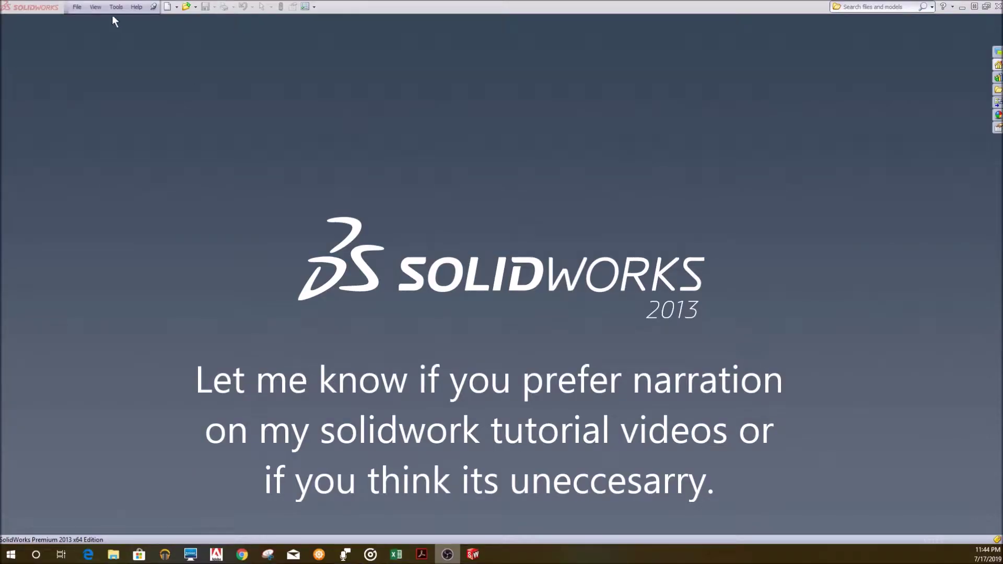
Create a new part document, Part1, from the Part template
{"action": "left_click", "coordinate": [76, 8]}
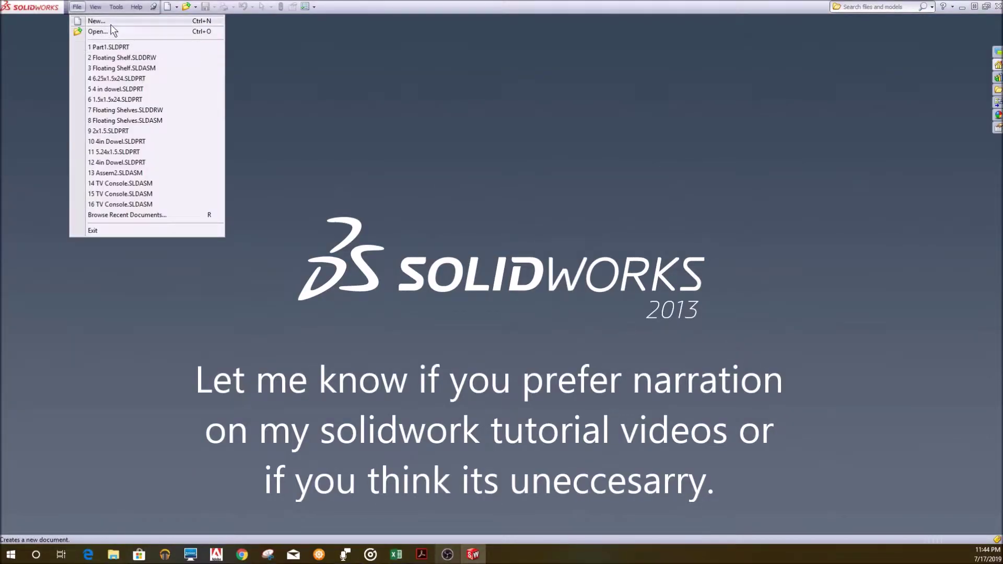
{"action": "left_click", "coordinate": [97, 21]}
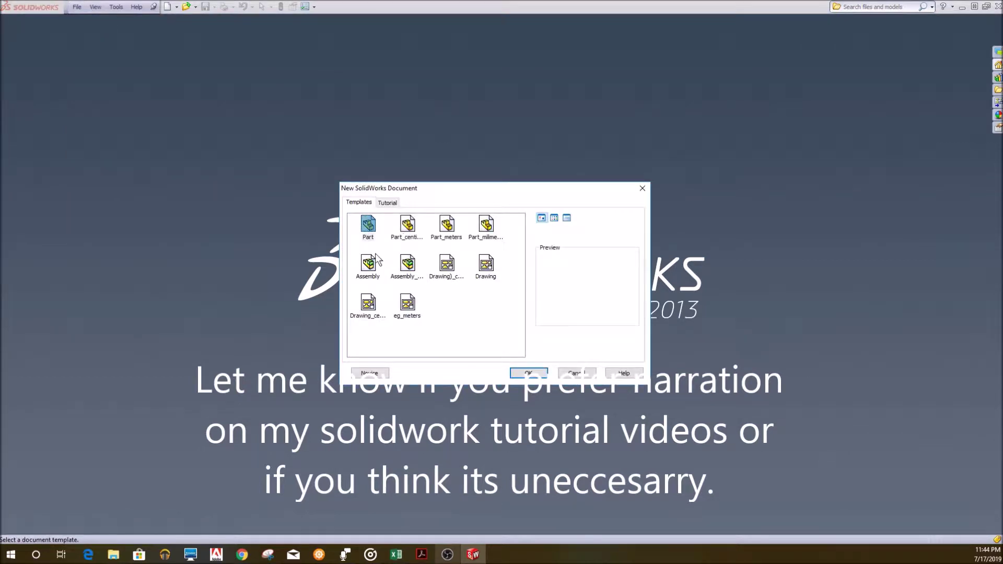
{"action": "left_click", "coordinate": [369, 226]}
{"action": "double_click", "coordinate": [368, 225]}
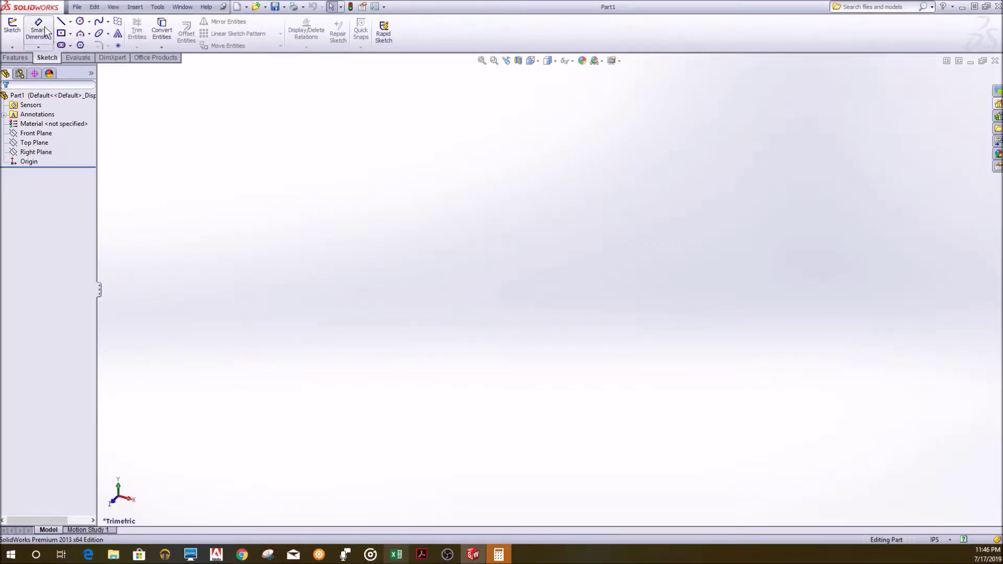
{"action": "left_click", "coordinate": [12, 26]}
Draw a center rectangle on the Top Plane, centred on the origin
{"action": "left_click", "coordinate": [364, 305]}
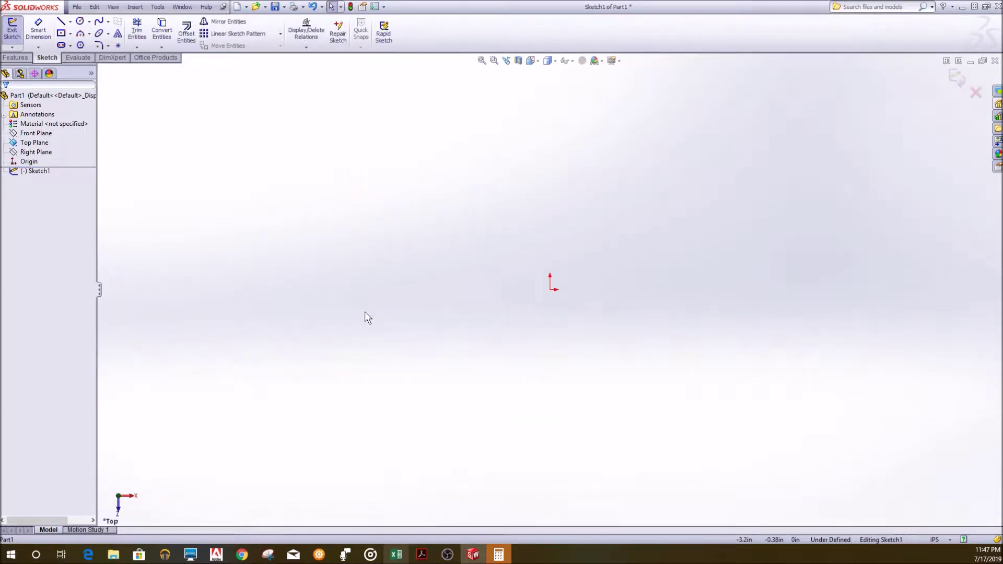
{"action": "left_click", "coordinate": [62, 34]}
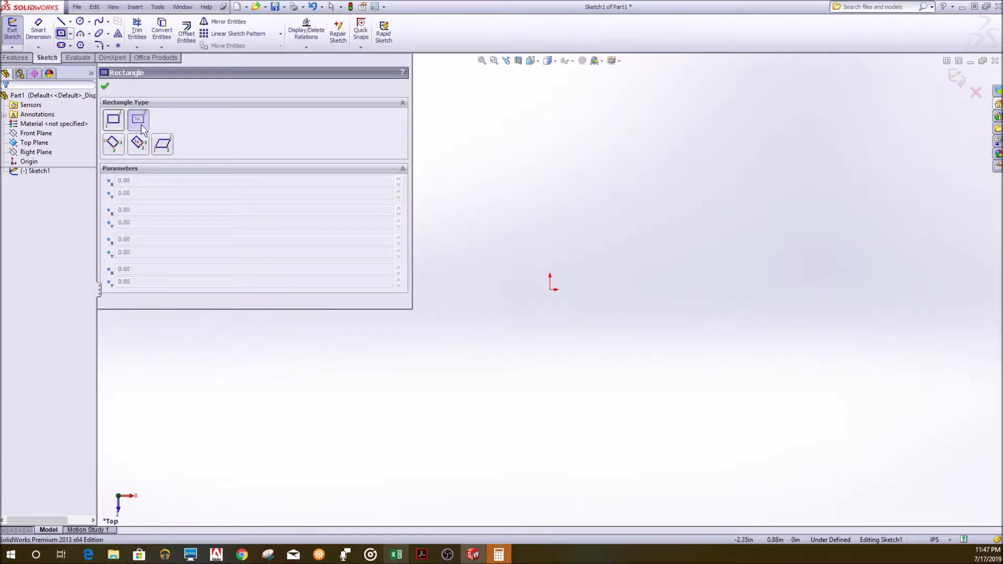
{"action": "key", "text": "Escape"}
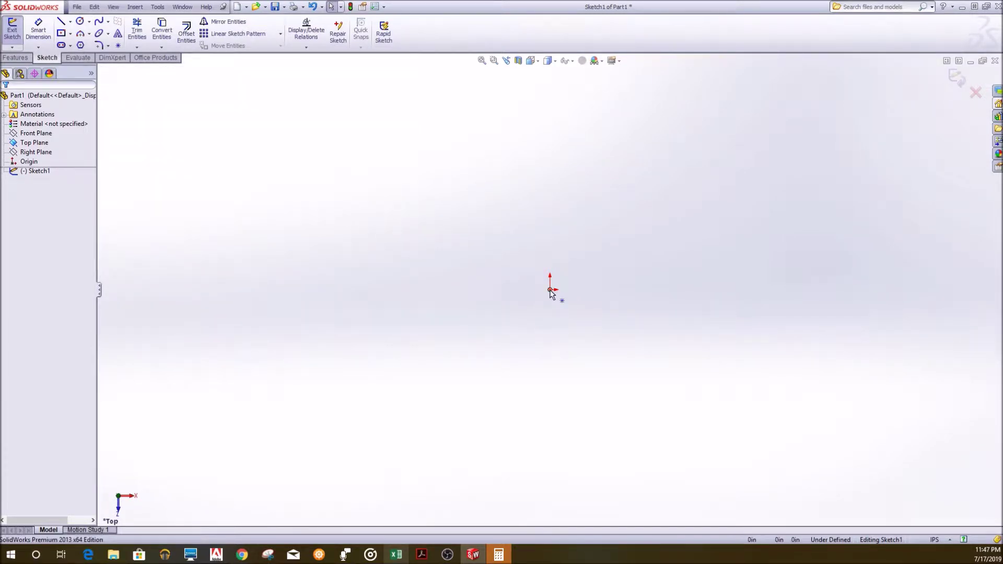
{"action": "left_click", "coordinate": [62, 34]}
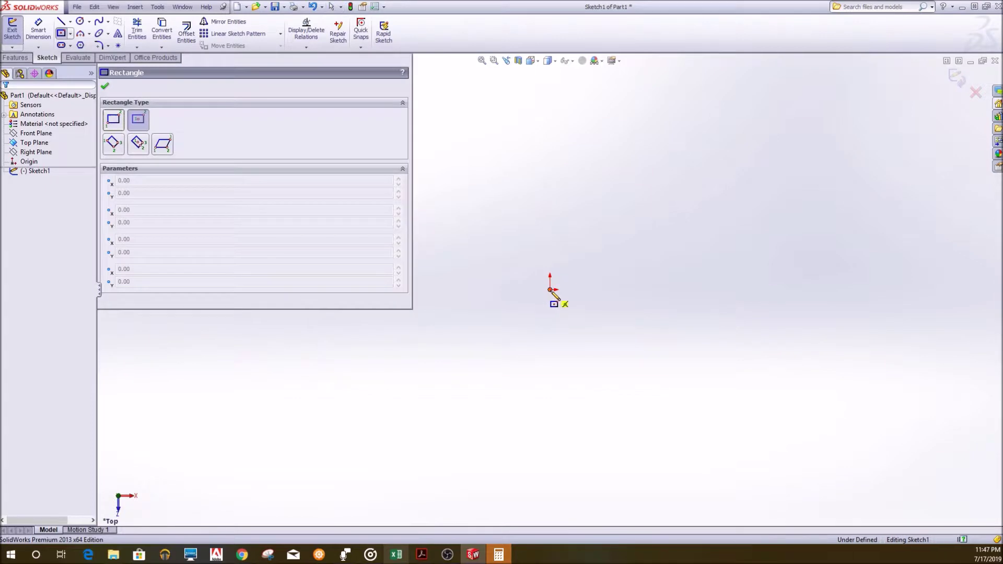
{"action": "left_click", "coordinate": [550, 289]}
{"action": "left_click", "coordinate": [784, 368]}
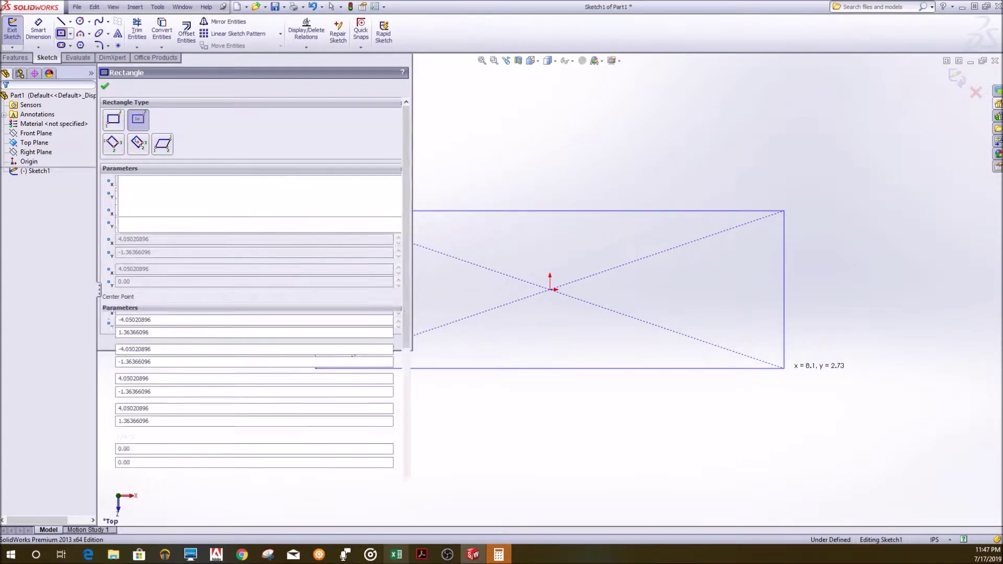
{"action": "left_click", "coordinate": [105, 87]}
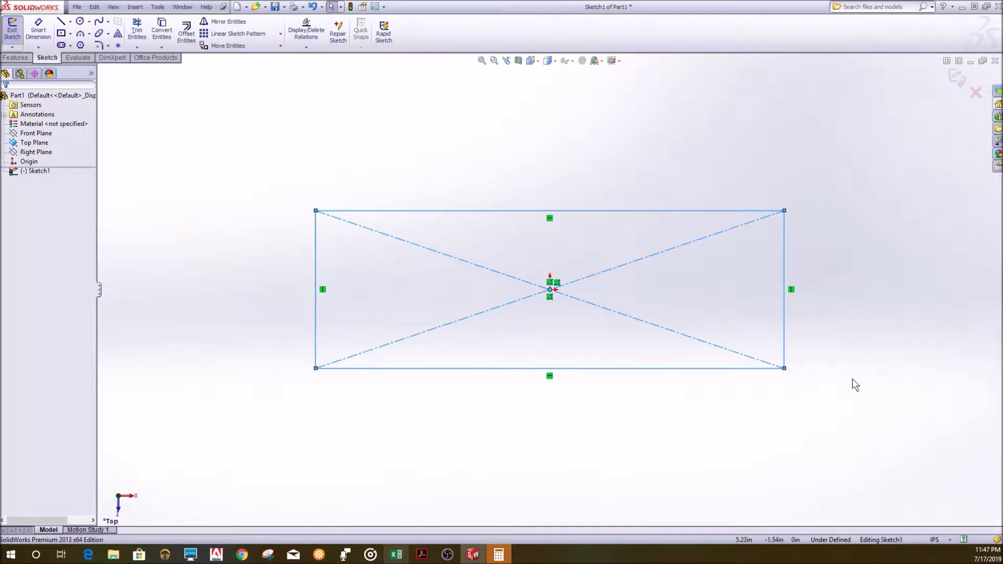
{"action": "left_click", "coordinate": [38, 28]}
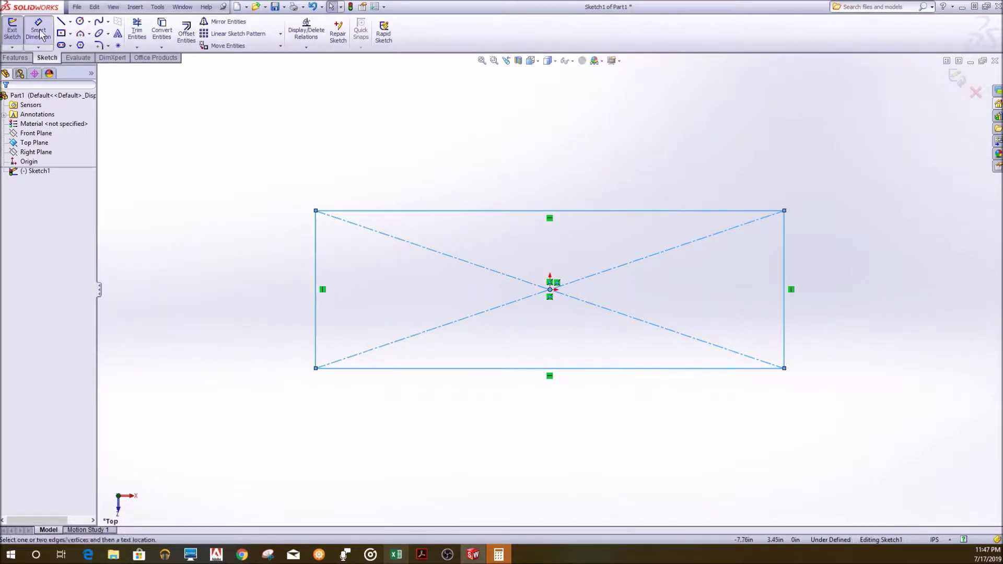
Add an 8.10 width dimension and a 2.73 height dimension to the rectangle
{"action": "left_click", "coordinate": [605, 210]}
{"action": "left_click", "coordinate": [611, 171]}
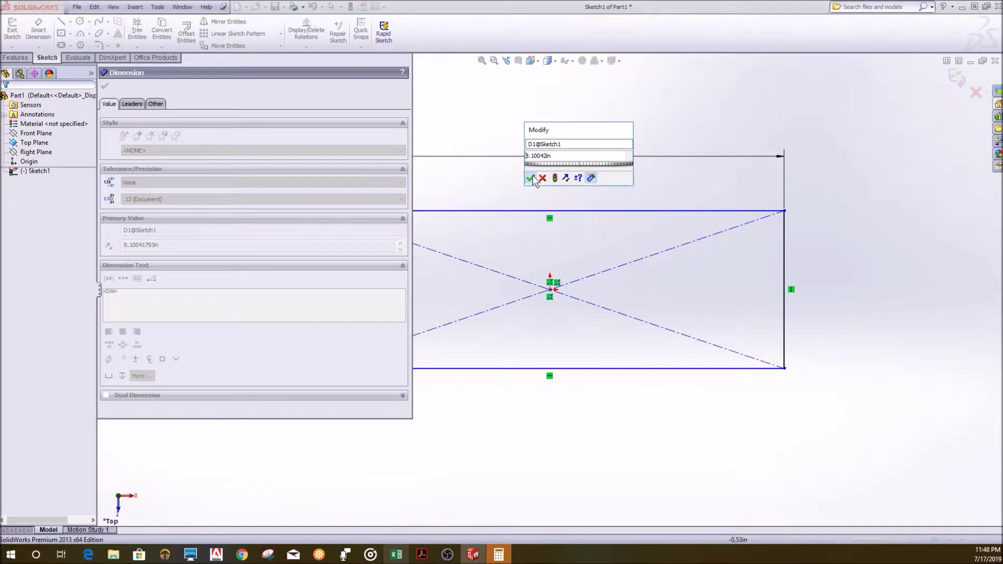
{"action": "key", "text": "Return"}
{"action": "left_click", "coordinate": [112, 91]}
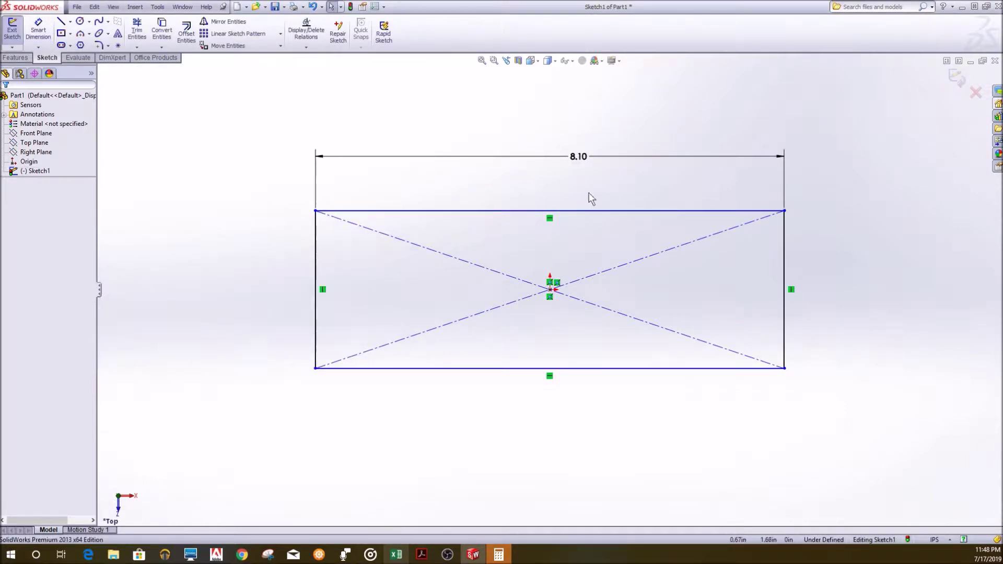
{"action": "left_click", "coordinate": [784, 272]}
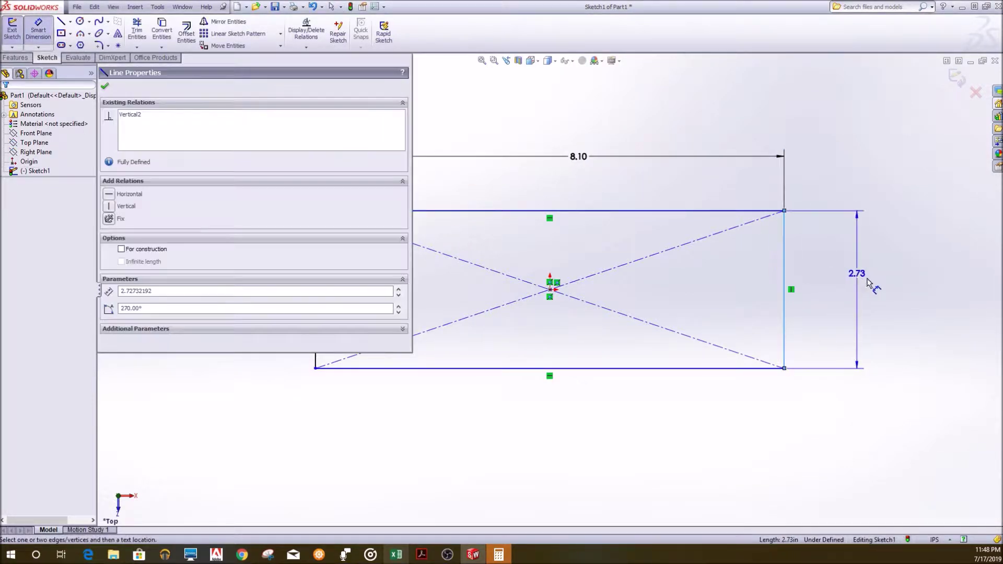
{"action": "left_click", "coordinate": [879, 291]}
{"action": "left_click", "coordinate": [825, 306]}
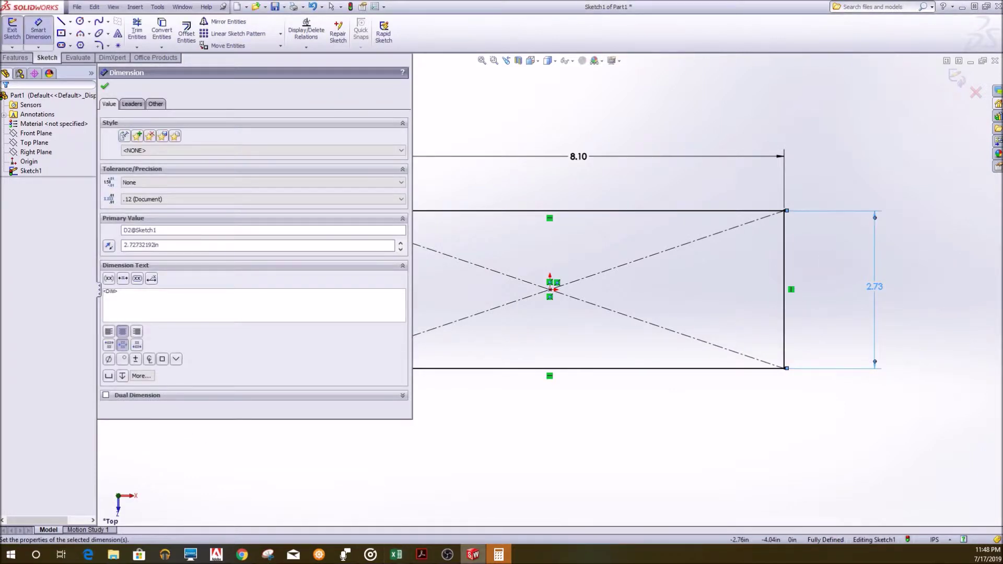
{"action": "left_click", "coordinate": [96, 97]}
{"action": "key", "text": "Escape"}
{"action": "key", "text": "Escape"}
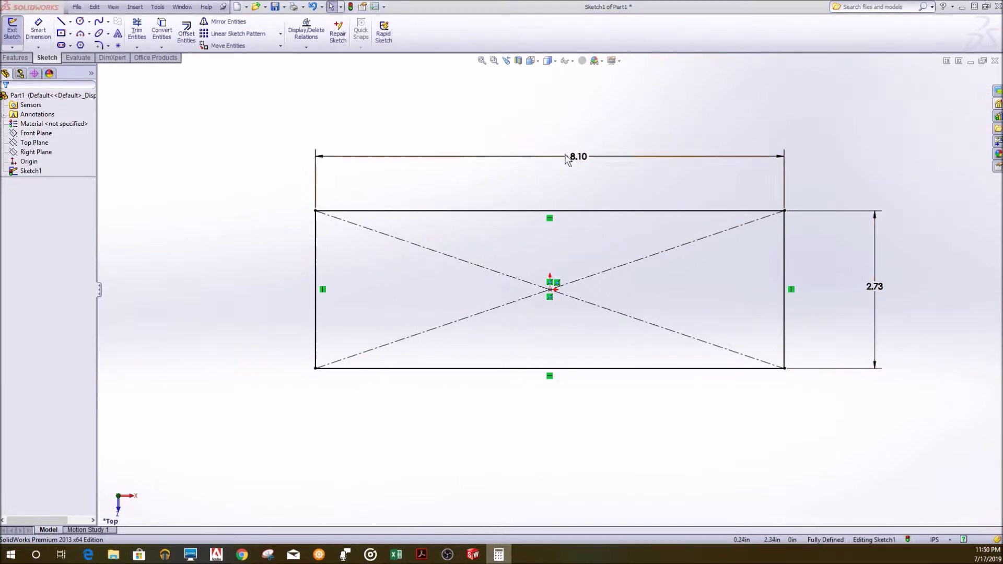
Change the rectangle's width dimension from 8.10 to 8.90
{"action": "left_click", "coordinate": [585, 166]}
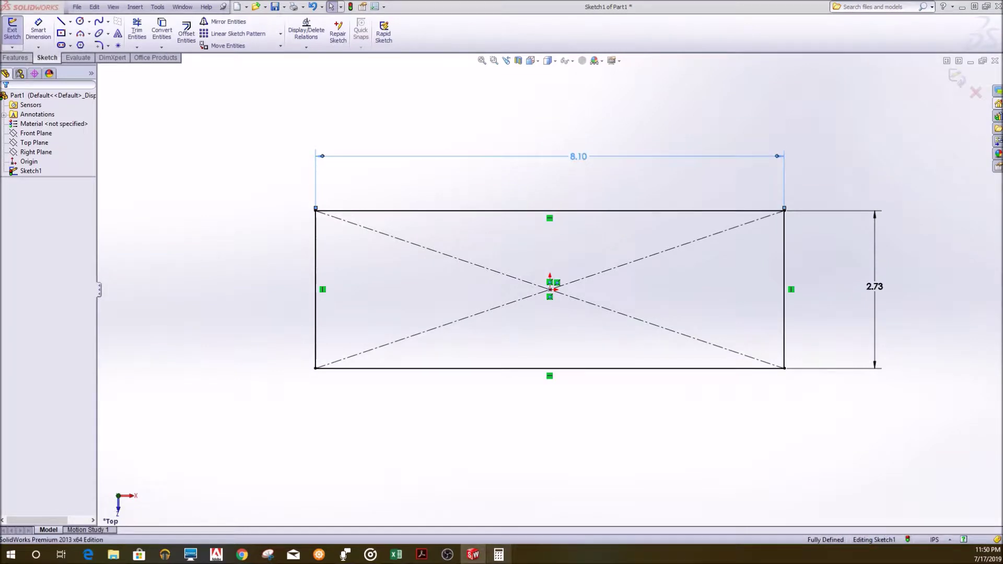
{"action": "double_click", "coordinate": [578, 156]}
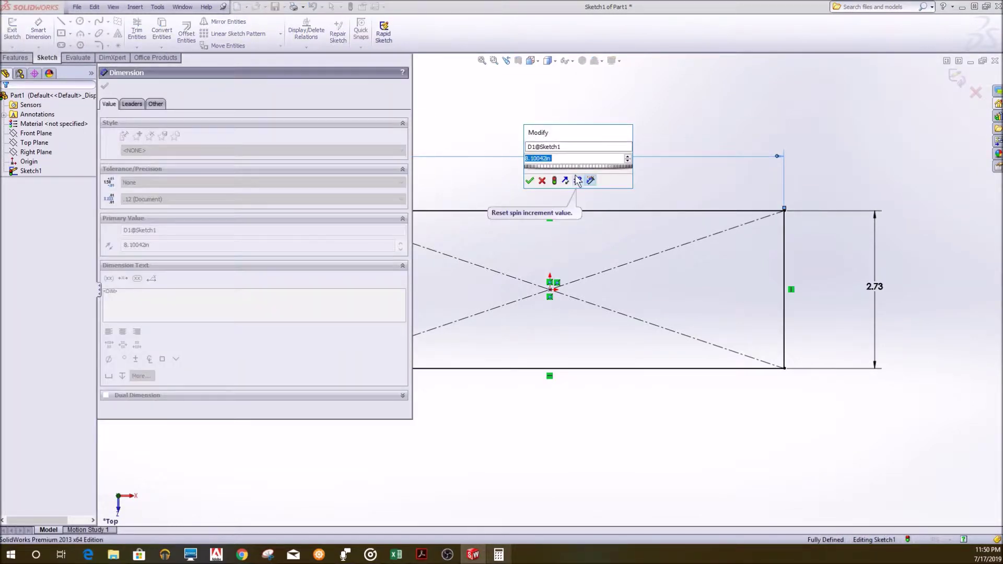
{"action": "type", "text": "8.9"}
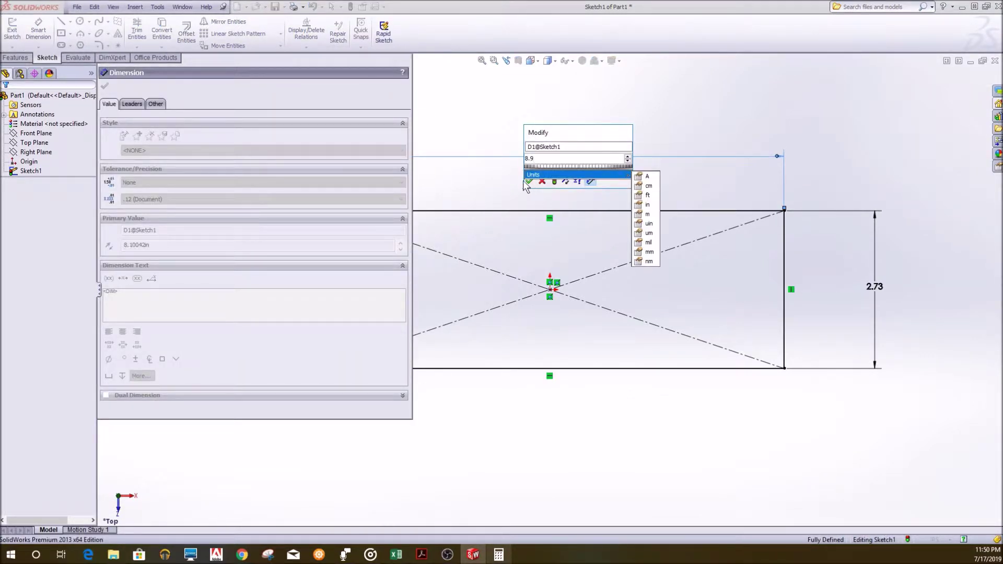
{"action": "left_click", "coordinate": [529, 181]}
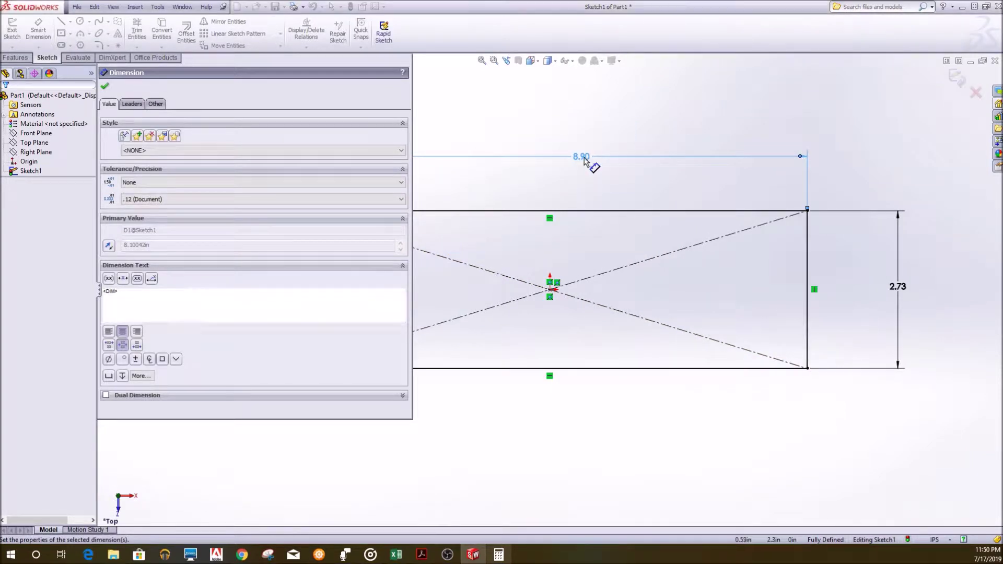
{"action": "key", "text": "f"}
Change the rectangle's height dimension to 1.50
{"action": "left_click", "coordinate": [696, 326]}
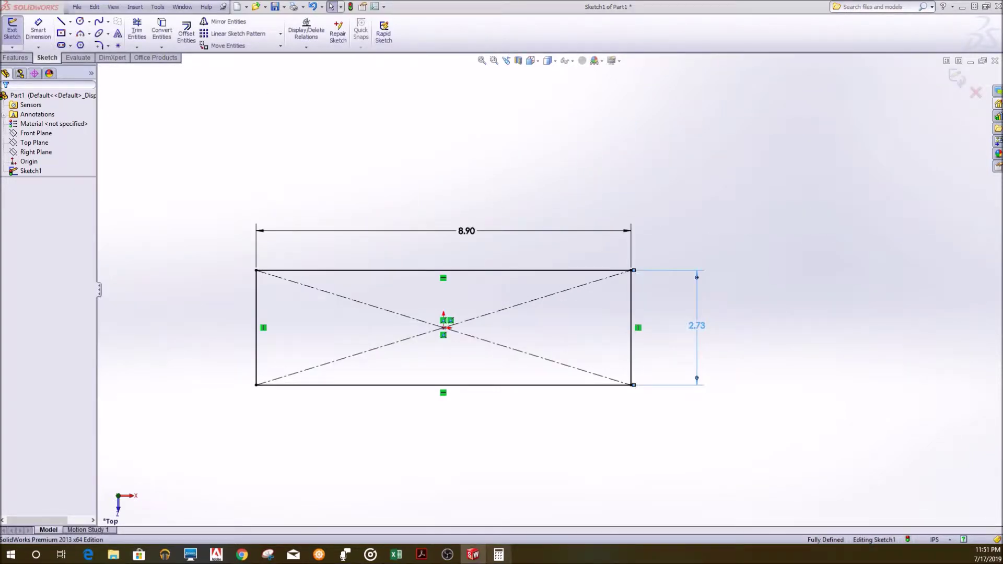
{"action": "left_click", "coordinate": [703, 326]}
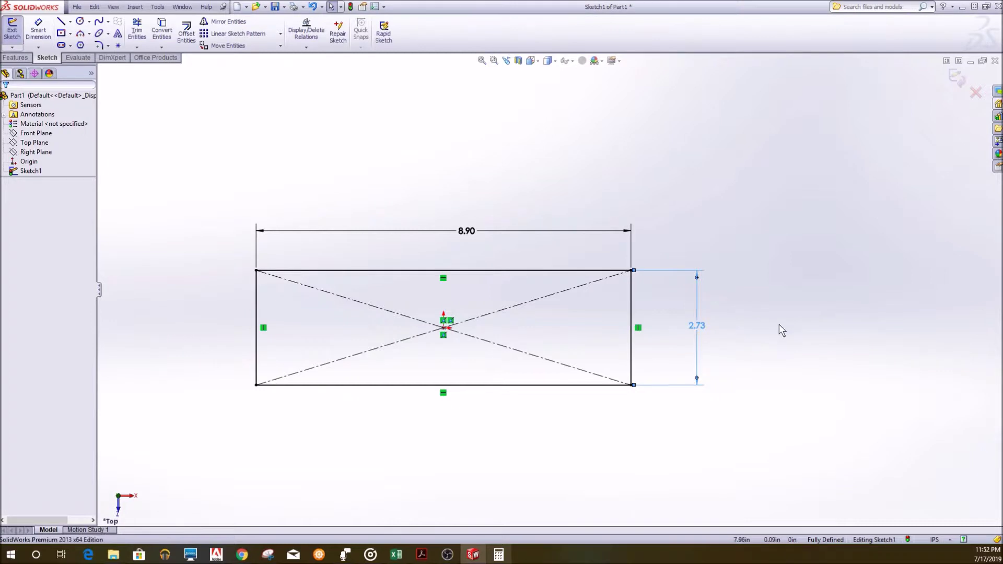
{"action": "double_click", "coordinate": [160, 244]}
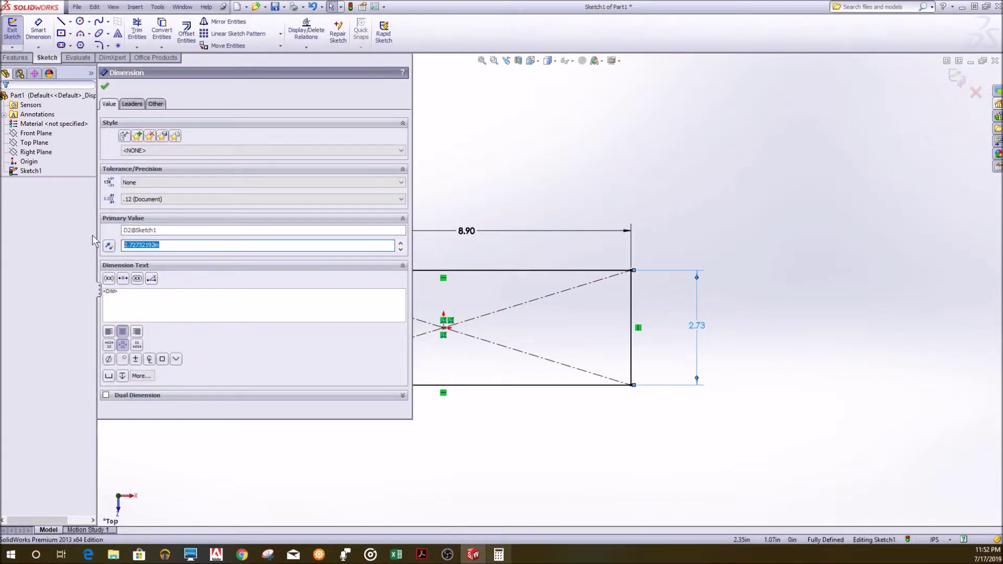
{"action": "type", "text": "1.25"}
{"action": "key", "text": "Return"}
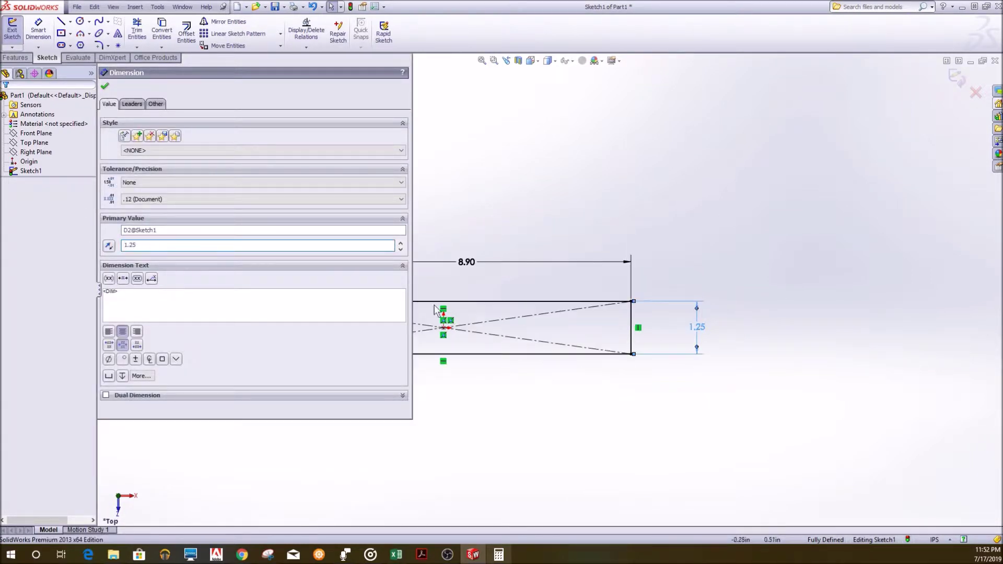
{"action": "key", "text": "Escape"}
{"action": "key", "text": "f"}
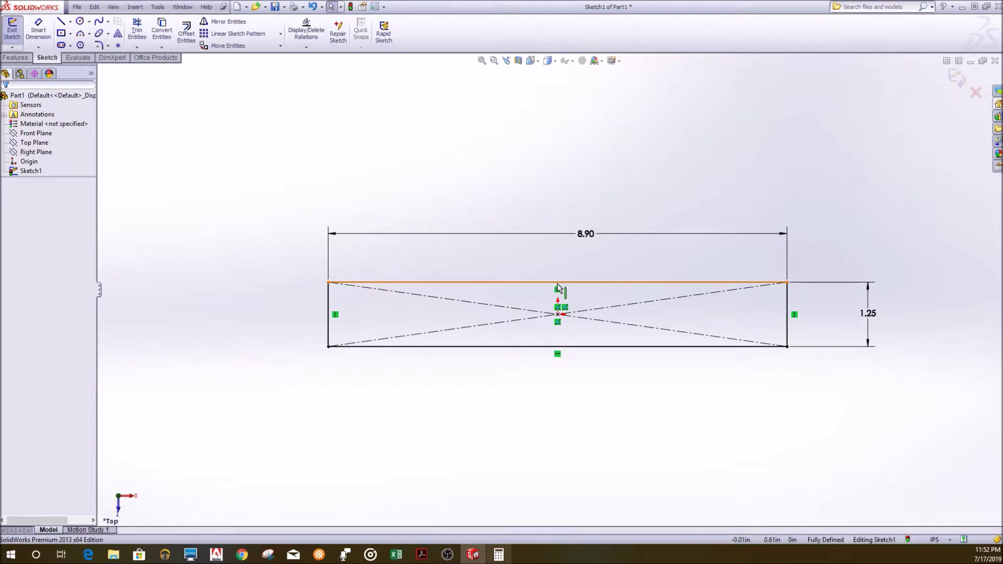
{"action": "double_click", "coordinate": [868, 315]}
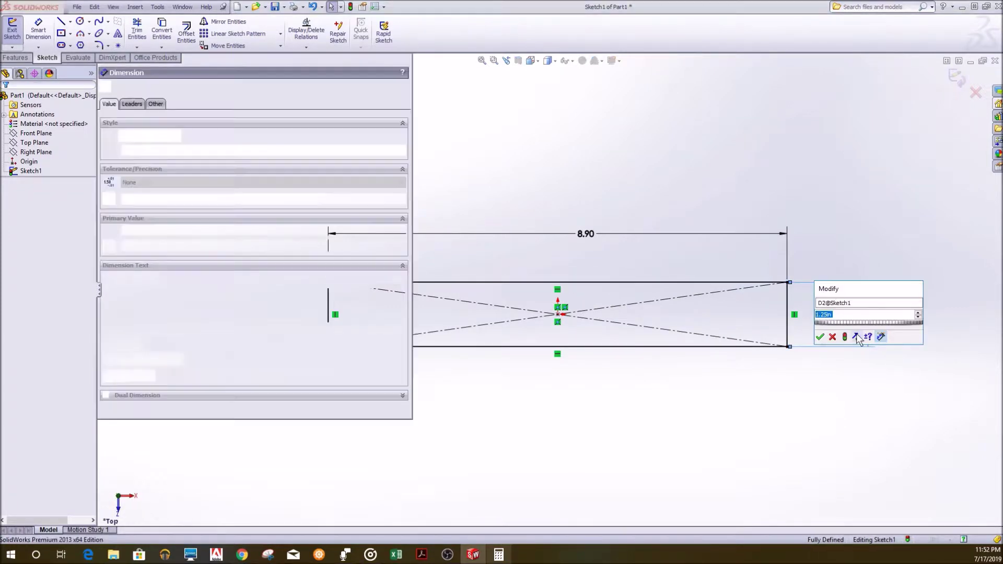
{"action": "type", "text": "1.5"}
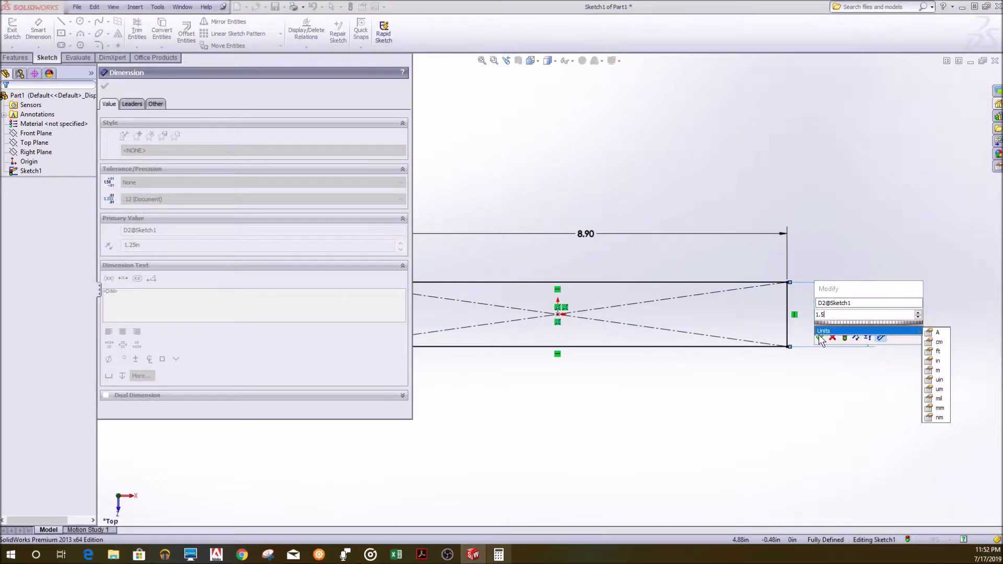
{"action": "left_click", "coordinate": [820, 338]}
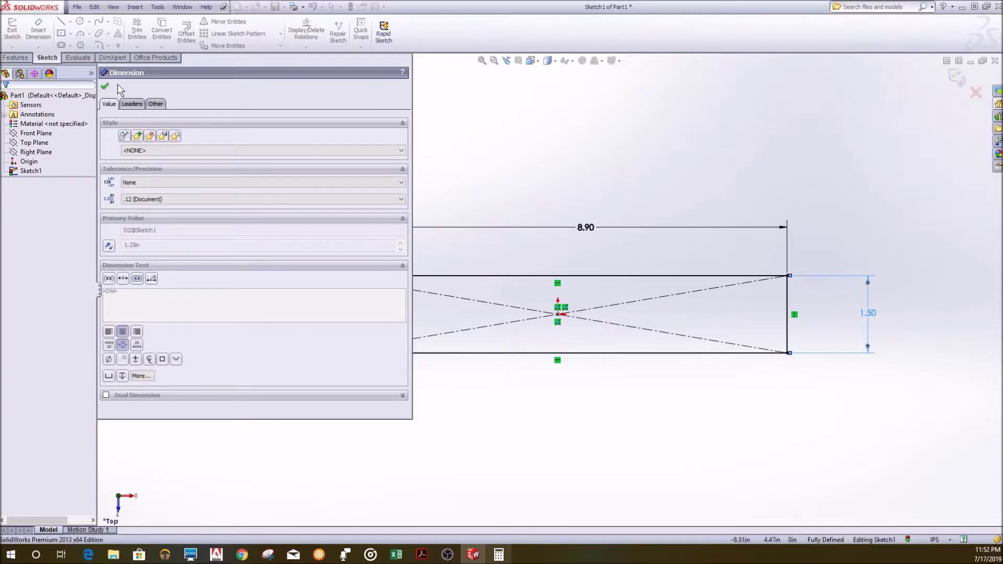
{"action": "left_click", "coordinate": [104, 86]}
{"action": "mouse_move", "coordinate": [605, 392]}
{"action": "middle_mouse_down"}
{"action": "mouse_move", "coordinate": [618, 358]}
{"action": "mouse_move", "coordinate": [593, 385]}
{"action": "mouse_move", "coordinate": [426, 370]}
{"action": "mouse_move", "coordinate": [553, 454]}
{"action": "mouse_move", "coordinate": [739, 295]}
{"action": "mouse_move", "coordinate": [667, 224]}
{"action": "mouse_move", "coordinate": [555, 365]}
{"action": "mouse_move", "coordinate": [313, 217]}
{"action": "middle_mouse_up"}
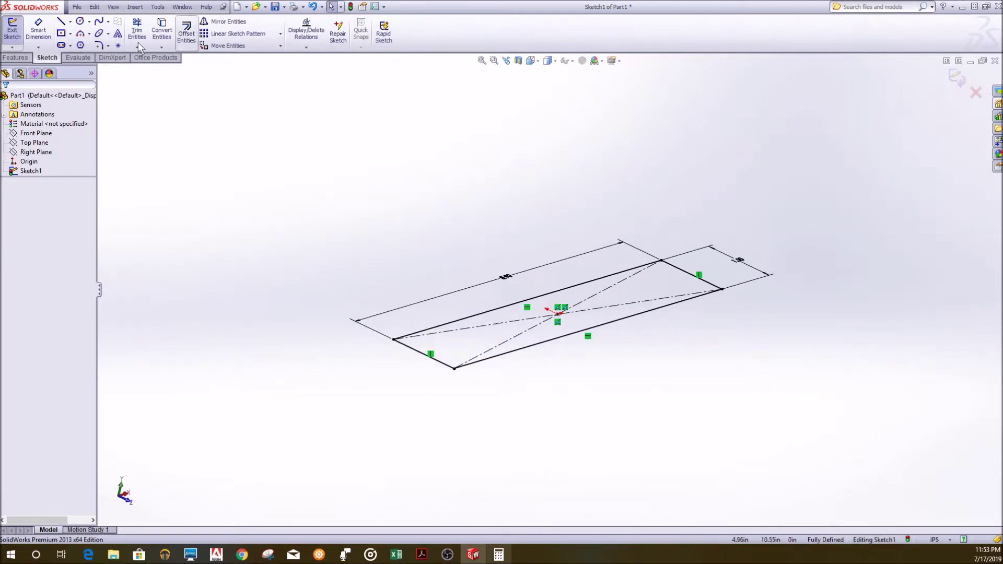
Extrude the rectangle 4 in into a solid block
{"action": "left_click", "coordinate": [952, 76]}
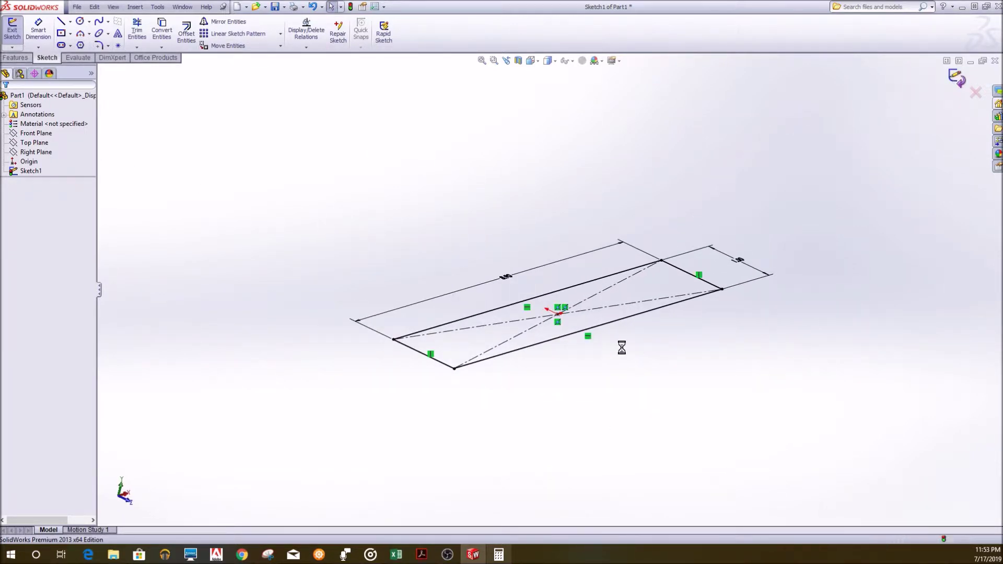
{"action": "left_click", "coordinate": [16, 58]}
{"action": "left_click", "coordinate": [23, 32]}
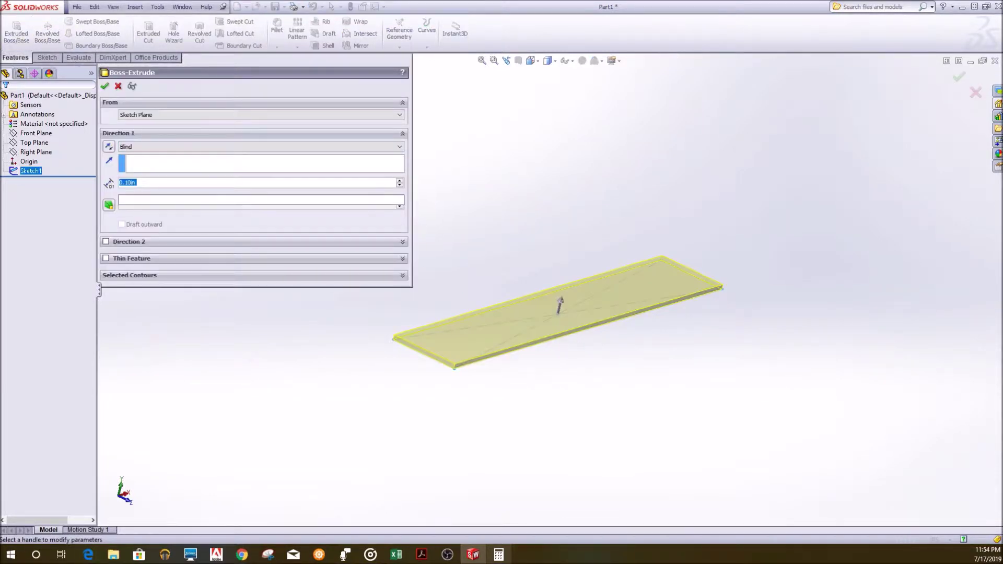
{"action": "type", "text": "4"}
{"action": "key", "text": "Return"}
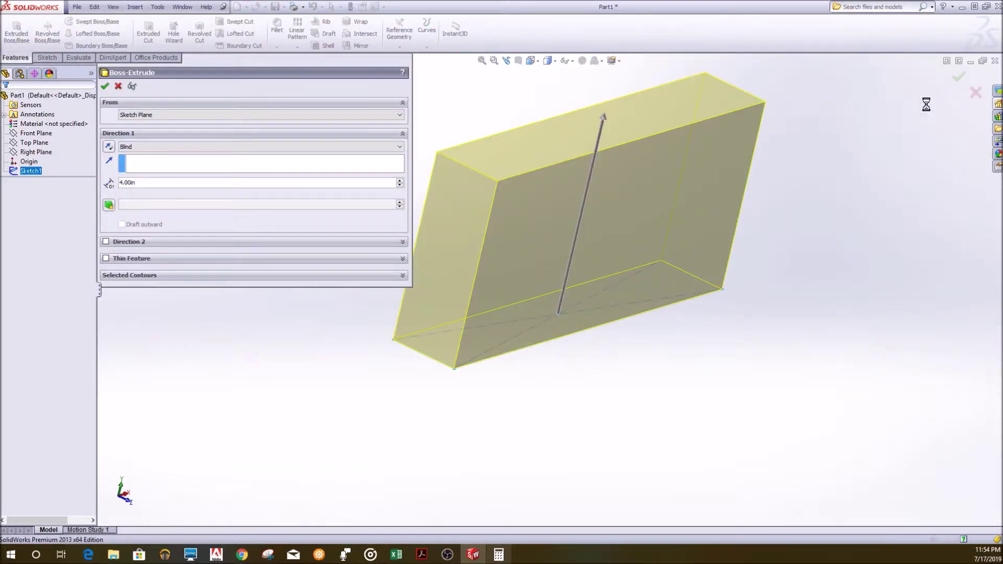
{"action": "mouse_move", "coordinate": [657, 288]}
{"action": "middle_mouse_down"}
{"action": "mouse_move", "coordinate": [651, 253]}
{"action": "mouse_move", "coordinate": [458, 463]}
{"action": "mouse_move", "coordinate": [553, 116]}
{"action": "mouse_move", "coordinate": [699, 496]}
{"action": "mouse_move", "coordinate": [721, 423]}
{"action": "mouse_move", "coordinate": [682, 387]}
{"action": "mouse_move", "coordinate": [644, 455]}
{"action": "mouse_move", "coordinate": [634, 385]}
{"action": "mouse_move", "coordinate": [487, 383]}
{"action": "middle_mouse_up"}
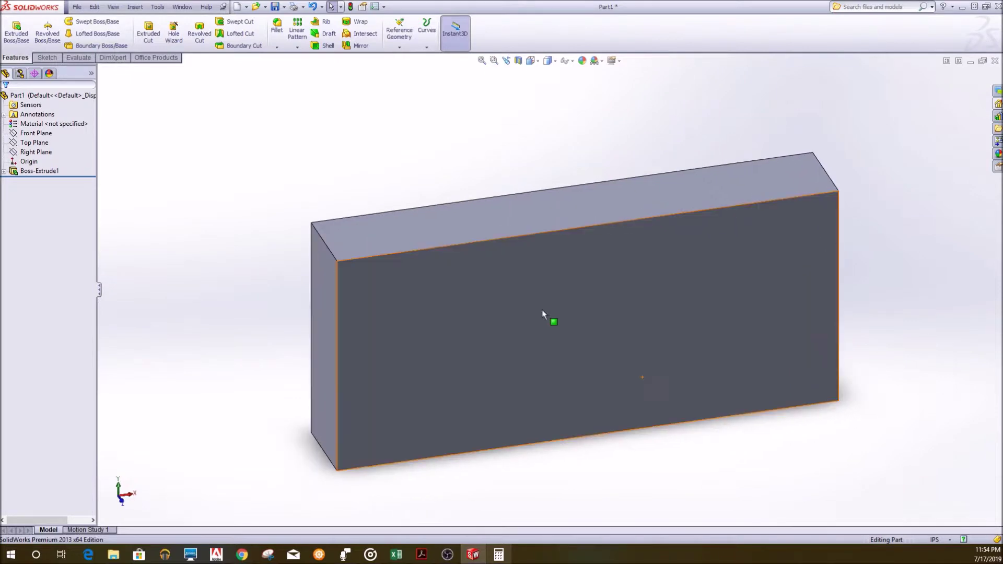
Edit the base sketch height to 2.10, then start a sketch on the block's top face
{"action": "left_click", "coordinate": [38, 181]}
{"action": "right_click", "coordinate": [39, 181]}
{"action": "left_click", "coordinate": [47, 154]}
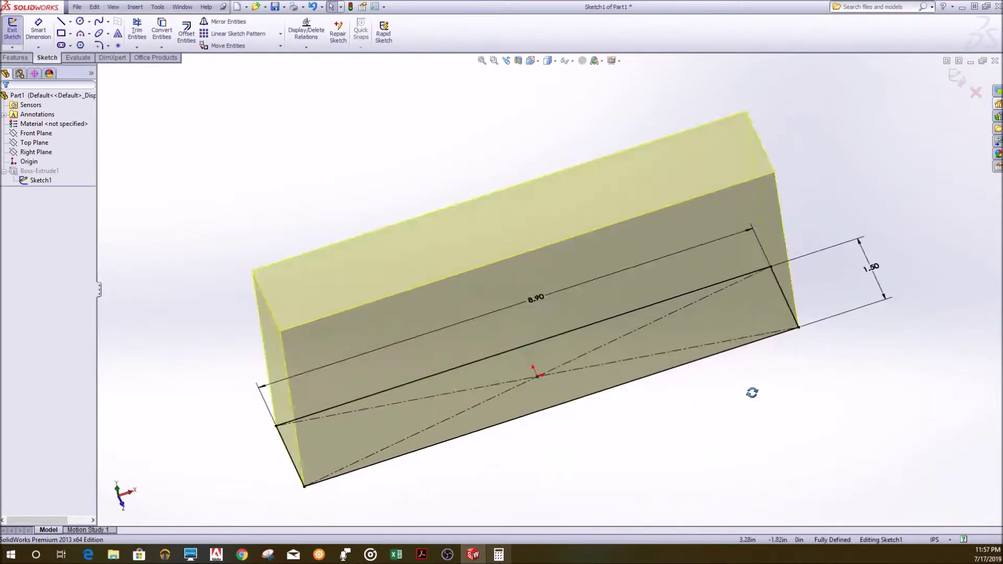
{"action": "key", "text": "space"}
{"action": "left_click", "coordinate": [538, 173]}
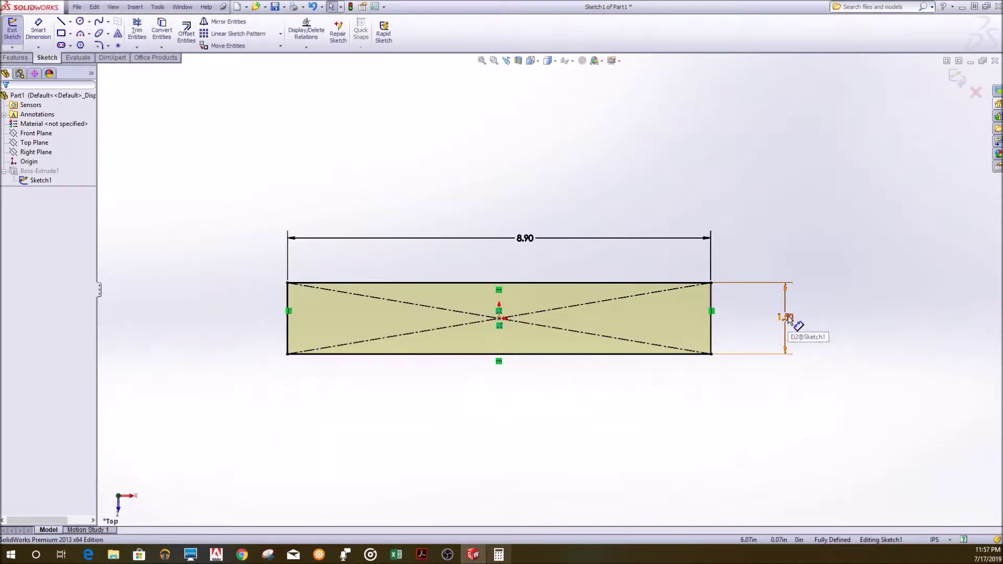
{"action": "double_click", "coordinate": [787, 318]}
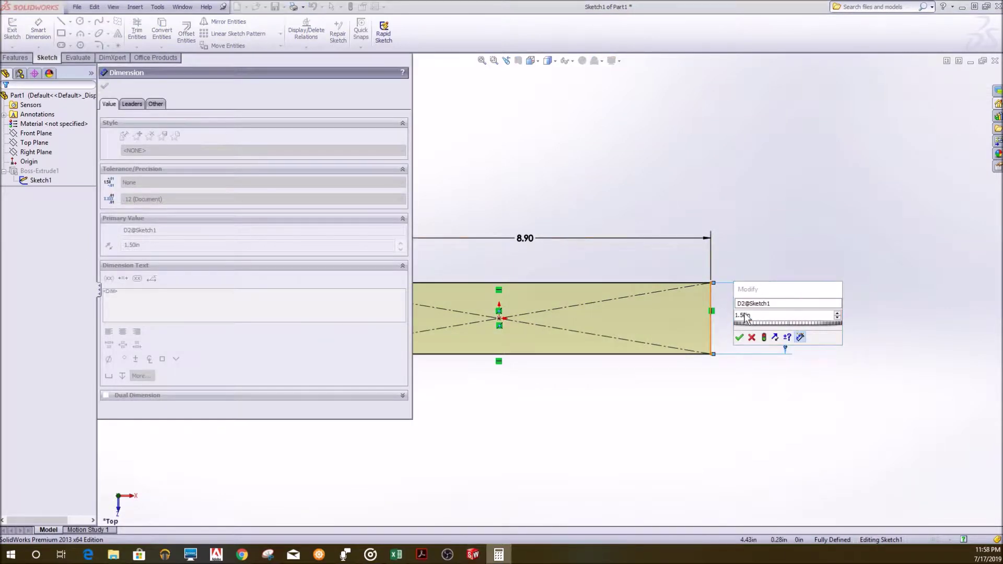
{"action": "type", "text": "2.1"}
{"action": "key", "text": "Return"}
{"action": "key", "text": "Escape"}
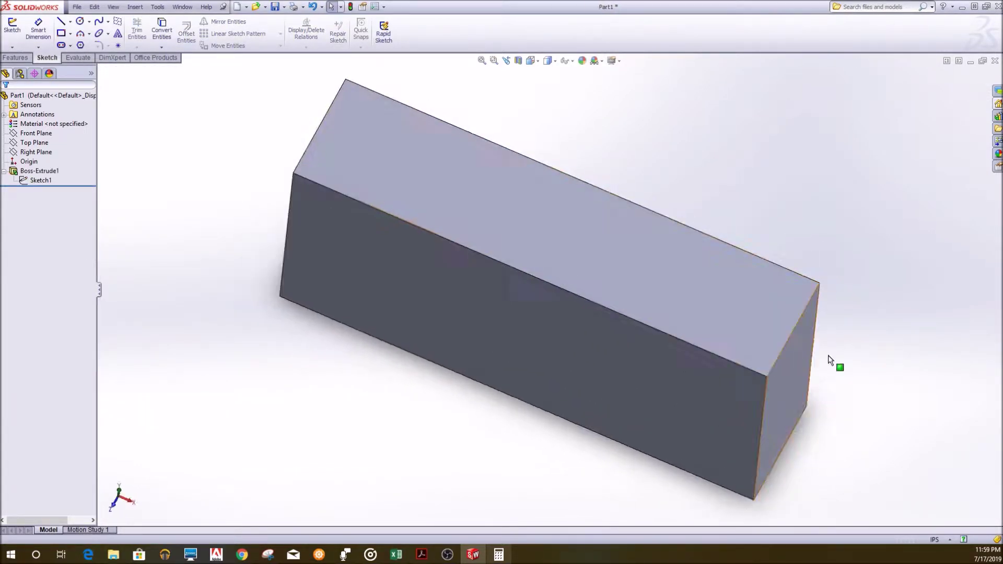
{"action": "left_click", "coordinate": [580, 179]}
{"action": "key", "text": "space"}
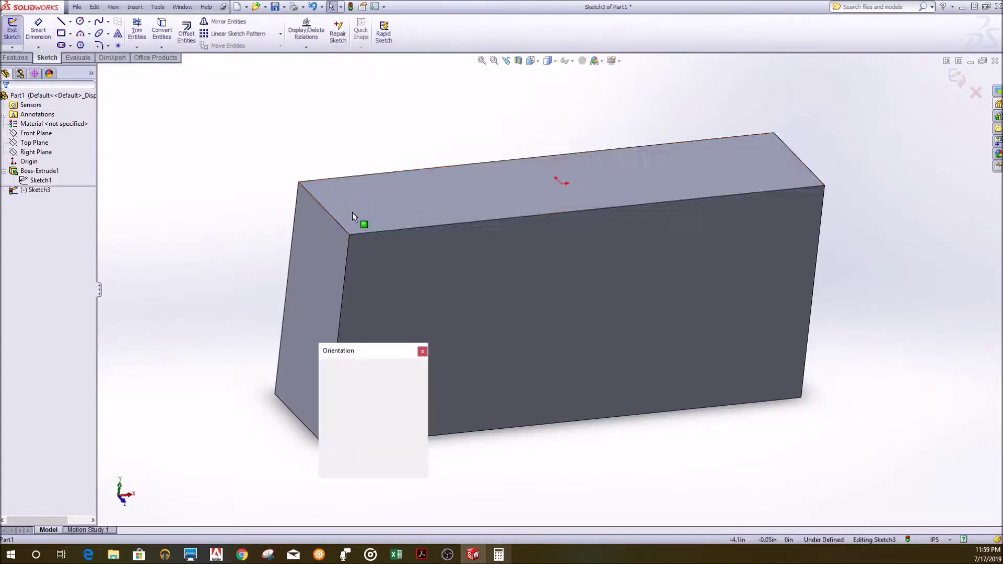
In Top view, draw a corner rectangle spanning the full length of the top face
{"action": "key", "text": "ctrl+5"}
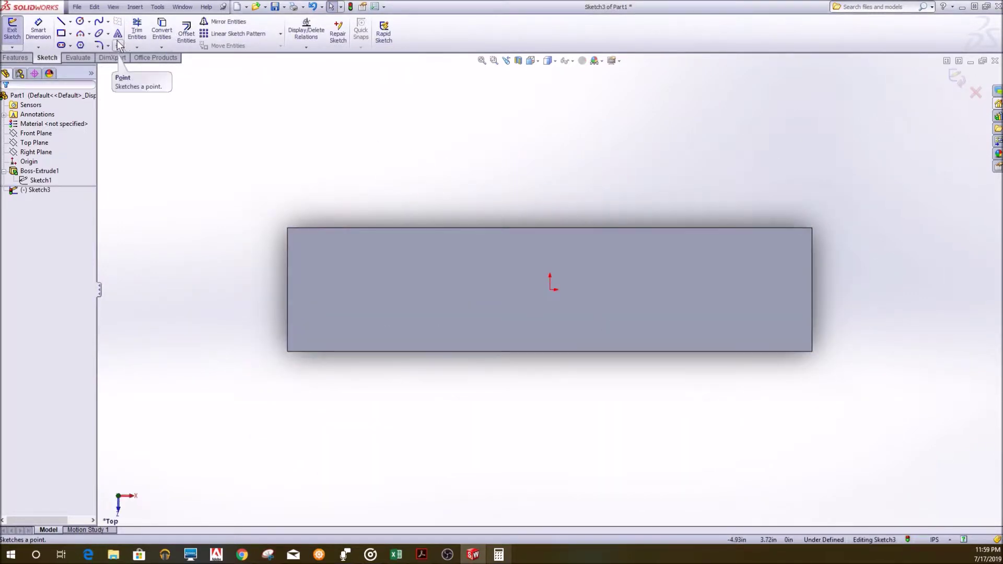
{"action": "left_click", "coordinate": [70, 33]}
{"action": "left_click", "coordinate": [96, 45]}
{"action": "left_click", "coordinate": [287, 351]}
{"action": "left_click", "coordinate": [811, 269]}
{"action": "key", "text": "Escape"}
Dimension the rectangle's right edge to 1.60, computed as 2.1 minus 0.5
{"action": "left_click", "coordinate": [38, 29]}
{"action": "left_click", "coordinate": [812, 310]}
{"action": "left_click", "coordinate": [889, 307]}
{"action": "key", "text": "alt+Tab"}
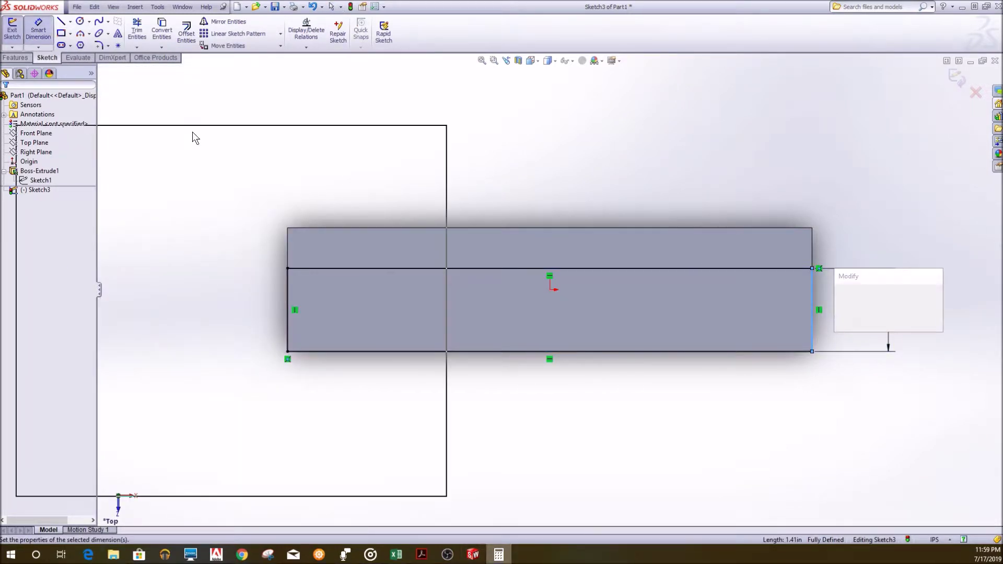
{"action": "type", "text": "-0.5"}
{"action": "key", "text": "Return"}
{"action": "key", "text": "alt+Tab"}
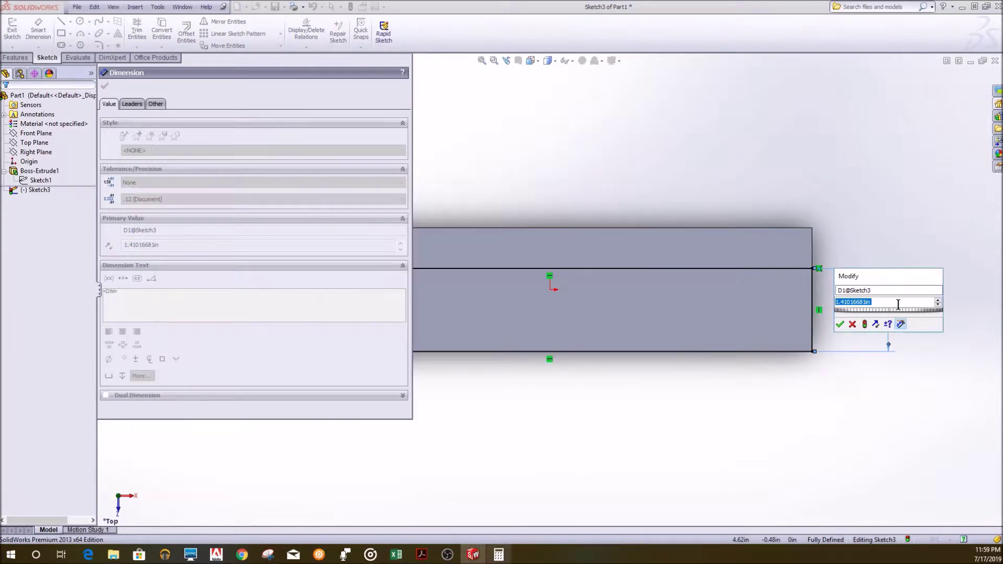
{"action": "key", "text": "Return"}
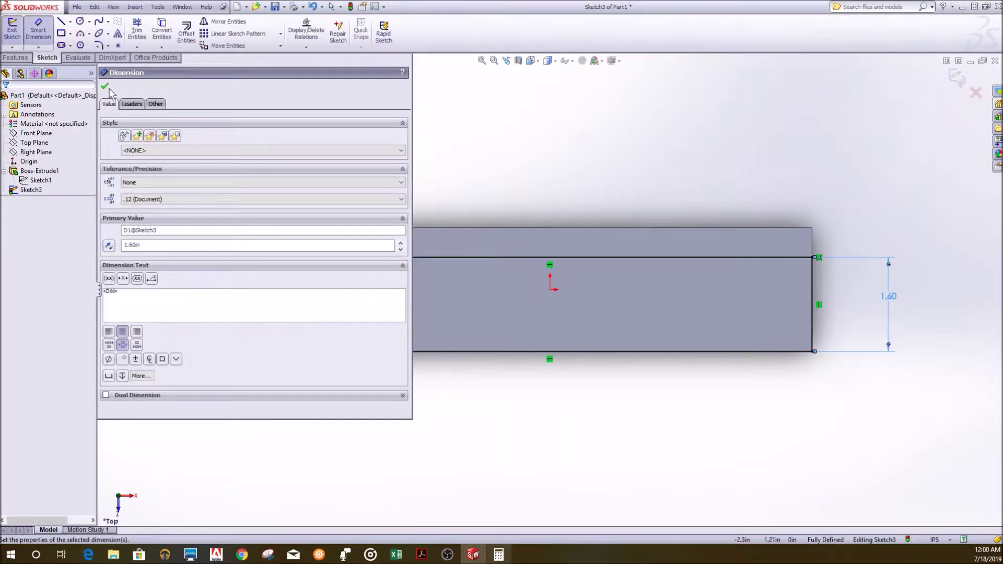
{"action": "left_click", "coordinate": [571, 379]}
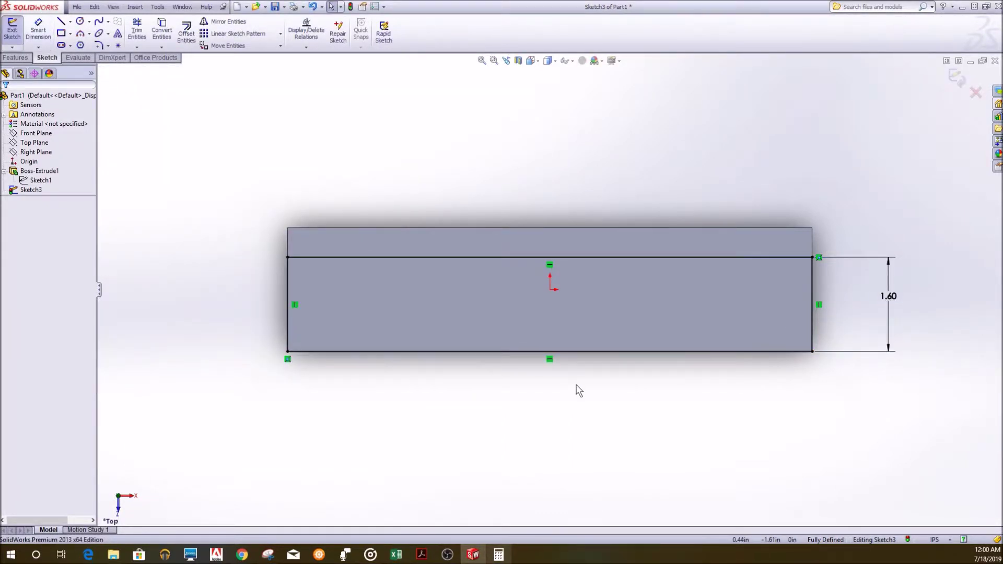
{"action": "middle_click_drag", "start_coordinate": [634, 390], "coordinate": [464, 436]}
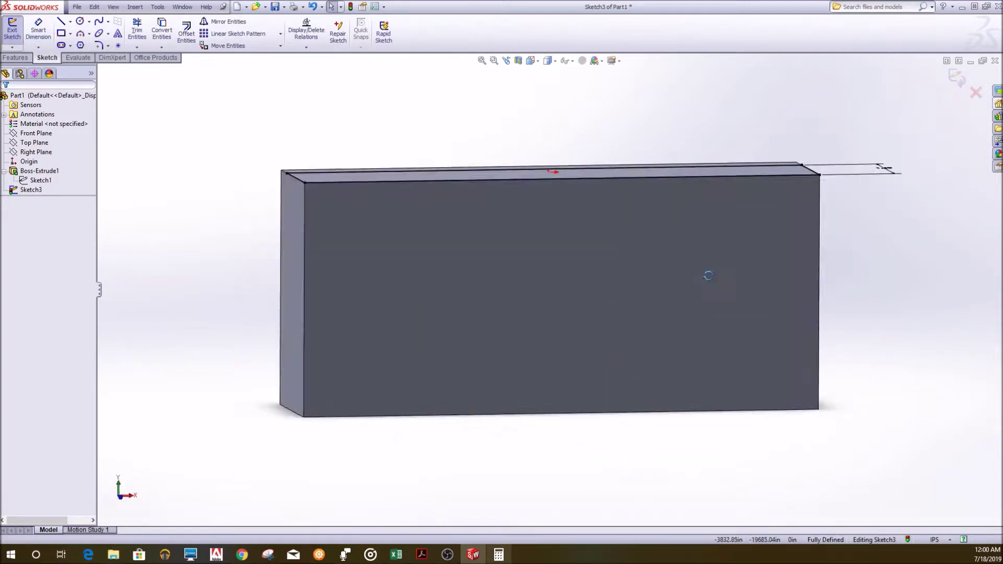
Apply a Blind 1.5 in Extruded Cut to the sketched strip, creating Cut-Extrude1
{"action": "left_click", "coordinate": [15, 57]}
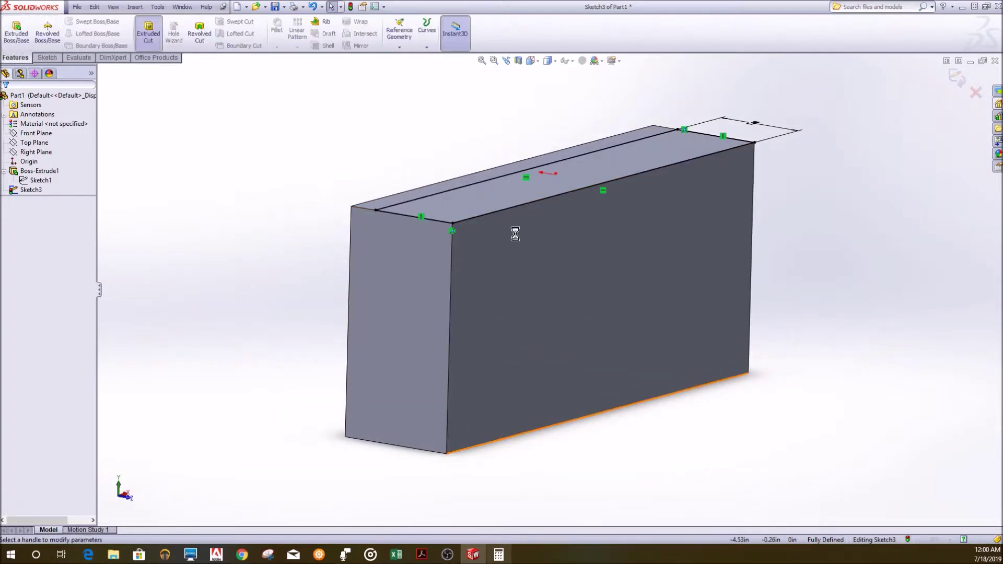
{"action": "left_click", "coordinate": [148, 33]}
{"action": "type", "text": "1.00in"}
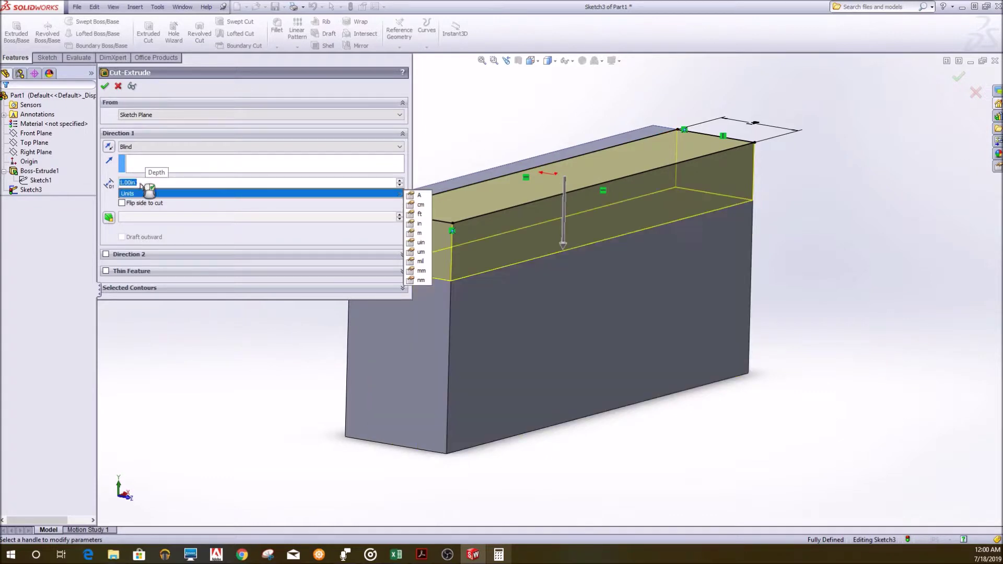
{"action": "middle_click_drag", "start_coordinate": [682, 274], "coordinate": [736, 347]}
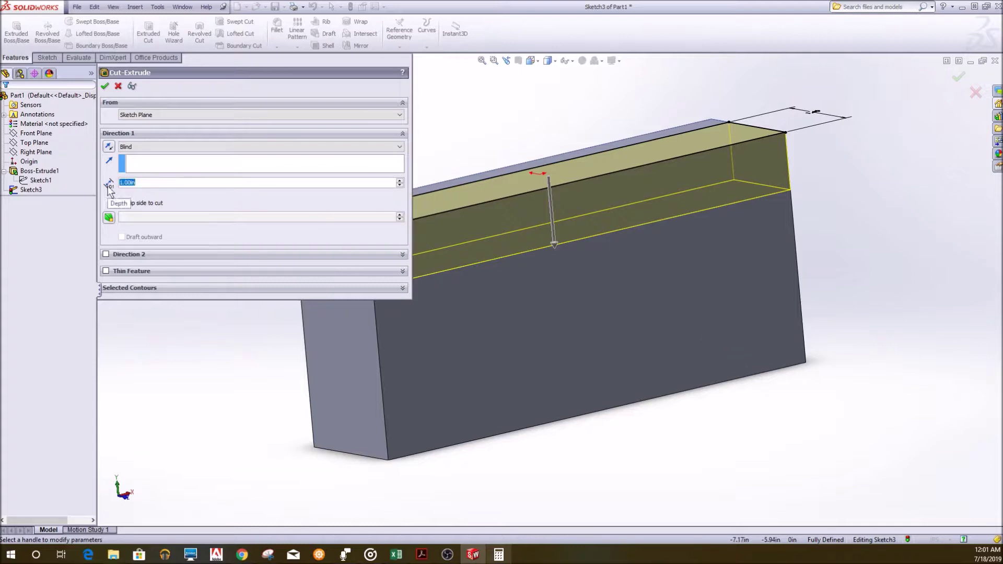
{"action": "type", "text": "1.5"}
{"action": "key", "text": "Return"}
{"action": "middle_click_drag", "start_coordinate": [558, 302], "coordinate": [255, 156]}
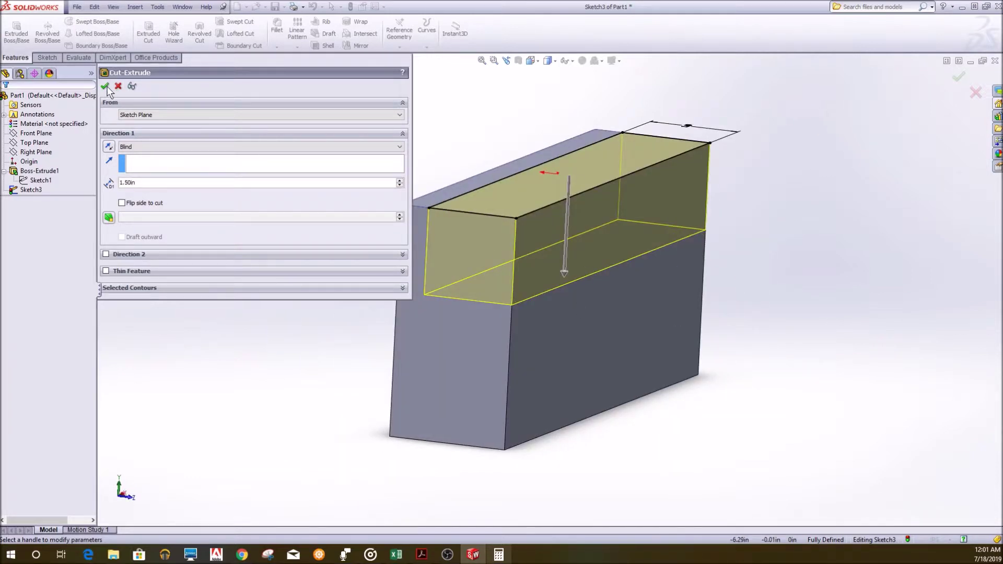
{"action": "key", "text": "Return"}
{"action": "mouse_move", "coordinate": [811, 341]}
{"action": "middle_mouse_down"}
{"action": "mouse_move", "coordinate": [897, 291]}
{"action": "mouse_move", "coordinate": [606, 320]}
{"action": "mouse_move", "coordinate": [757, 430]}
{"action": "mouse_move", "coordinate": [675, 370]}
{"action": "mouse_move", "coordinate": [665, 380]}
{"action": "middle_mouse_up"}
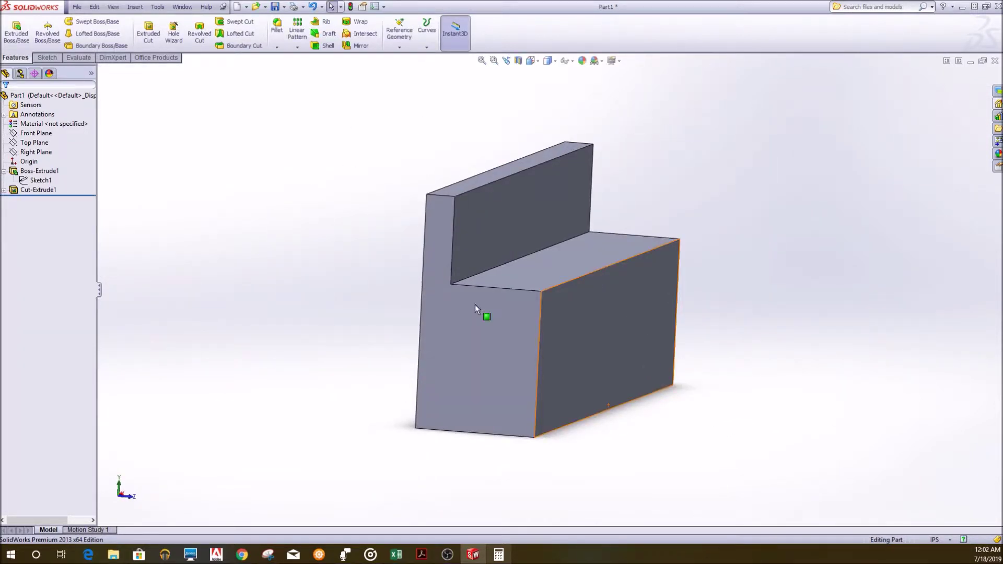
{"action": "middle_click_drag", "start_coordinate": [475, 304], "coordinate": [490, 296]}
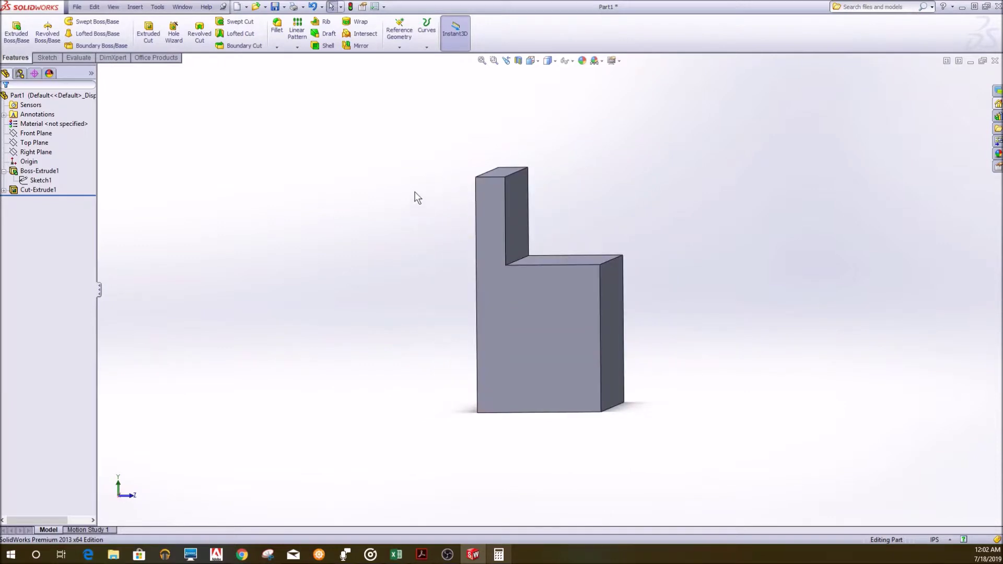
{"action": "mouse_move", "coordinate": [516, 317]}
{"action": "middle_mouse_down"}
{"action": "mouse_move", "coordinate": [511, 343]}
{"action": "mouse_move", "coordinate": [512, 297]}
{"action": "mouse_move", "coordinate": [492, 369]}
{"action": "mouse_move", "coordinate": [559, 361]}
{"action": "mouse_move", "coordinate": [522, 371]}
{"action": "mouse_move", "coordinate": [492, 362]}
{"action": "middle_mouse_up"}
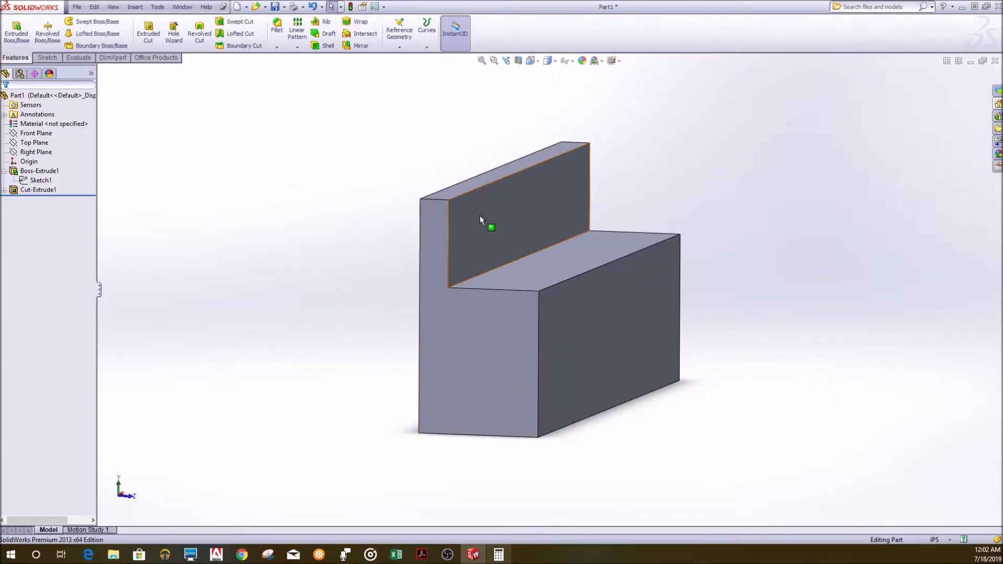
{"action": "mouse_move", "coordinate": [386, 321]}
{"action": "middle_mouse_down"}
{"action": "mouse_move", "coordinate": [671, 392]}
{"action": "mouse_move", "coordinate": [531, 454]}
{"action": "mouse_move", "coordinate": [609, 336]}
{"action": "mouse_move", "coordinate": [631, 355]}
{"action": "mouse_move", "coordinate": [620, 356]}
{"action": "mouse_move", "coordinate": [637, 331]}
{"action": "mouse_move", "coordinate": [616, 314]}
{"action": "middle_mouse_up"}
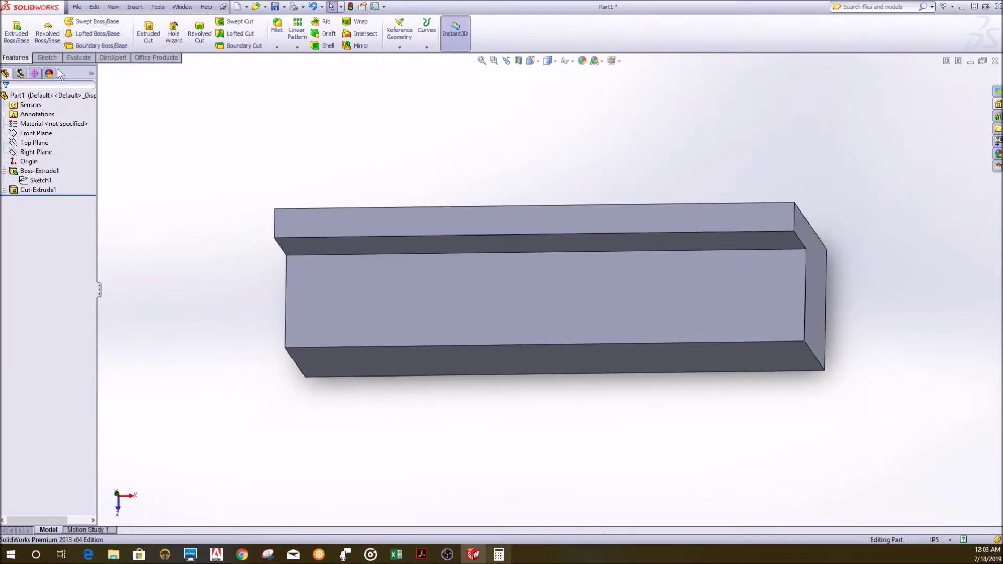
{"action": "left_click", "coordinate": [47, 58]}
{"action": "left_click", "coordinate": [12, 29]}
{"action": "left_click", "coordinate": [431, 307]}
Draw a rectangle along the bottom strip of the part's face
{"action": "key", "text": "space"}
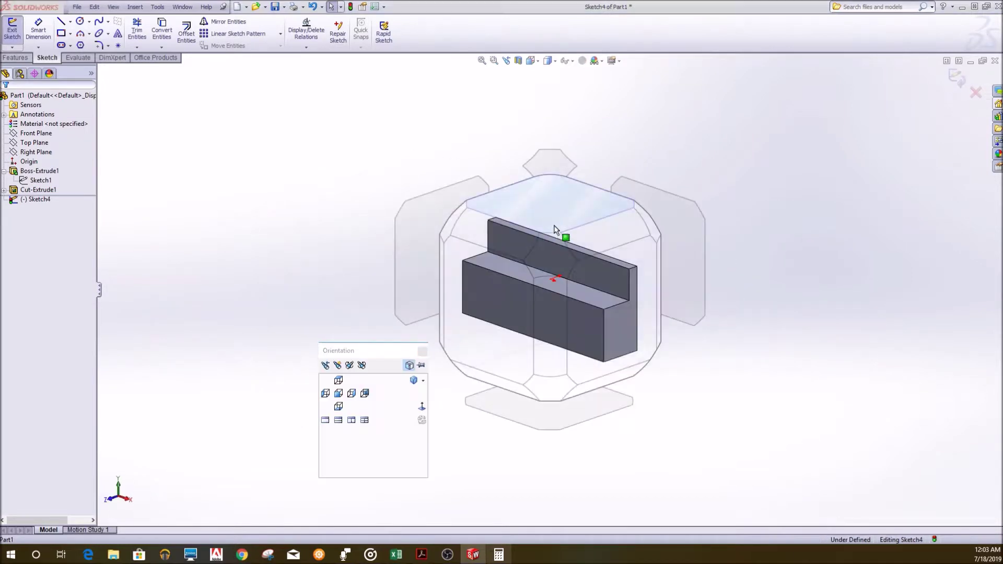
{"action": "left_click", "coordinate": [555, 229]}
{"action": "scroll", "coordinate": [603, 337], "scroll_direction": "down", "scroll_amount": 3}
{"action": "middle_click_drag", "start_coordinate": [512, 280], "coordinate": [644, 315], "text": "ctrl"}
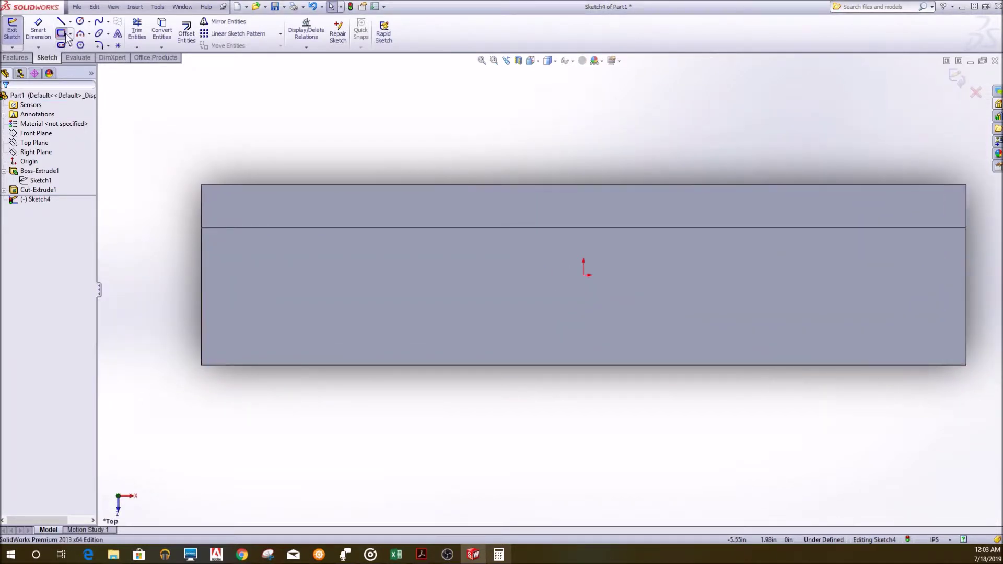
{"action": "left_click", "coordinate": [63, 34]}
{"action": "left_click", "coordinate": [965, 365]}
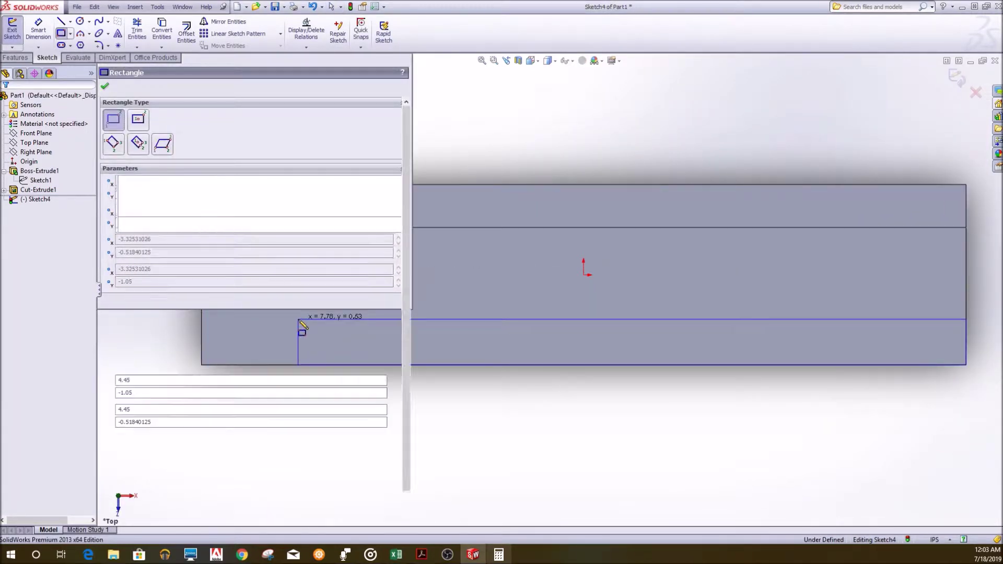
{"action": "left_click", "coordinate": [299, 319]}
{"action": "key", "text": "Escape"}
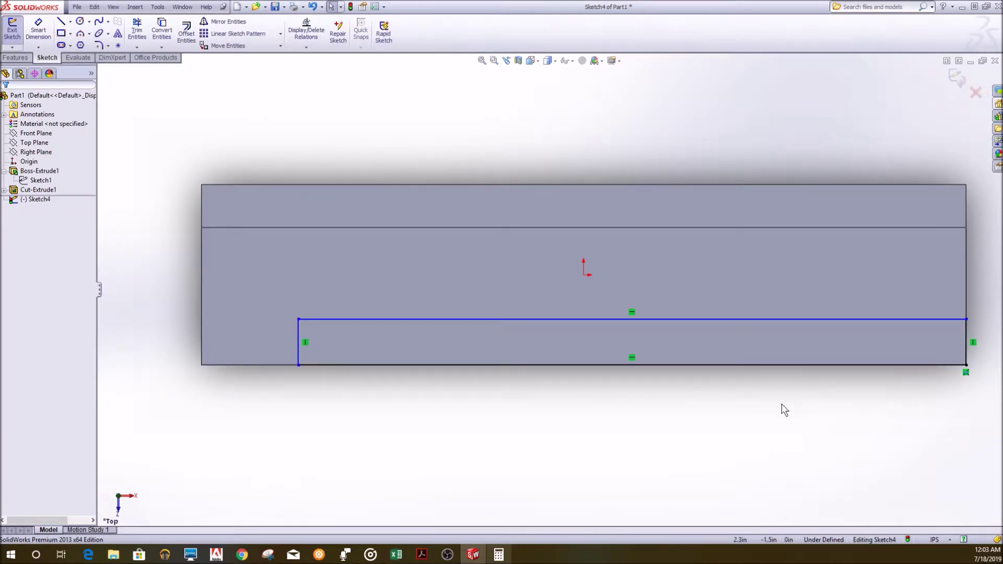
Dimension the rectangle's height to 0.60, computed as 2.1 minus 1.5
{"action": "left_click", "coordinate": [151, 304]}
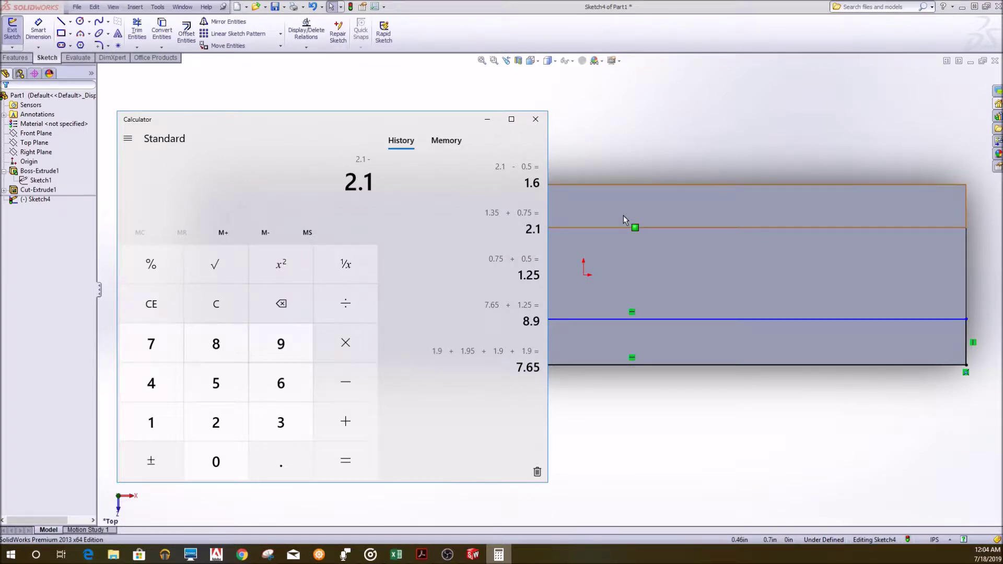
{"action": "type", "text": "1.5"}
{"action": "key", "text": "Return"}
{"action": "left_click", "coordinate": [535, 119]}
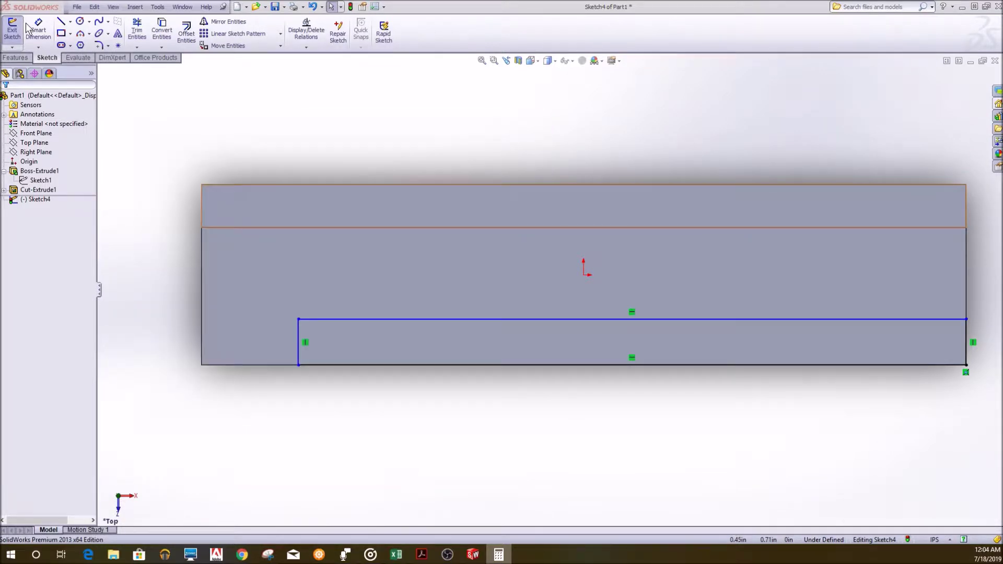
{"action": "left_click", "coordinate": [38, 29]}
{"action": "left_click", "coordinate": [966, 342]}
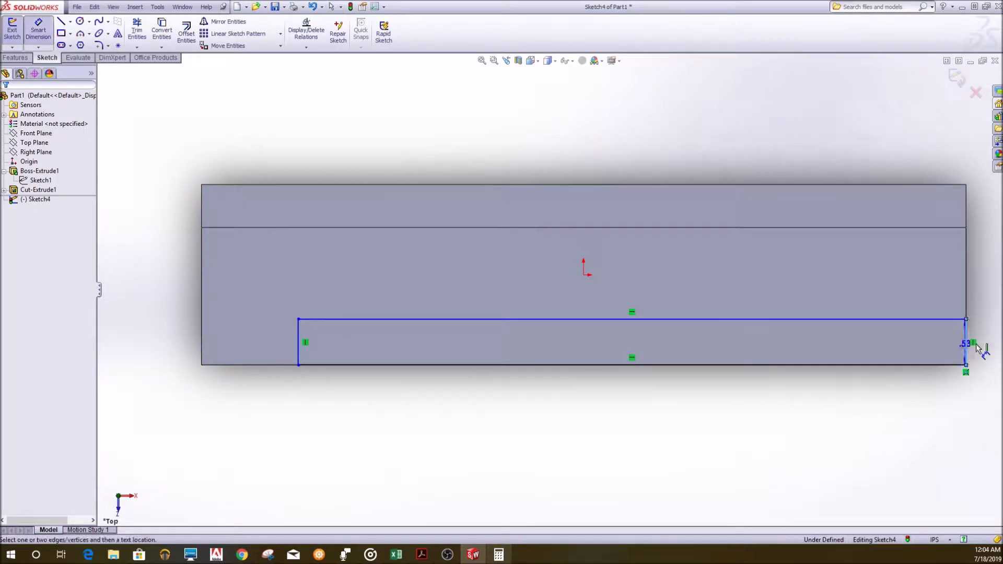
{"action": "type", "text": ".6"}
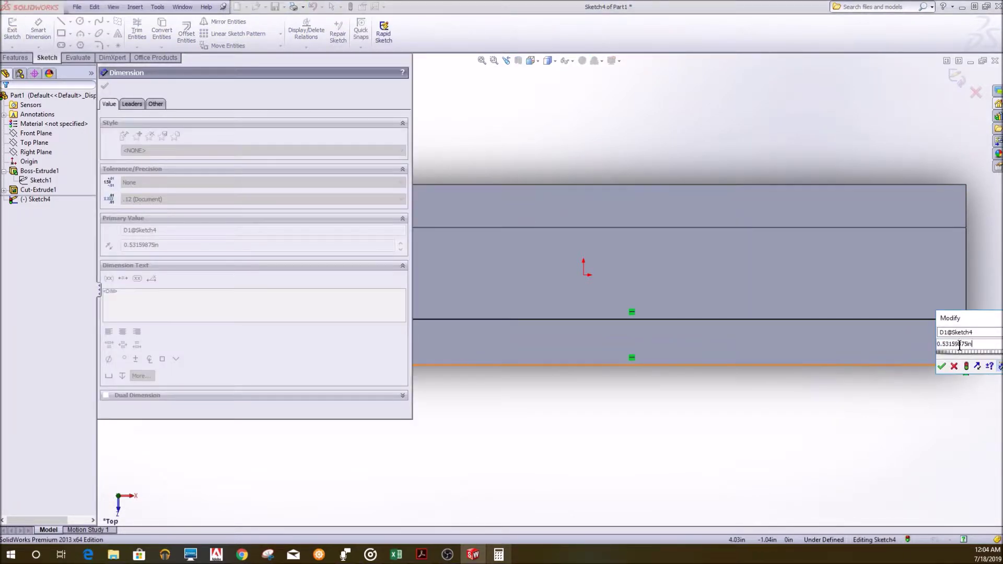
{"action": "left_click", "coordinate": [941, 366]}
{"action": "left_click", "coordinate": [105, 86]}
Add a 7.98 length dimension to the rectangle's bottom edge
{"action": "left_click", "coordinate": [523, 365]}
{"action": "left_click", "coordinate": [389, 86]}
{"action": "scroll", "coordinate": [418, 172], "scroll_direction": "down", "scroll_amount": 3}
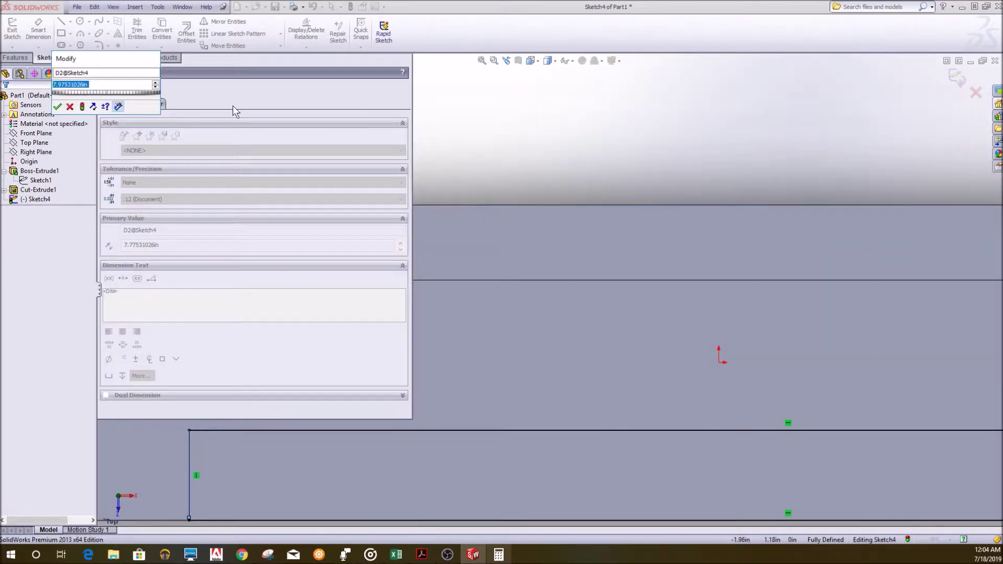
{"action": "left_click", "coordinate": [58, 107]}
{"action": "left_click", "coordinate": [104, 86]}
{"action": "scroll", "coordinate": [410, 213], "scroll_direction": "up", "scroll_amount": 3}
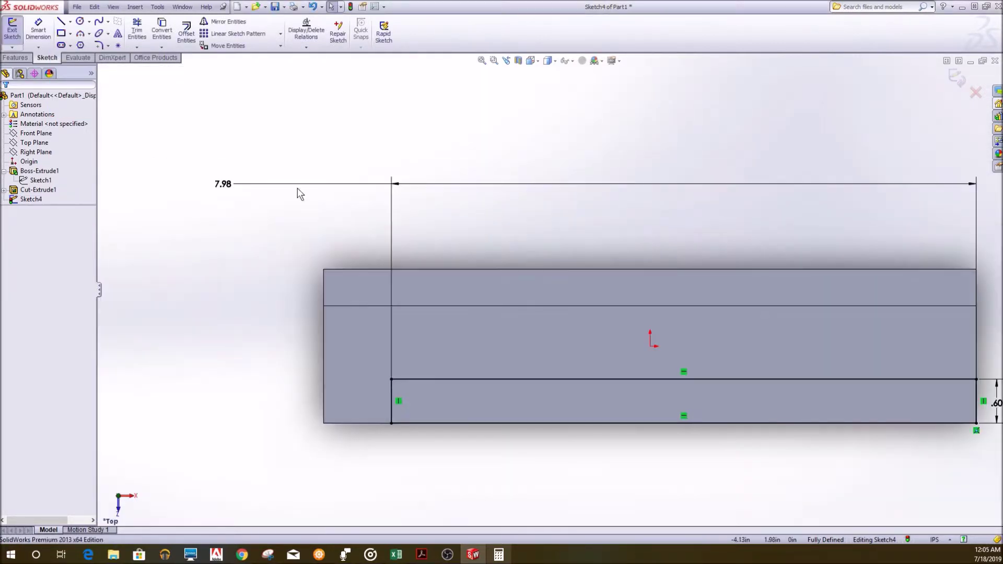
{"action": "left_click_drag", "start_coordinate": [634, 209], "coordinate": [666, 224]}
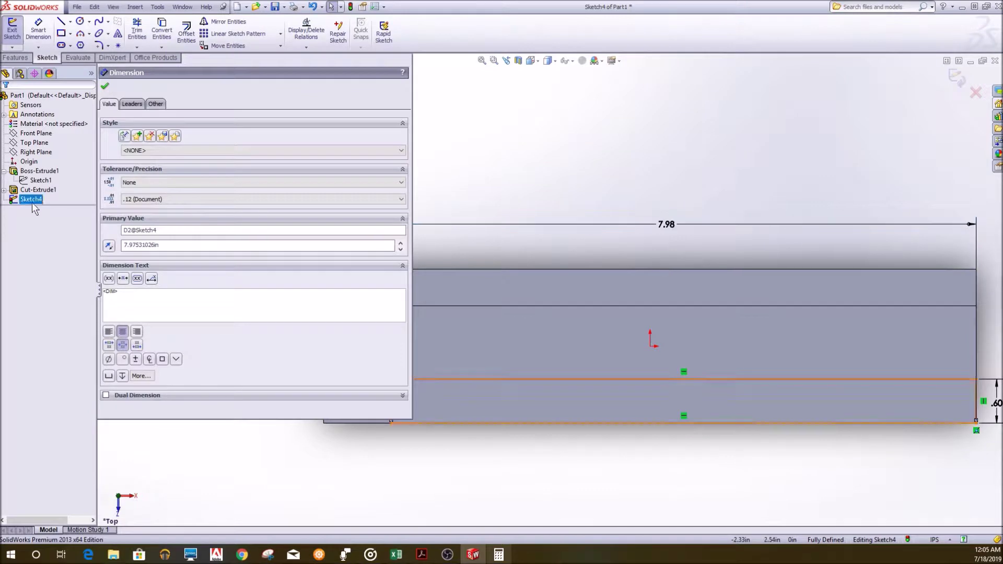
Change the length dimension from 7.98 to 6.50, computed as 8.9 minus 2.4
{"action": "left_click", "coordinate": [499, 555]}
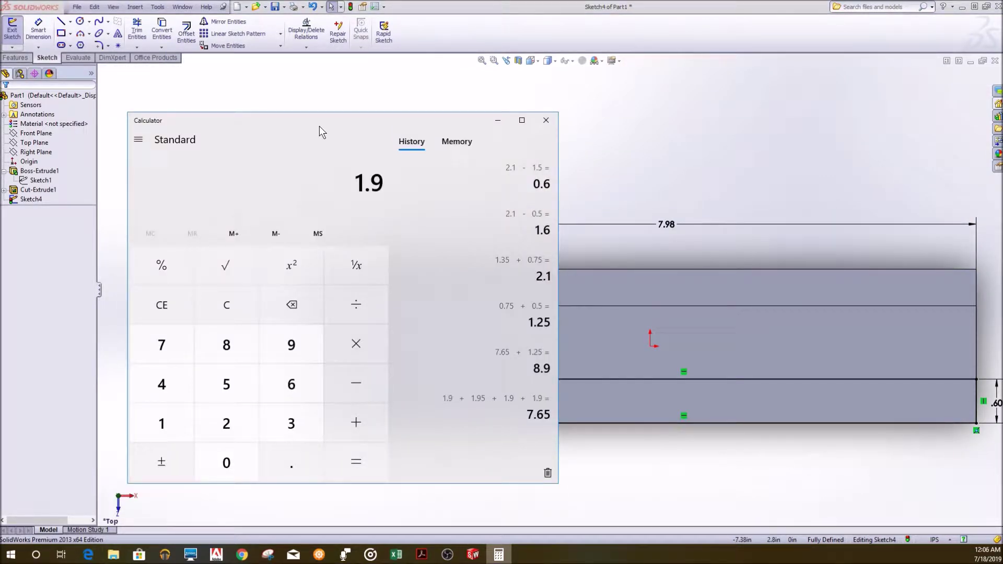
{"action": "type", "text": "*3="}
{"action": "type", "text": "+1.95+"}
{"action": "type", "text": "1"}
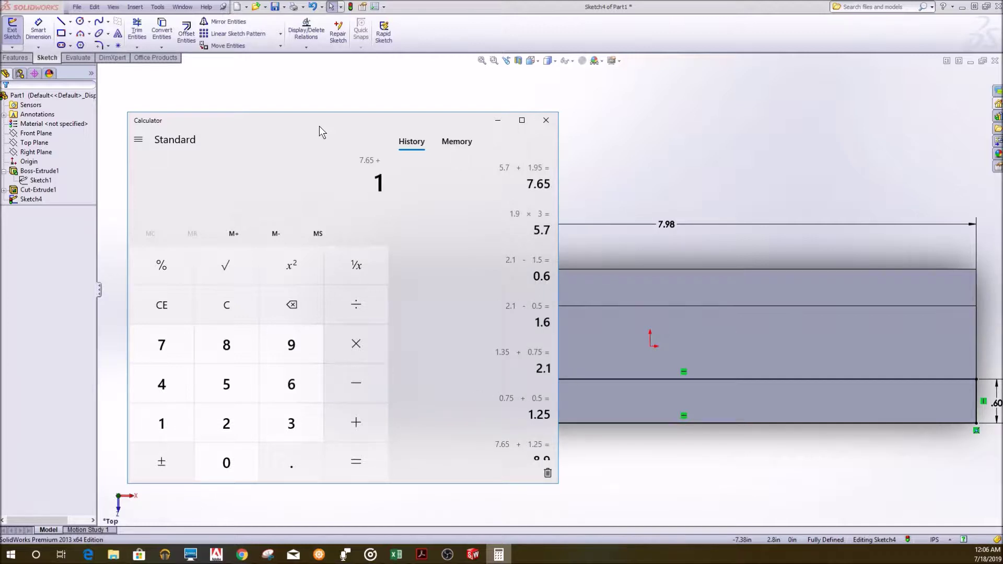
{"action": "type", "text": ".25=-1.9"}
{"action": "key", "text": "BackSpace"}
{"action": "key", "text": "BackSpace"}
{"action": "key", "text": "BackSpace"}
{"action": "type", "text": "2.4="}
{"action": "left_click", "coordinate": [497, 120]}
{"action": "left_click", "coordinate": [660, 224]}
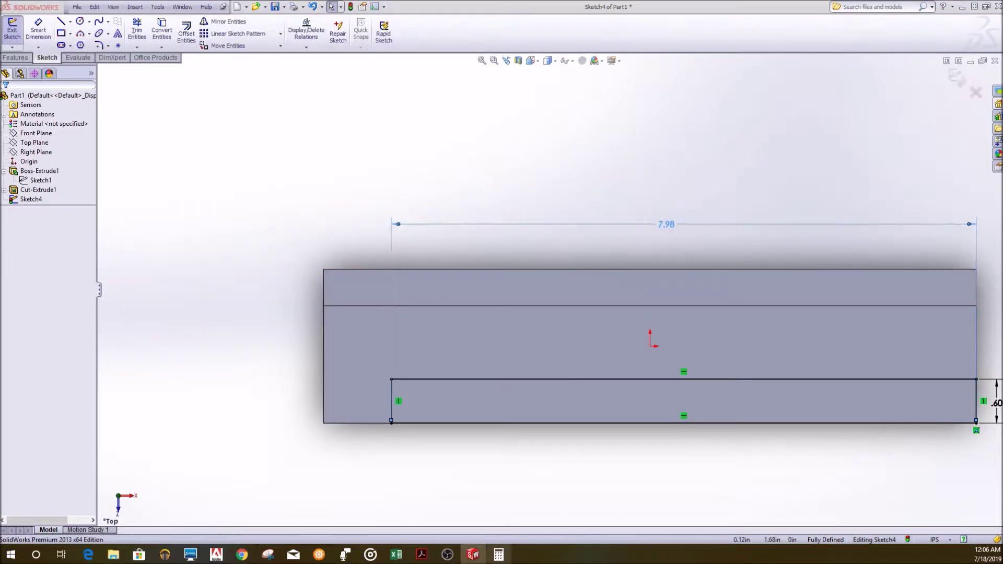
{"action": "double_click", "coordinate": [657, 225]}
{"action": "type", "text": "6.5"}
{"action": "key", "text": "Return"}
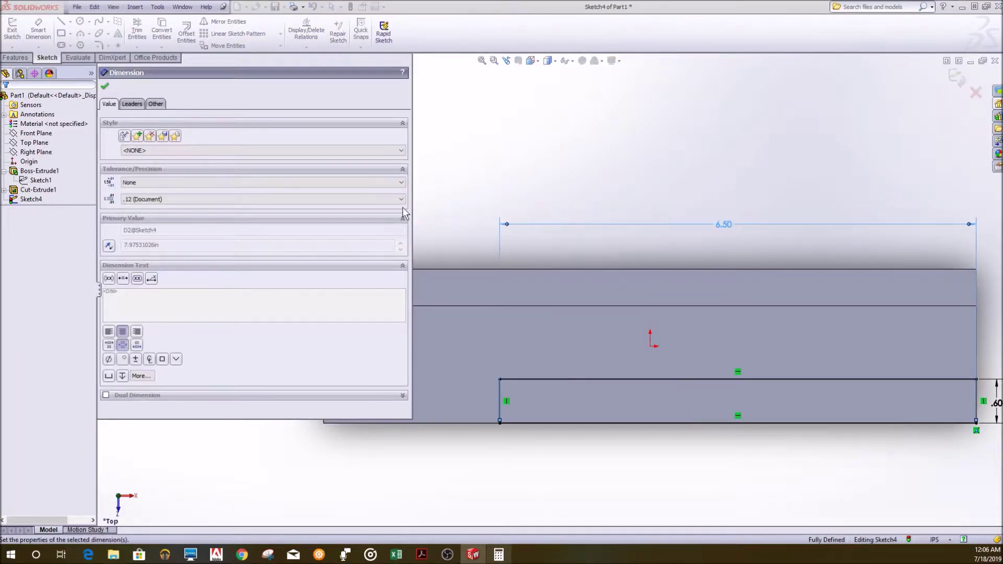
{"action": "left_click", "coordinate": [481, 170]}
{"action": "middle_click_drag", "start_coordinate": [698, 347], "coordinate": [526, 214]}
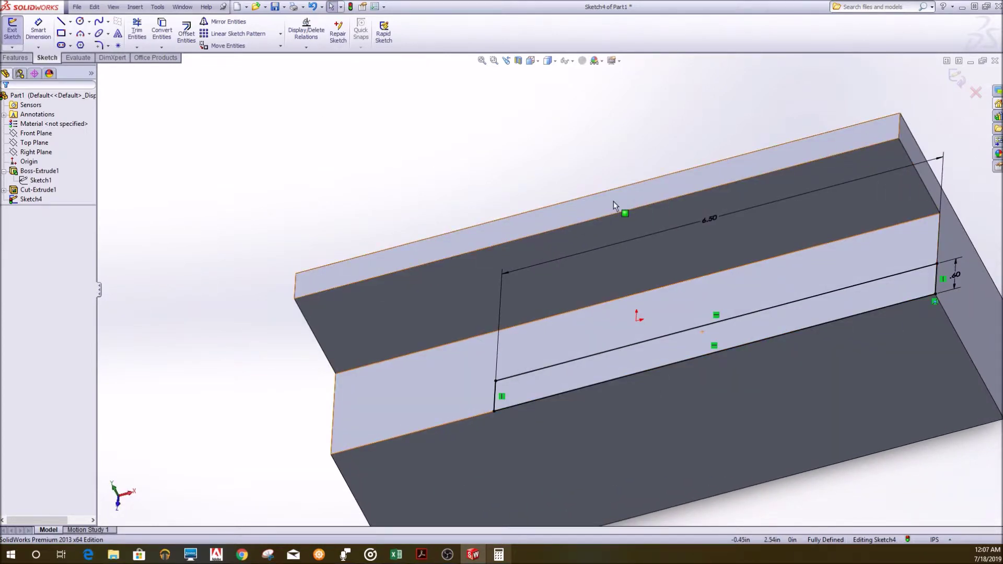
Apply a Through All Extruded Cut to the 6.50 × 0.60 rectangle
{"action": "left_click", "coordinate": [15, 58]}
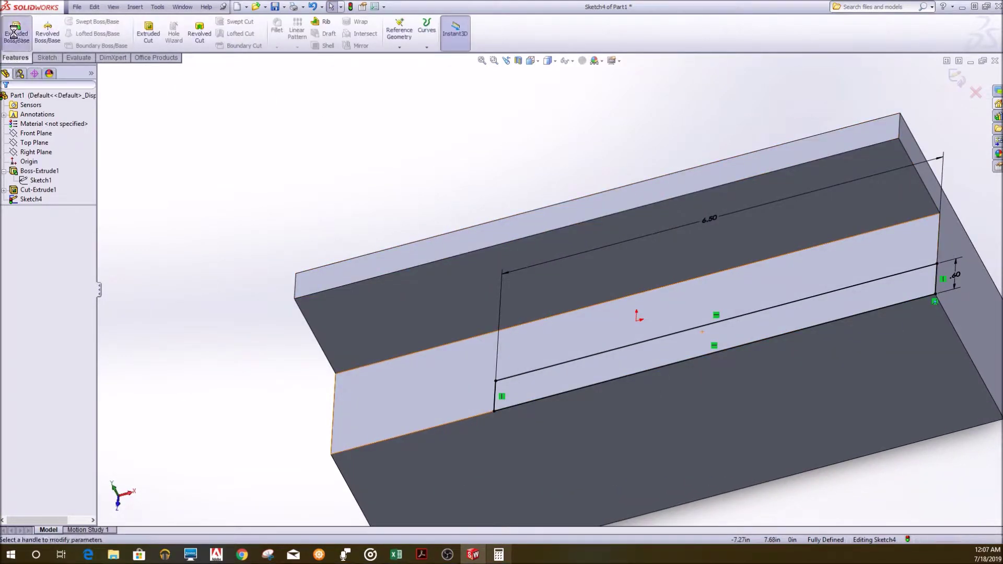
{"action": "left_click", "coordinate": [118, 91]}
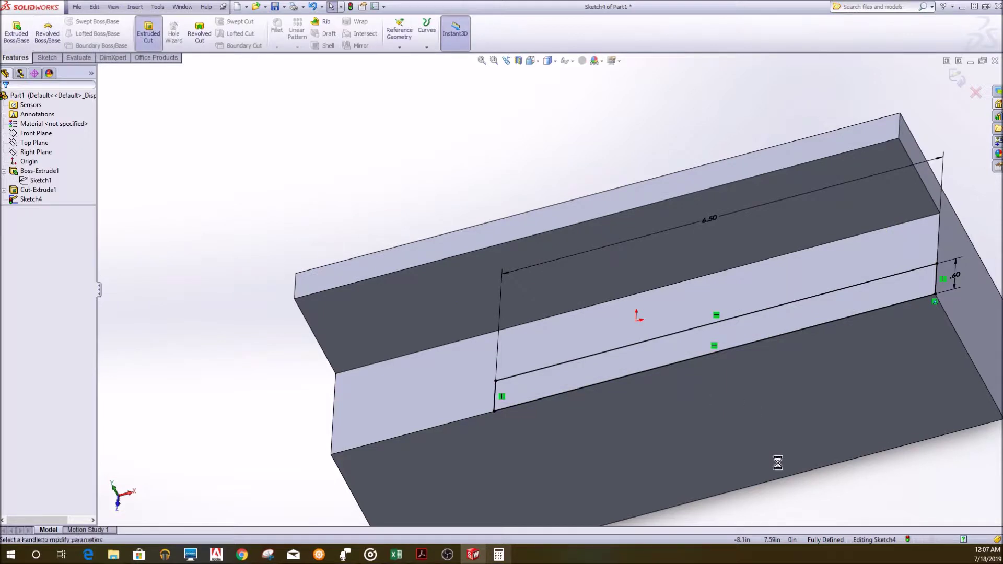
{"action": "left_click", "coordinate": [157, 146]}
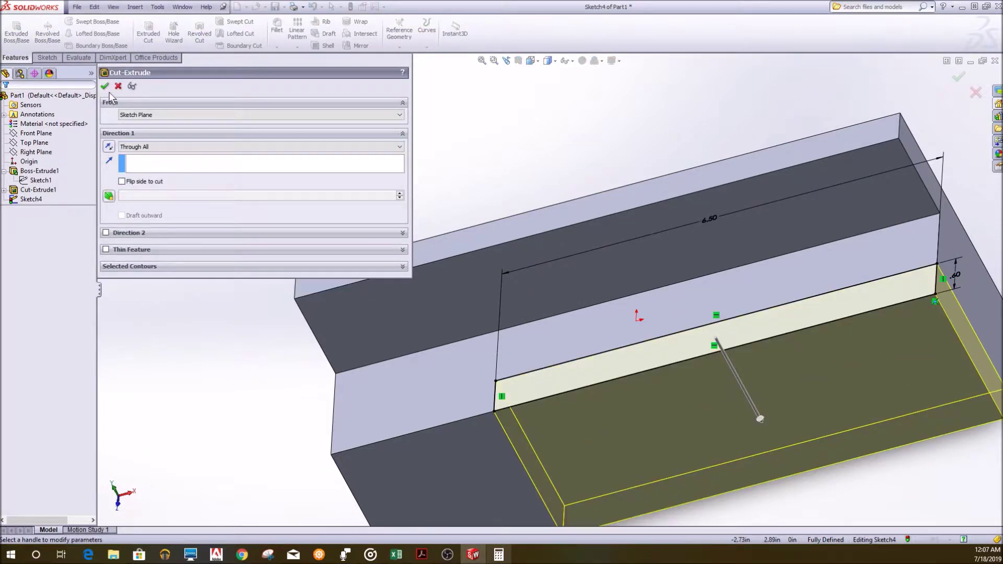
{"action": "key", "text": "Return"}
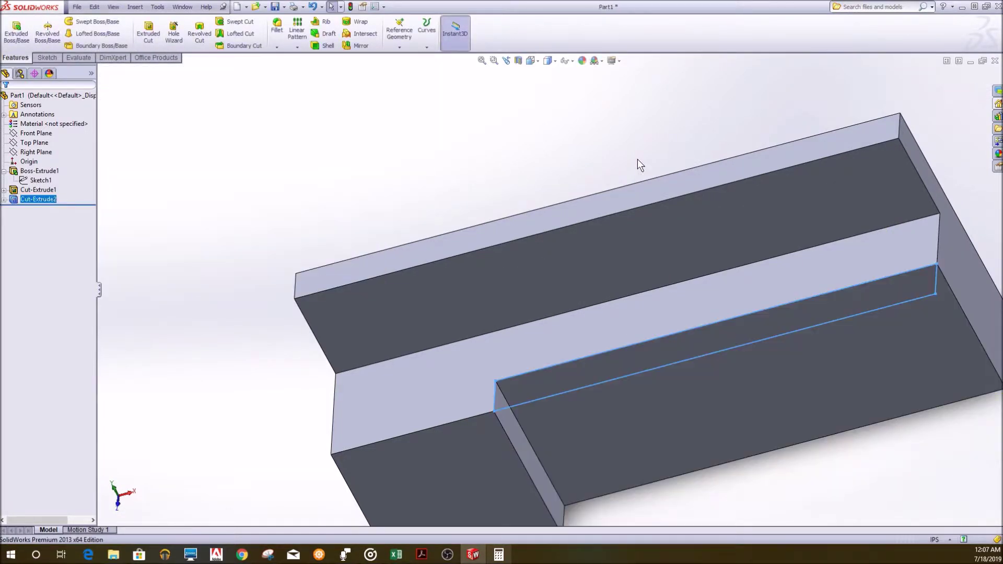
{"action": "mouse_move", "coordinate": [924, 462]}
{"action": "middle_mouse_down"}
{"action": "mouse_move", "coordinate": [468, 380]}
{"action": "mouse_move", "coordinate": [544, 298]}
{"action": "mouse_move", "coordinate": [538, 264]}
{"action": "mouse_move", "coordinate": [526, 291]}
{"action": "mouse_move", "coordinate": [598, 490]}
{"action": "mouse_move", "coordinate": [677, 400]}
{"action": "middle_mouse_up"}
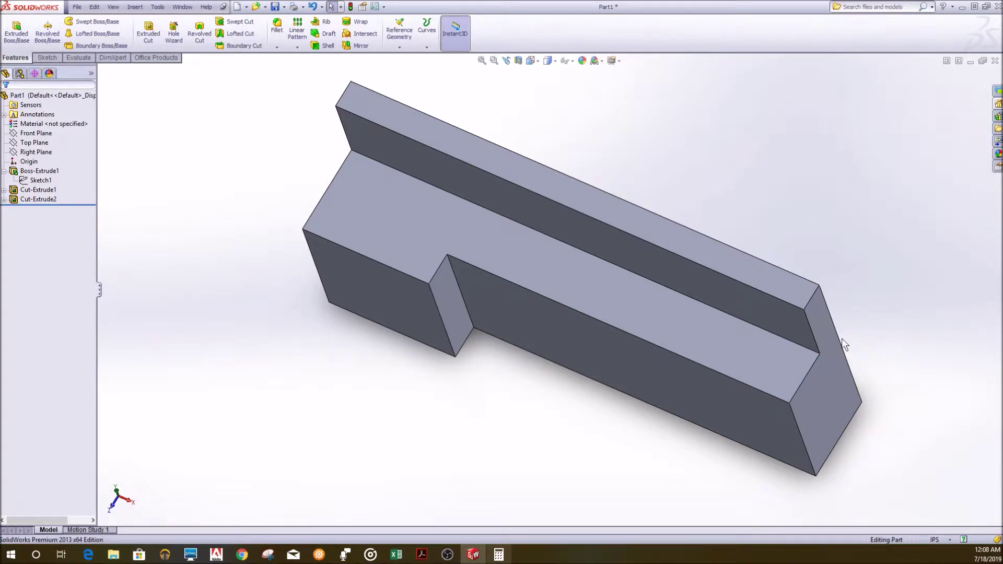
{"action": "mouse_move", "coordinate": [699, 327]}
{"action": "middle_mouse_down"}
{"action": "mouse_move", "coordinate": [716, 264]}
{"action": "mouse_move", "coordinate": [761, 309]}
{"action": "mouse_move", "coordinate": [752, 354]}
{"action": "mouse_move", "coordinate": [787, 274]}
{"action": "mouse_move", "coordinate": [707, 306]}
{"action": "middle_mouse_up"}
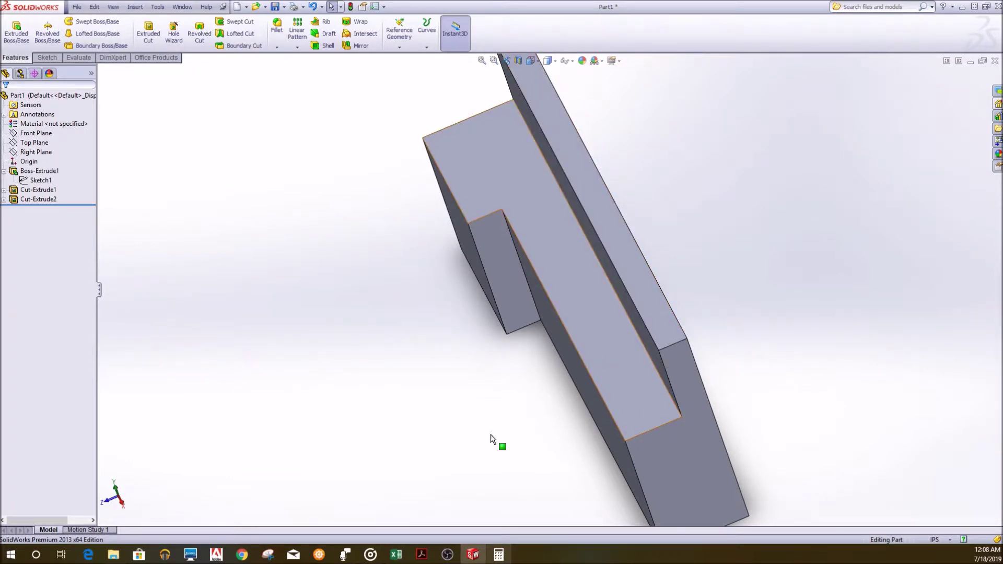
{"action": "mouse_move", "coordinate": [521, 435]}
{"action": "middle_mouse_down"}
{"action": "mouse_move", "coordinate": [661, 351]}
{"action": "mouse_move", "coordinate": [544, 443]}
{"action": "mouse_move", "coordinate": [551, 406]}
{"action": "mouse_move", "coordinate": [700, 511]}
{"action": "mouse_move", "coordinate": [560, 371]}
{"action": "mouse_move", "coordinate": [115, 60]}
{"action": "middle_mouse_up"}
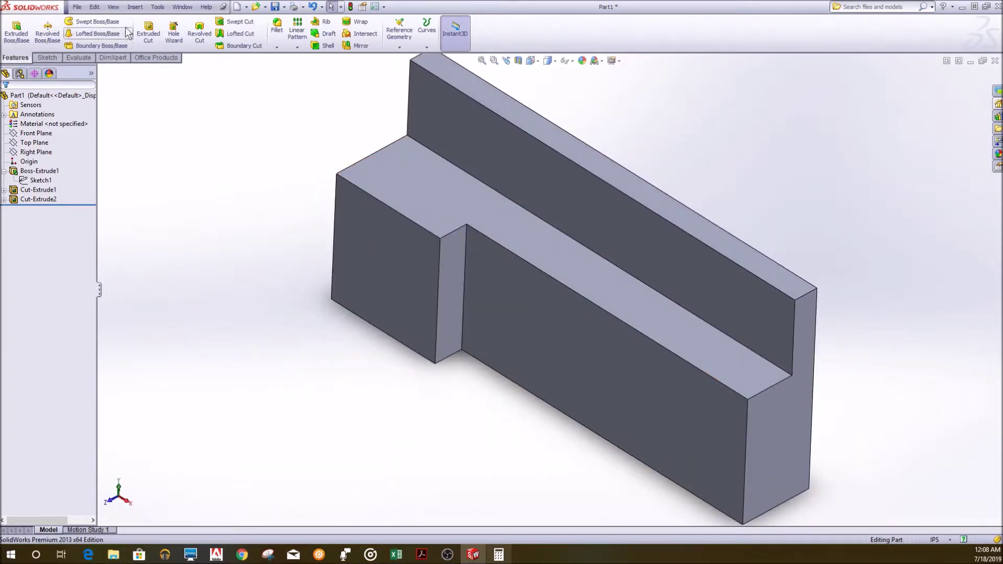
{"action": "left_click", "coordinate": [47, 58]}
Start a sketch on the lower step face and draw a corner rectangle in Top view
{"action": "left_click", "coordinate": [12, 26]}
{"action": "left_click", "coordinate": [555, 261]}
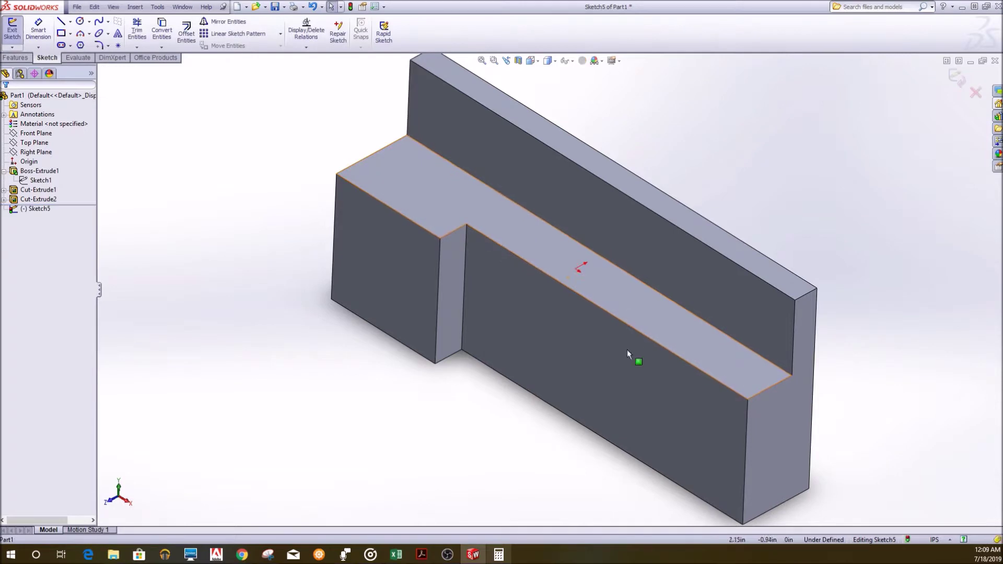
{"action": "key", "text": "space"}
{"action": "scroll", "coordinate": [550, 206], "scroll_direction": "up", "scroll_amount": 3}
{"action": "left_click", "coordinate": [557, 211]}
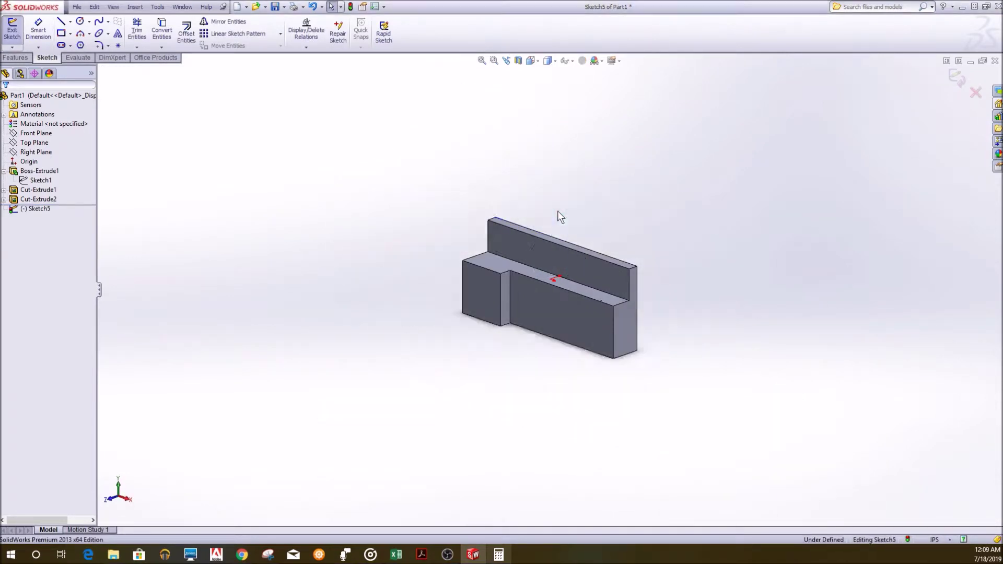
{"action": "left_click", "coordinate": [801, 310]}
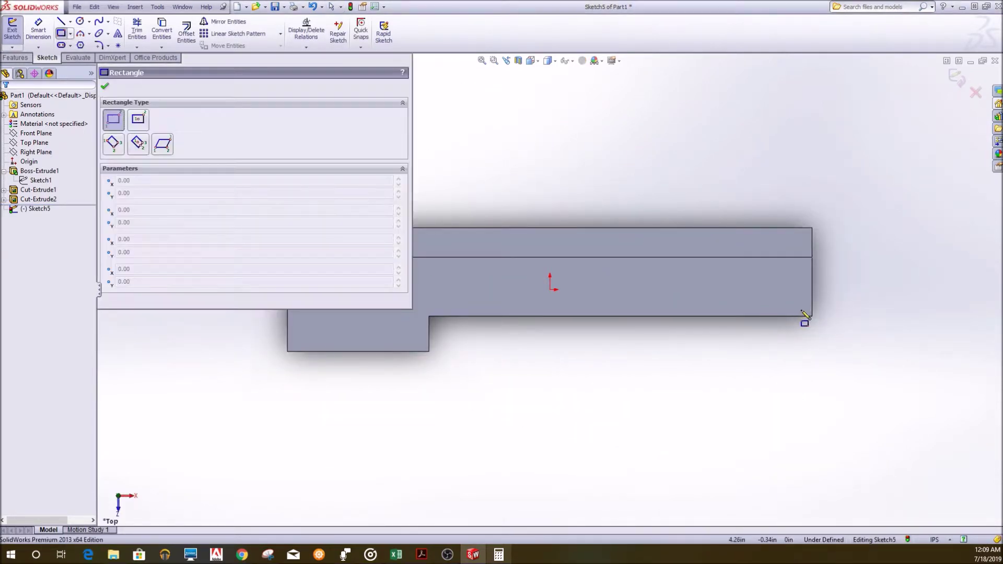
{"action": "left_click", "coordinate": [690, 266]}
{"action": "scroll", "coordinate": [759, 326], "scroll_direction": "down", "scroll_amount": 3}
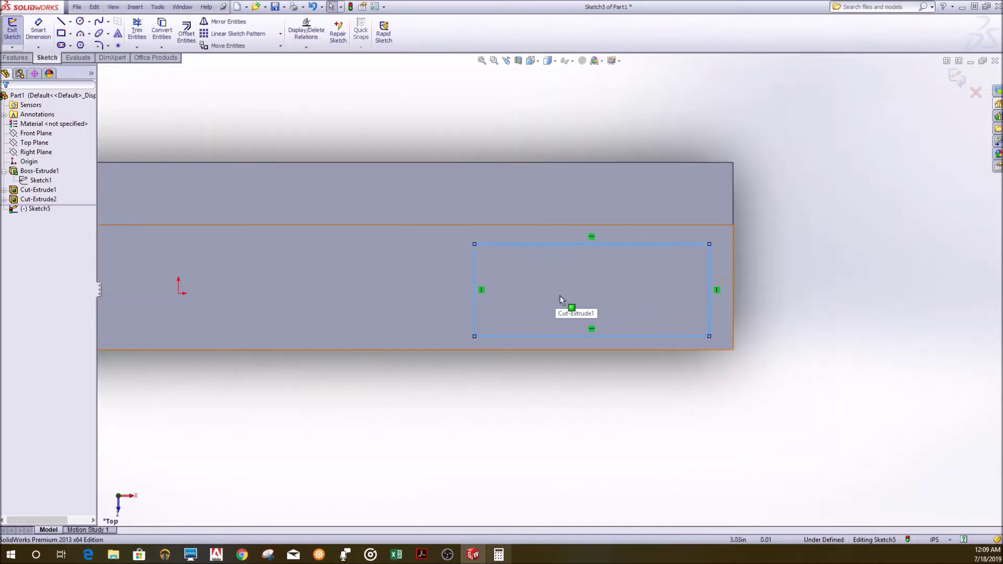
Dimension the rectangle .25 above the part's bottom edge and .75 tall
{"action": "left_click", "coordinate": [38, 29]}
{"action": "left_click", "coordinate": [647, 337]}
{"action": "left_click", "coordinate": [823, 353]}
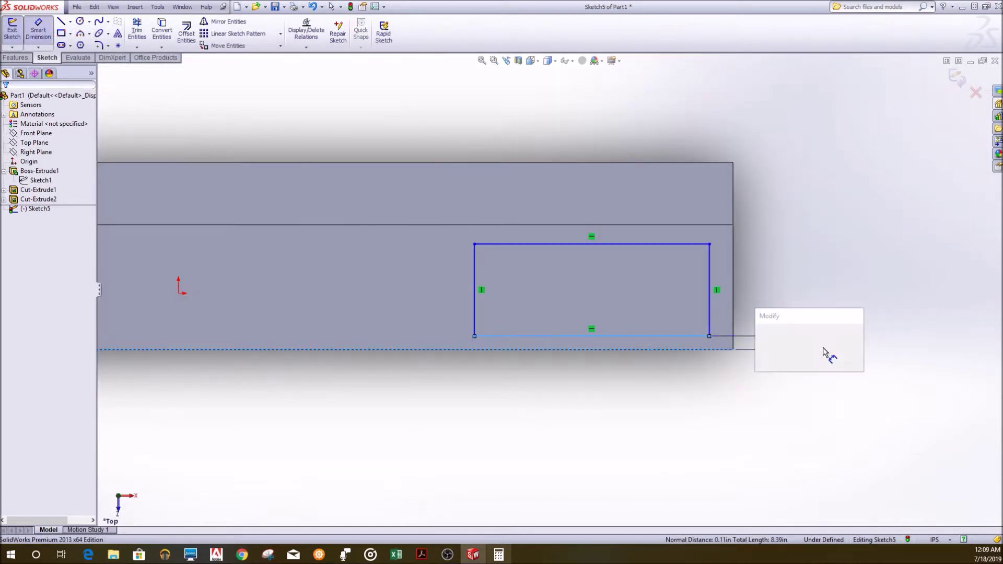
{"action": "type", "text": ".25"}
{"action": "key", "text": "Return"}
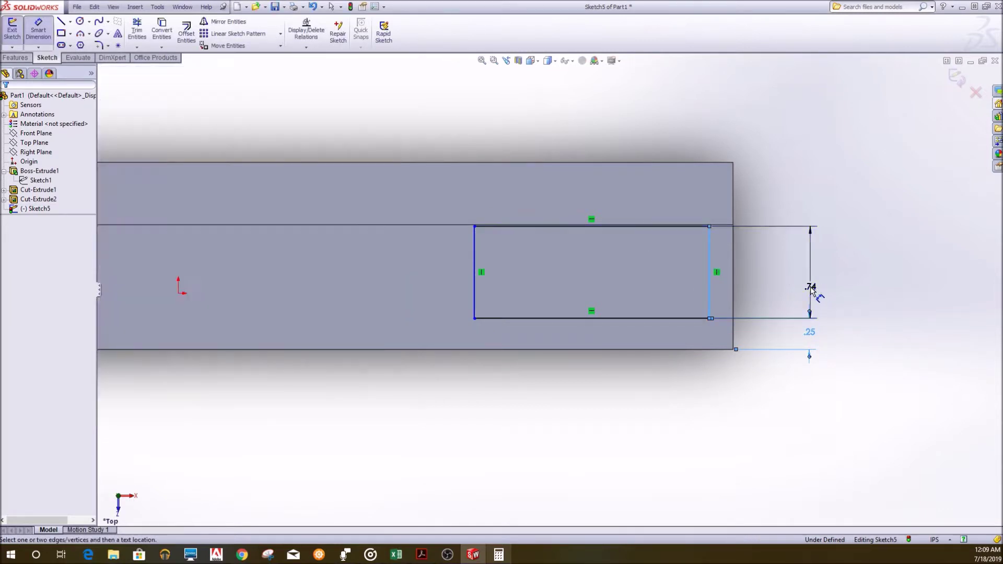
{"action": "left_click", "coordinate": [813, 286]}
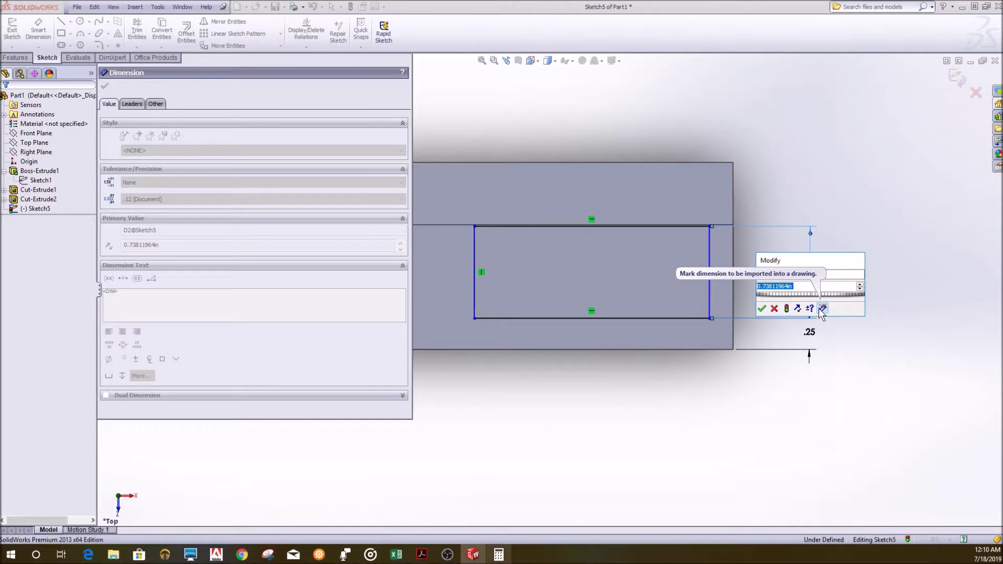
{"action": "type", "text": ".75"}
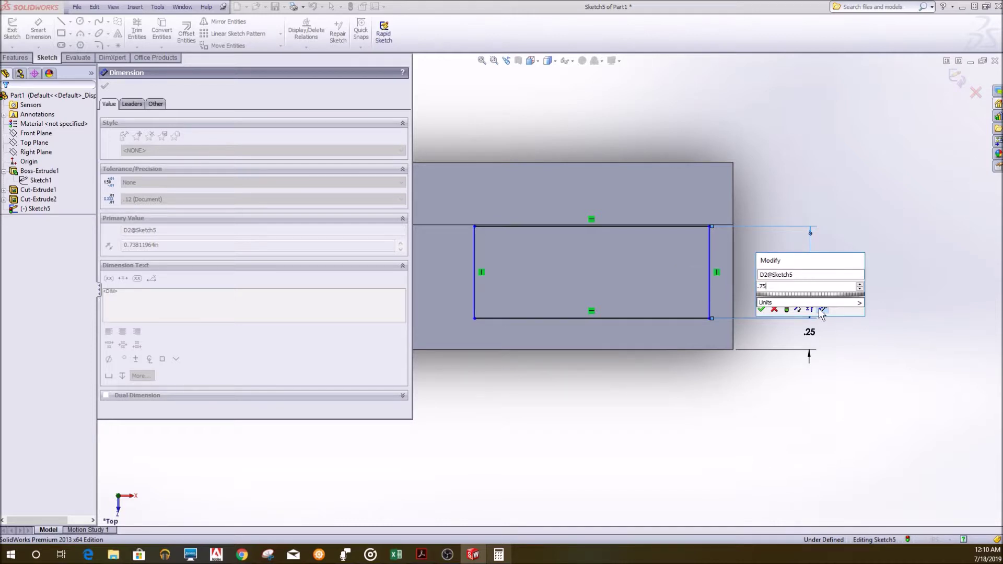
{"action": "left_click", "coordinate": [761, 309]}
Dimension the rectangle .25 from the part's right edge and 1.90 wide
{"action": "scroll", "coordinate": [613, 312], "scroll_direction": "down", "scroll_amount": 2}
{"action": "mouse_move", "coordinate": [565, 237]}
{"action": "middle_mouse_down"}
{"action": "mouse_move", "coordinate": [635, 192]}
{"action": "mouse_move", "coordinate": [730, 219]}
{"action": "middle_mouse_up"}
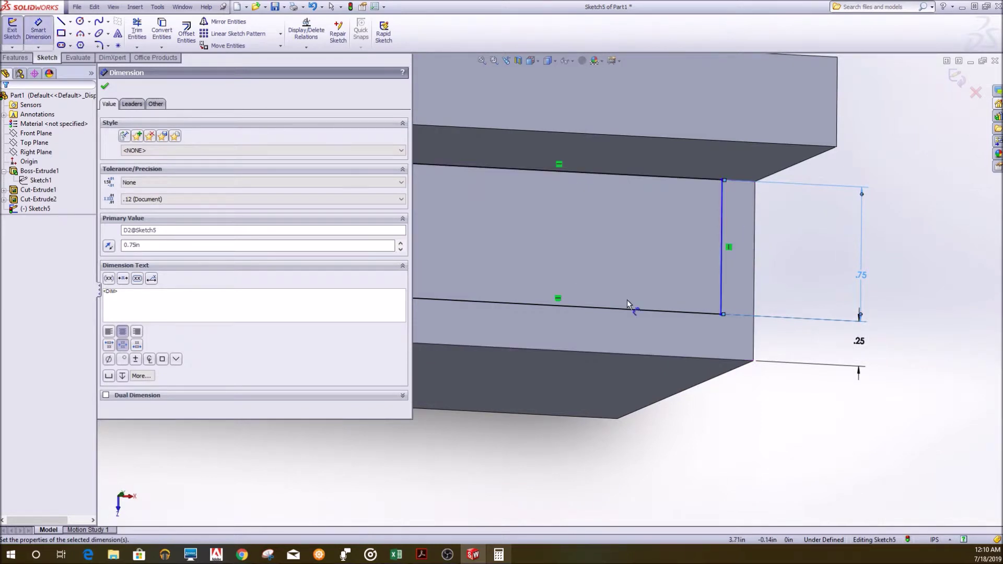
{"action": "key", "text": "space"}
{"action": "left_click", "coordinate": [673, 311]}
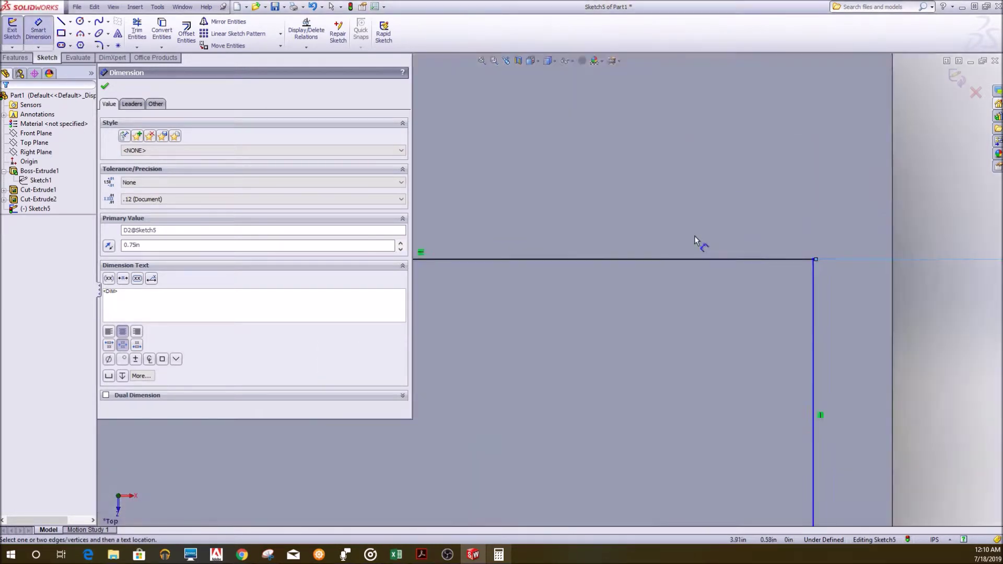
{"action": "scroll", "coordinate": [568, 332], "scroll_direction": "up", "scroll_amount": 5}
{"action": "left_click", "coordinate": [612, 319]}
{"action": "left_click", "coordinate": [623, 440]}
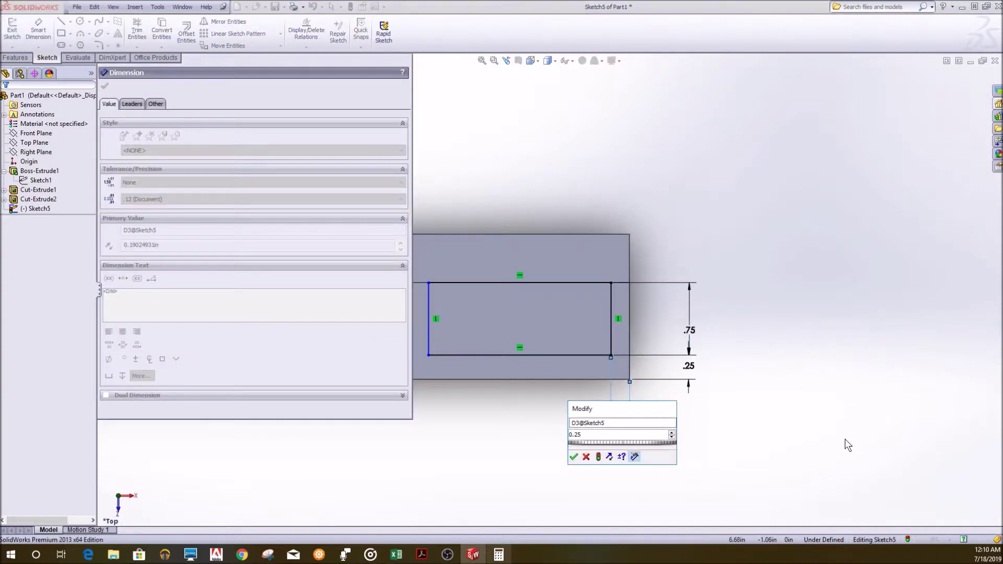
{"action": "key", "text": "Return"}
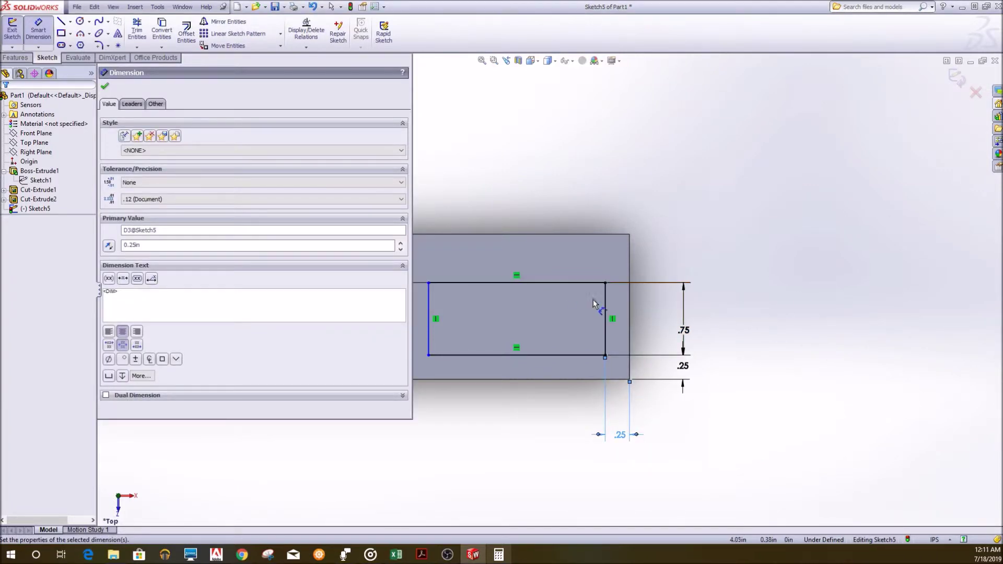
{"action": "left_click", "coordinate": [543, 283]}
{"action": "left_click", "coordinate": [530, 209]}
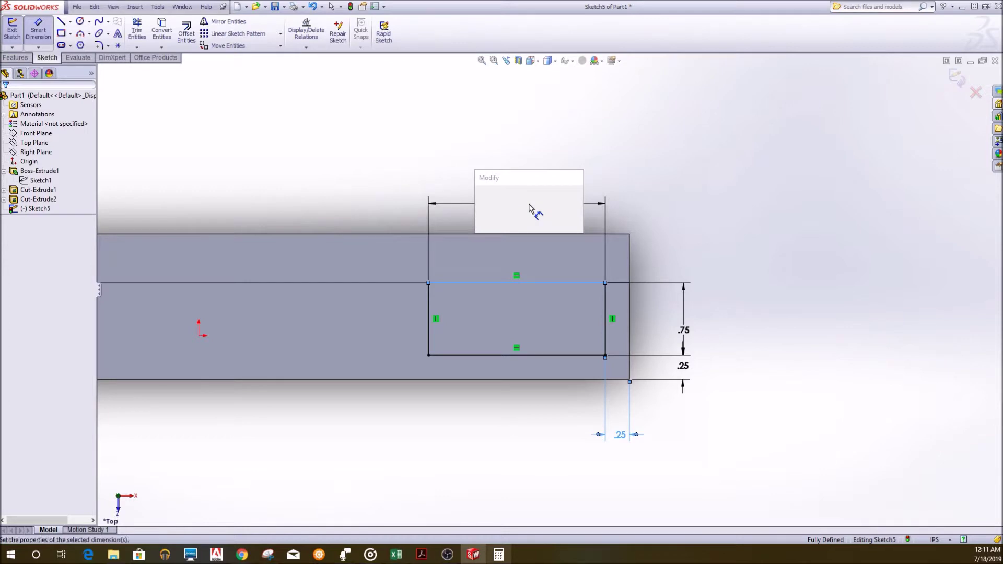
{"action": "type", "text": "1.9"}
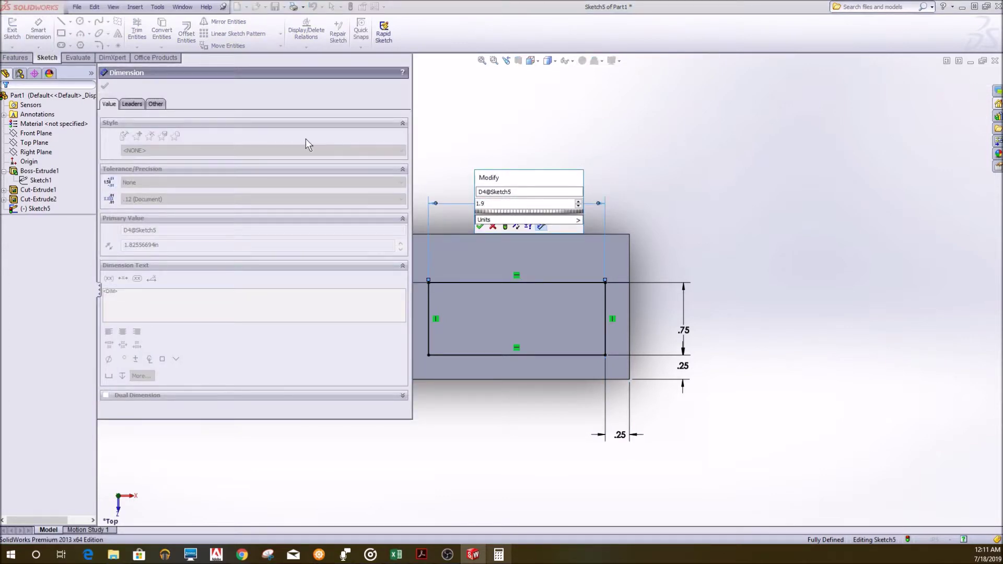
{"action": "left_click", "coordinate": [481, 227]}
{"action": "left_click", "coordinate": [108, 90]}
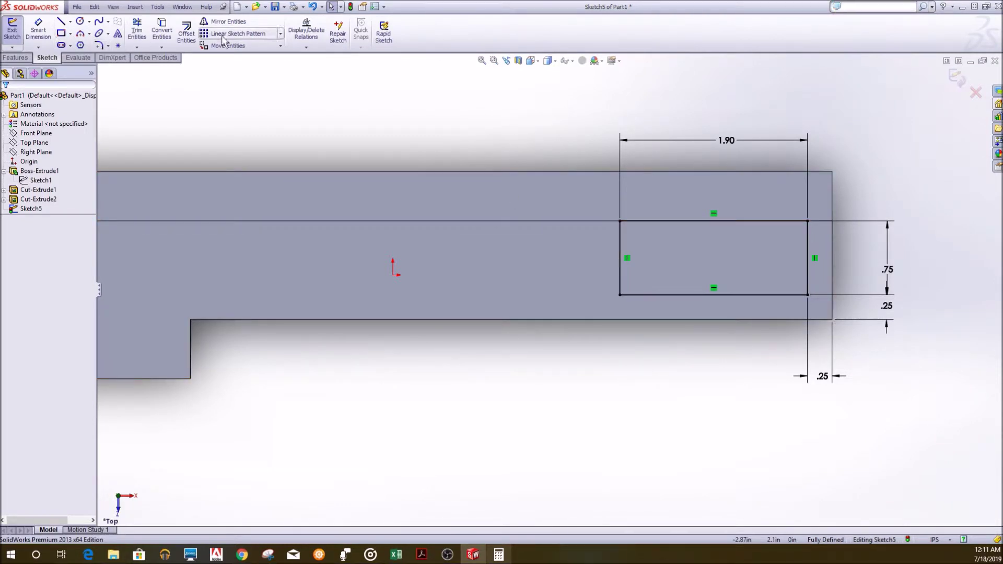
Try a Linear Sketch Pattern with 0.25 spacing, then cancel it
{"action": "left_click", "coordinate": [281, 36]}
{"action": "left_click", "coordinate": [264, 52]}
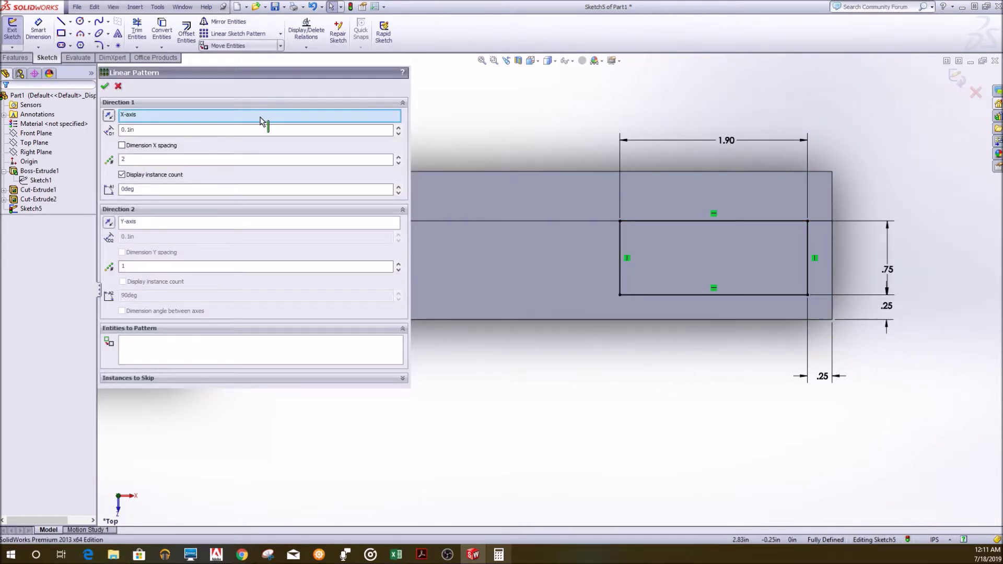
{"action": "key", "text": "Tab"}
{"action": "left_click", "coordinate": [558, 288]}
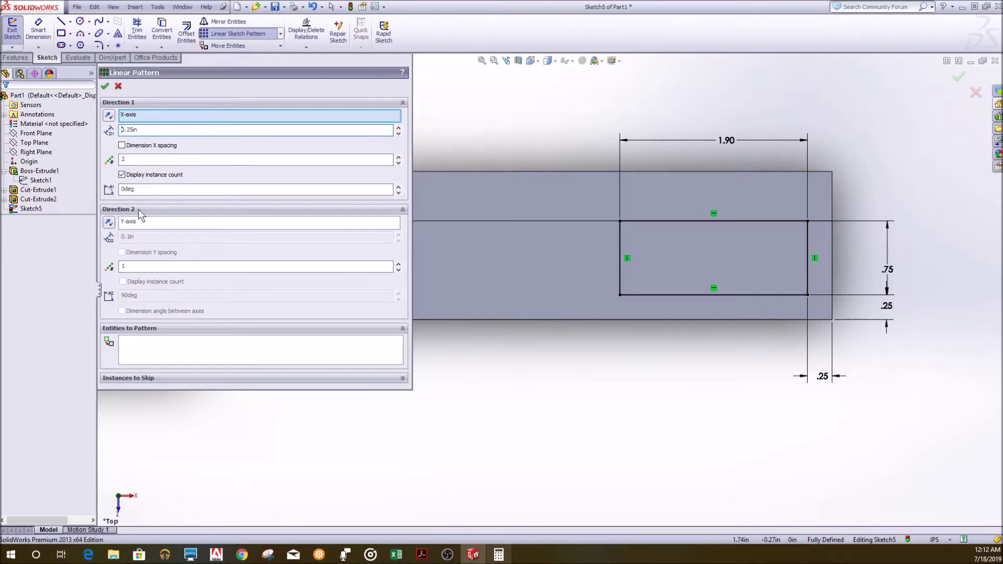
{"action": "left_click", "coordinate": [105, 86]}
{"action": "scroll", "coordinate": [502, 199], "scroll_direction": "up", "scroll_amount": 3}
{"action": "scroll", "coordinate": [355, 230], "scroll_direction": "down", "scroll_amount": 3}
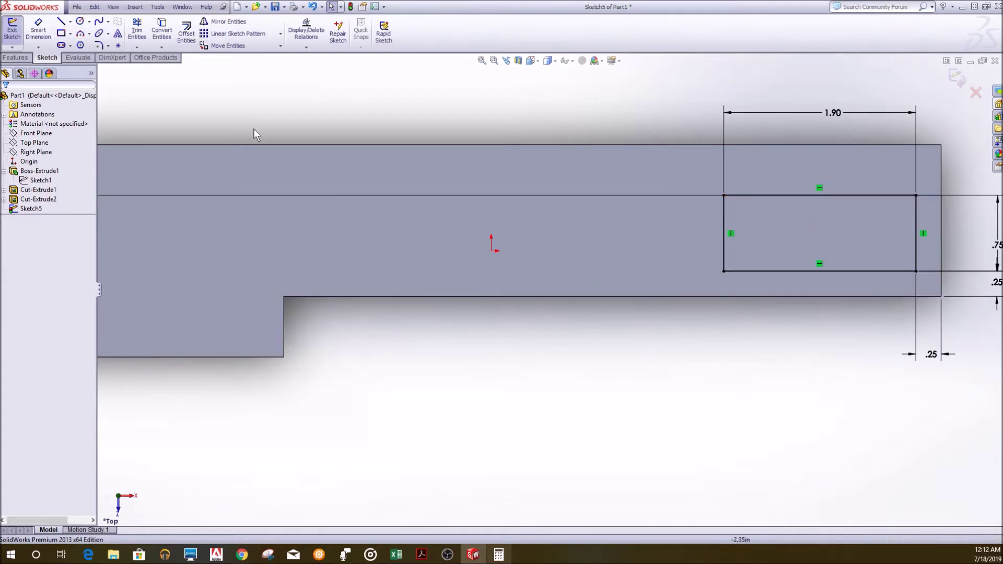
Start Copy Entities and select the rectangle's top line
{"action": "left_click", "coordinate": [280, 46]}
{"action": "left_click", "coordinate": [240, 70]}
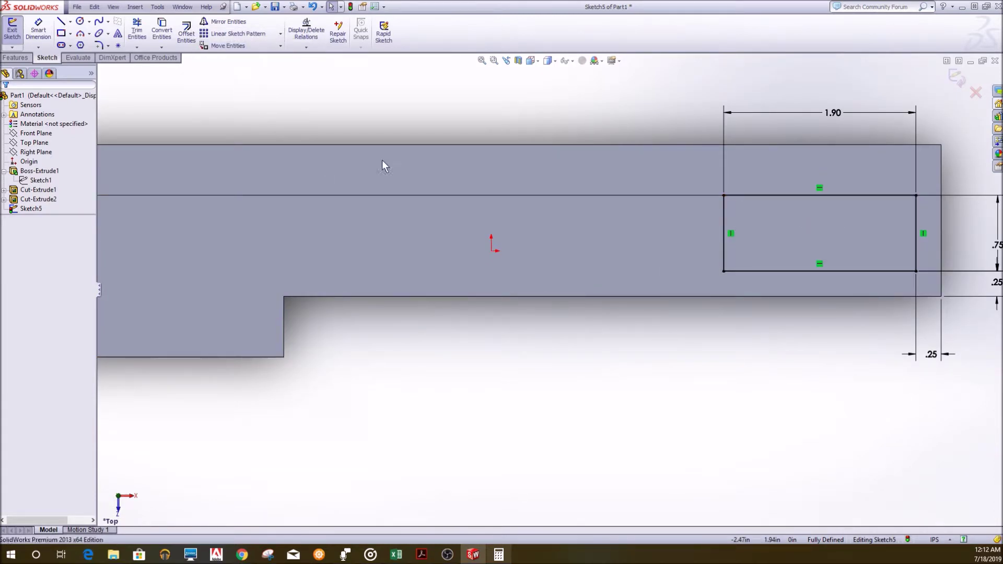
{"action": "left_click", "coordinate": [749, 196]}
Copy the whole rectangle and place the copy to the left of the original
{"action": "left_click", "coordinate": [915, 246]}
{"action": "left_click", "coordinate": [864, 271]}
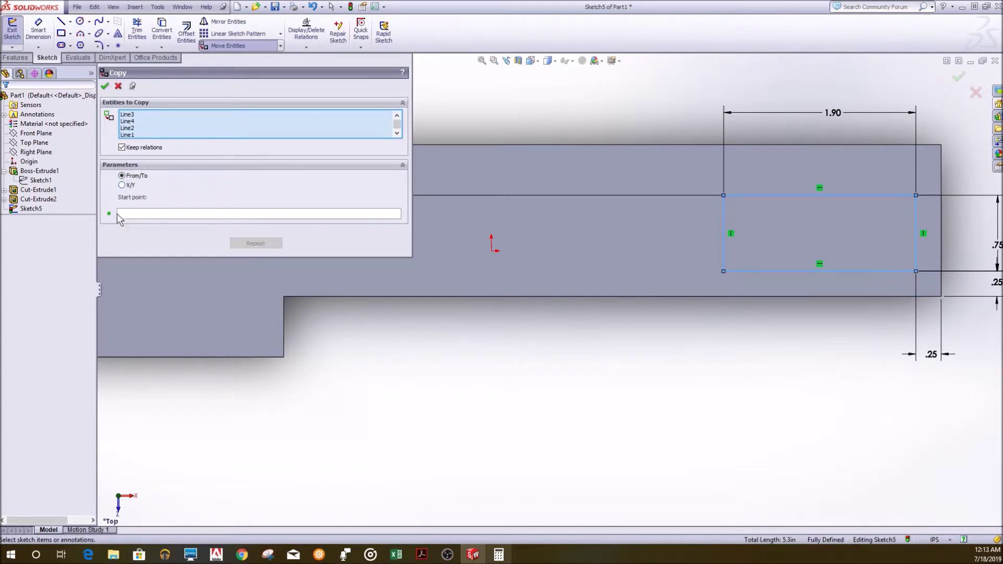
{"action": "left_click", "coordinate": [244, 214]}
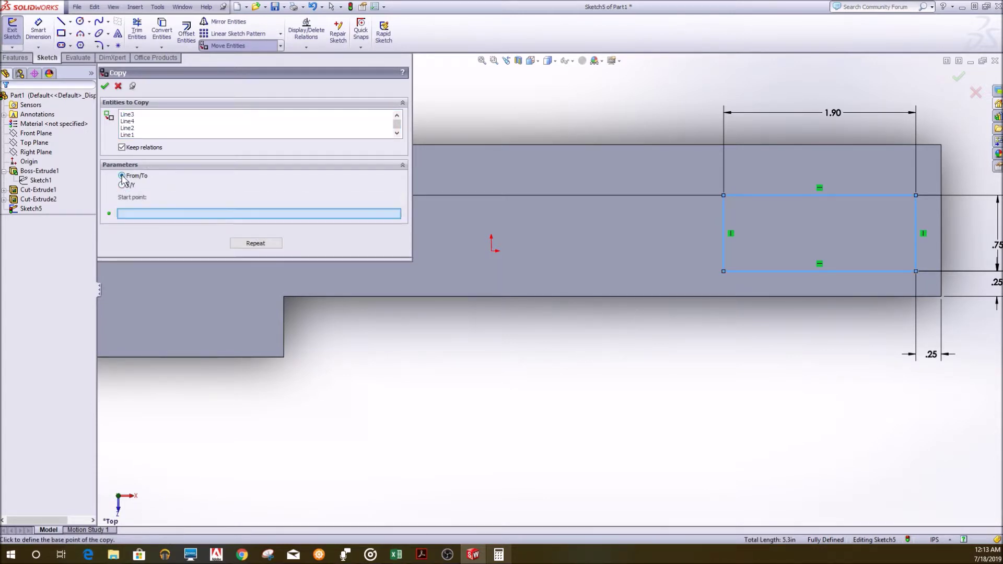
{"action": "left_click", "coordinate": [671, 237]}
{"action": "left_click", "coordinate": [450, 237]}
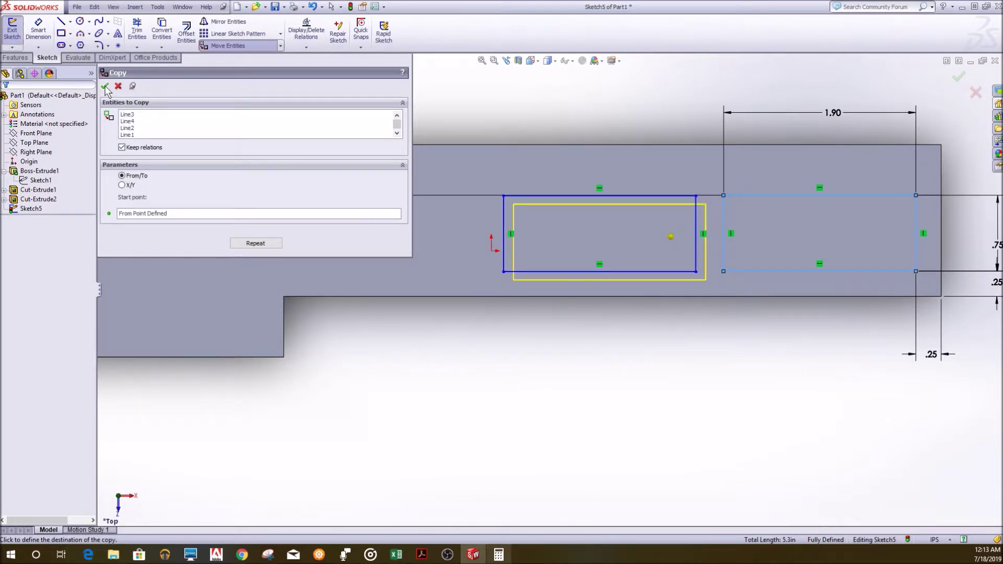
{"action": "left_click", "coordinate": [104, 86]}
Dimension a .25 gap between the two rectangles
{"action": "scroll", "coordinate": [672, 246], "scroll_direction": "down", "scroll_amount": 4}
{"action": "scroll", "coordinate": [566, 330], "scroll_direction": "up", "scroll_amount": 1}
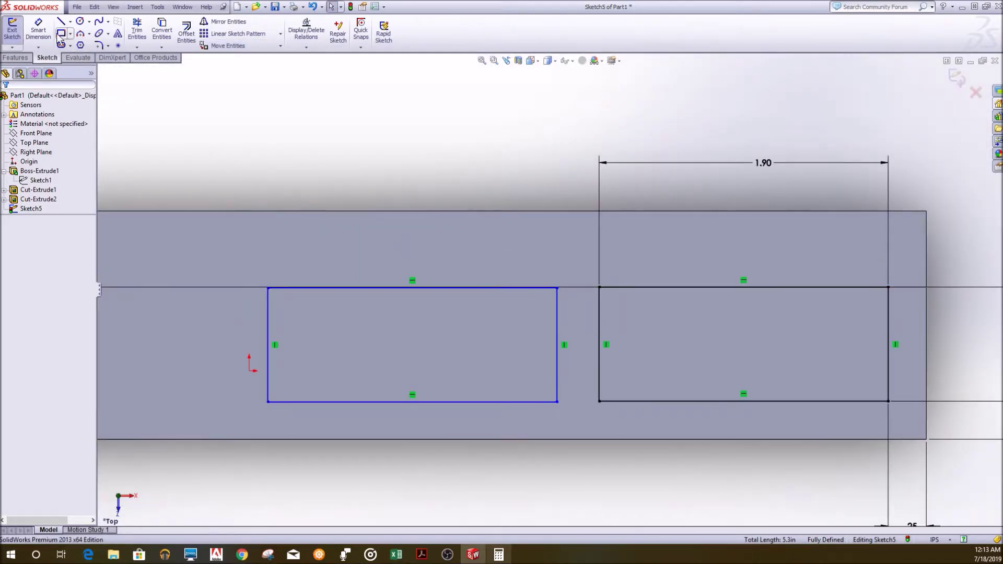
{"action": "key", "text": "d"}
{"action": "left_click", "coordinate": [557, 327]}
{"action": "left_click", "coordinate": [598, 334]}
{"action": "left_click", "coordinate": [656, 216]}
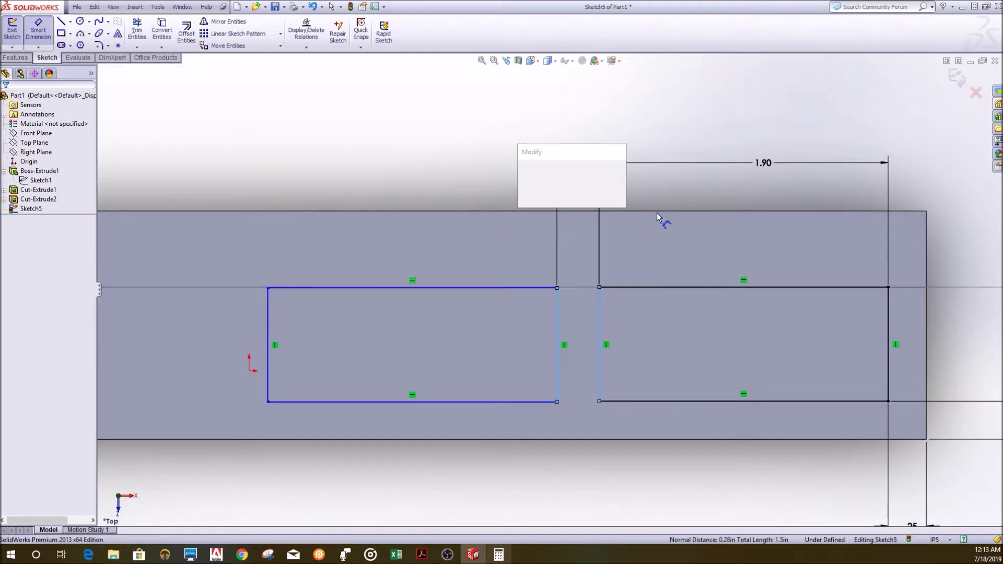
{"action": "type", "text": ".25"}
{"action": "key", "text": "Return"}
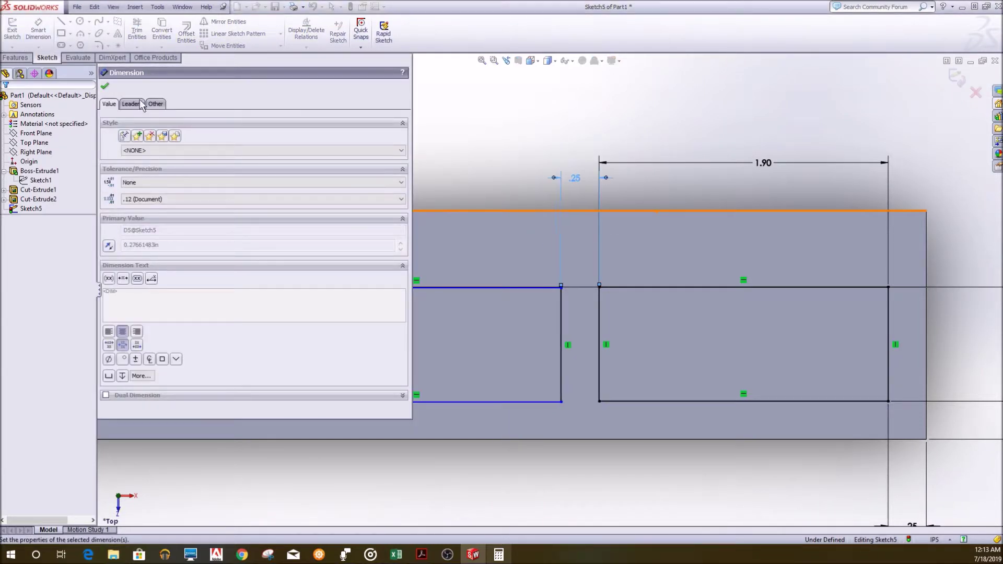
{"action": "left_click", "coordinate": [106, 88]}
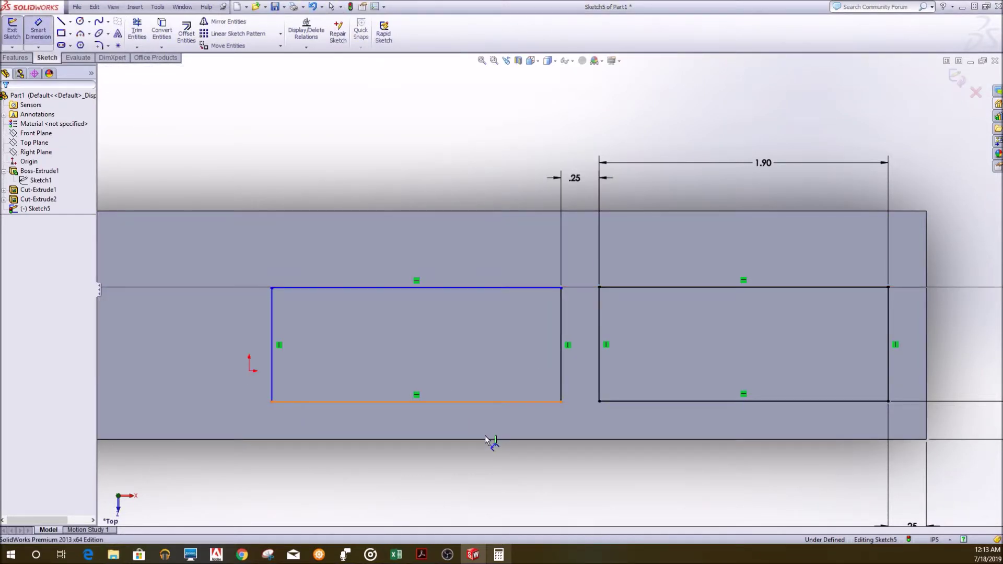
Dimension the copied rectangle .25 above the part's bottom edge
{"action": "left_click", "coordinate": [504, 440]}
{"action": "left_click", "coordinate": [614, 428]}
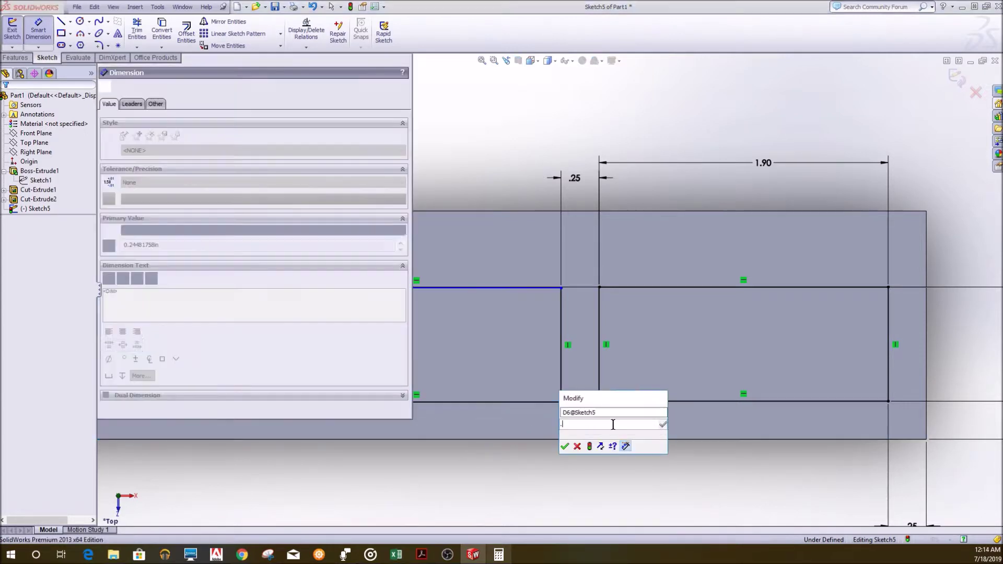
{"action": "type", "text": ".25"}
{"action": "key", "text": "Return"}
{"action": "left_click", "coordinate": [105, 86]}
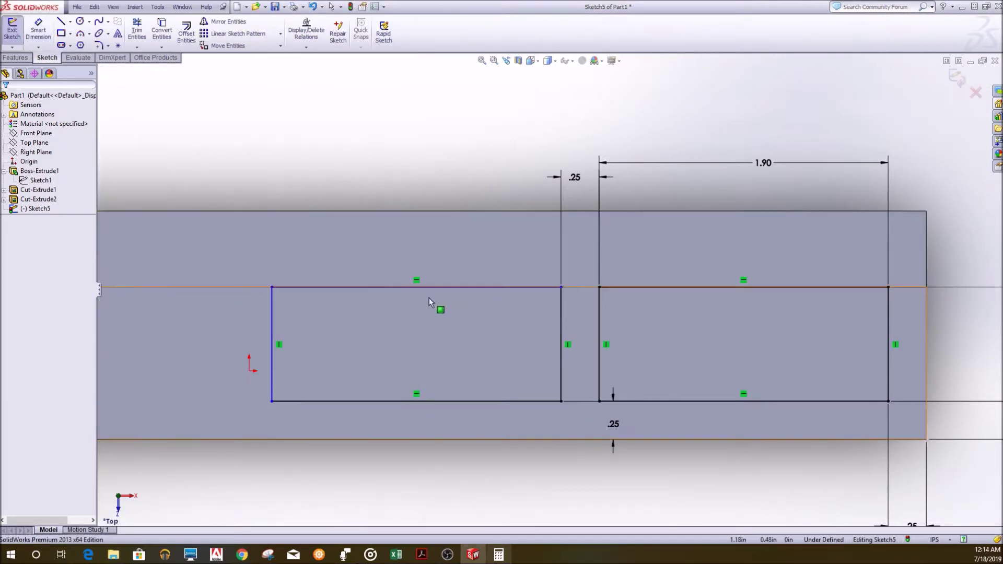
Make the matching top lines and vertical sides of both rectangles equal
{"action": "left_click", "coordinate": [759, 287]}
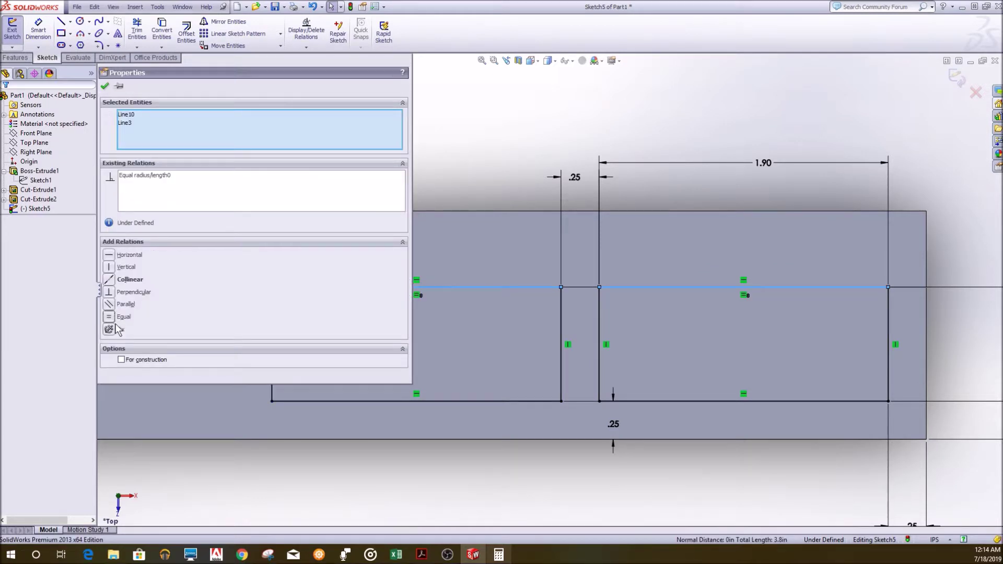
{"action": "key", "text": "Escape"}
{"action": "left_click", "coordinate": [560, 331]}
{"action": "left_click", "coordinate": [888, 331], "text": "ctrl"}
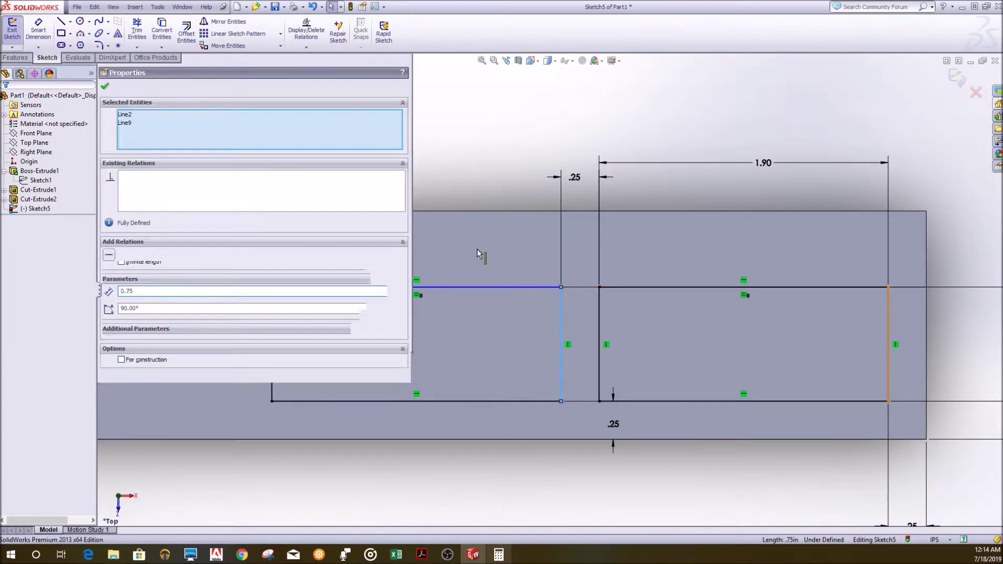
{"action": "left_click", "coordinate": [108, 317]}
{"action": "key", "text": "Escape"}
{"action": "scroll", "coordinate": [332, 308], "scroll_direction": "up", "scroll_amount": 2}
{"action": "scroll", "coordinate": [466, 318], "scroll_direction": "up", "scroll_amount": 2}
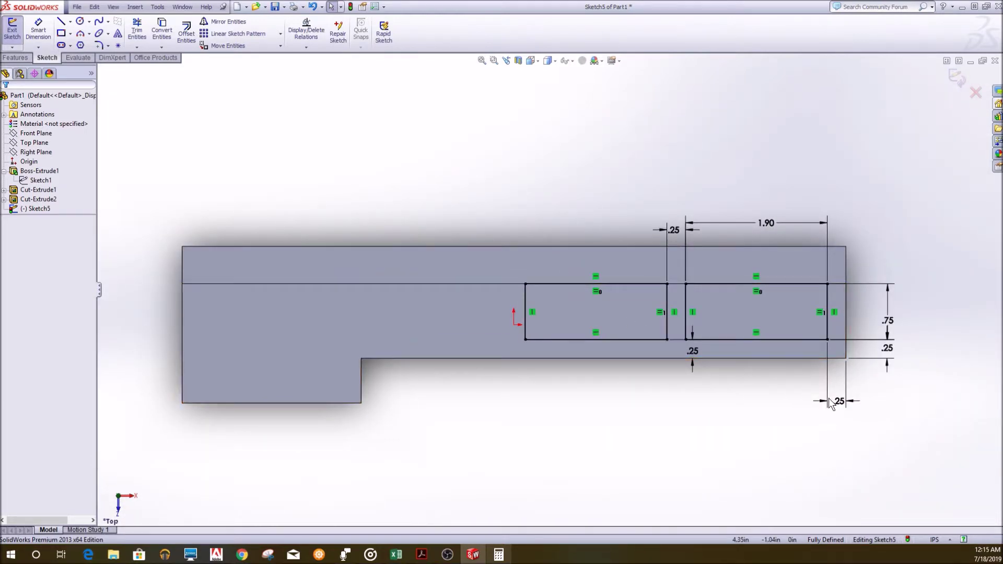
Start an Extruded Cut from the sketch with the Offset From Surface end condition
{"action": "middle_click_drag", "start_coordinate": [867, 436], "coordinate": [815, 366]}
{"action": "left_click", "coordinate": [15, 58]}
{"action": "left_click", "coordinate": [148, 34]}
{"action": "middle_click_drag", "start_coordinate": [487, 352], "coordinate": [536, 268]}
{"action": "left_click", "coordinate": [158, 147]}
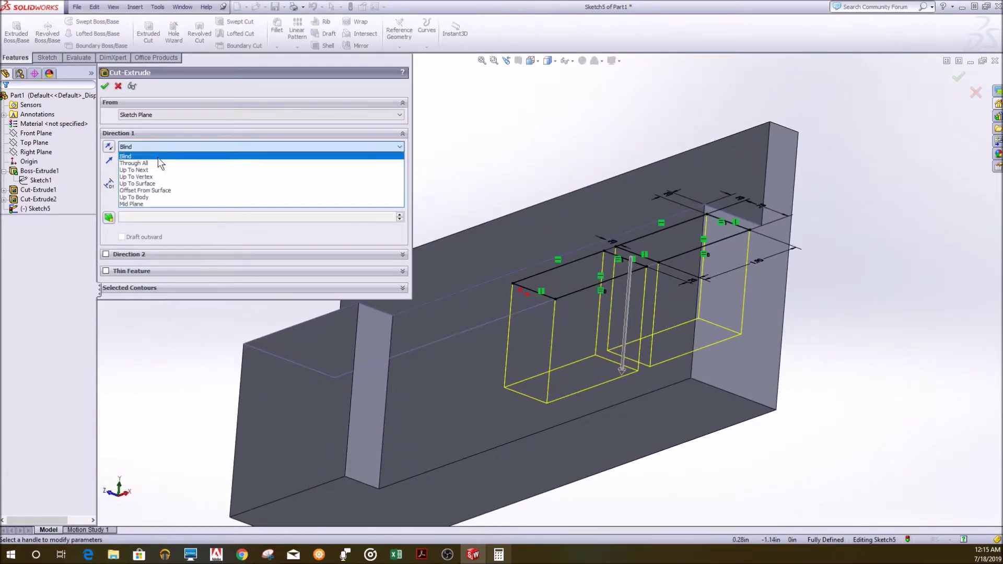
{"action": "left_click", "coordinate": [153, 192]}
Offset the cut 0.25 in from the bottom face and accept the two pockets
{"action": "middle_click_drag", "start_coordinate": [672, 366], "coordinate": [678, 456]}
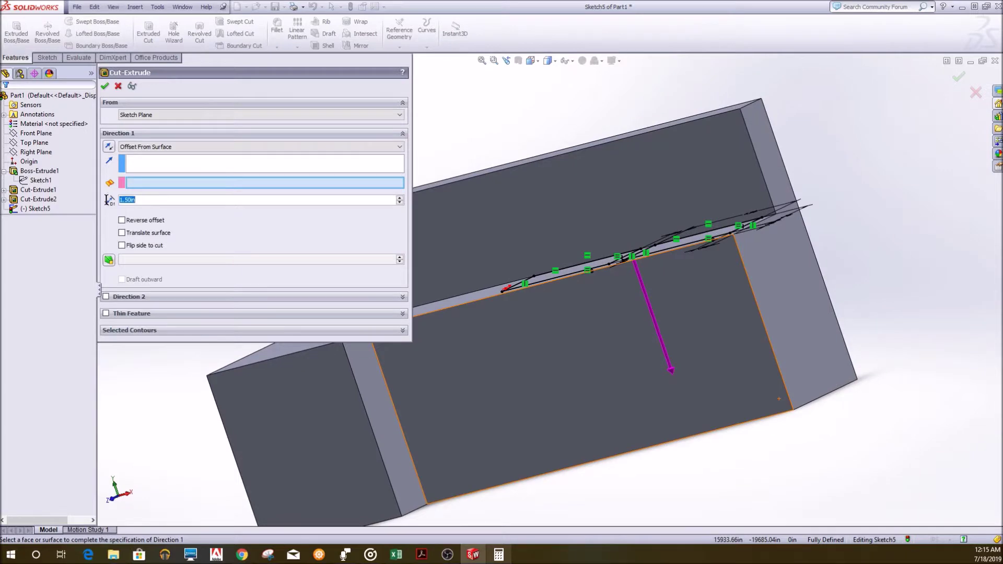
{"action": "type", "text": "0.25"}
{"action": "middle_click_drag", "start_coordinate": [759, 327], "coordinate": [603, 291]}
{"action": "left_click", "coordinate": [603, 290]}
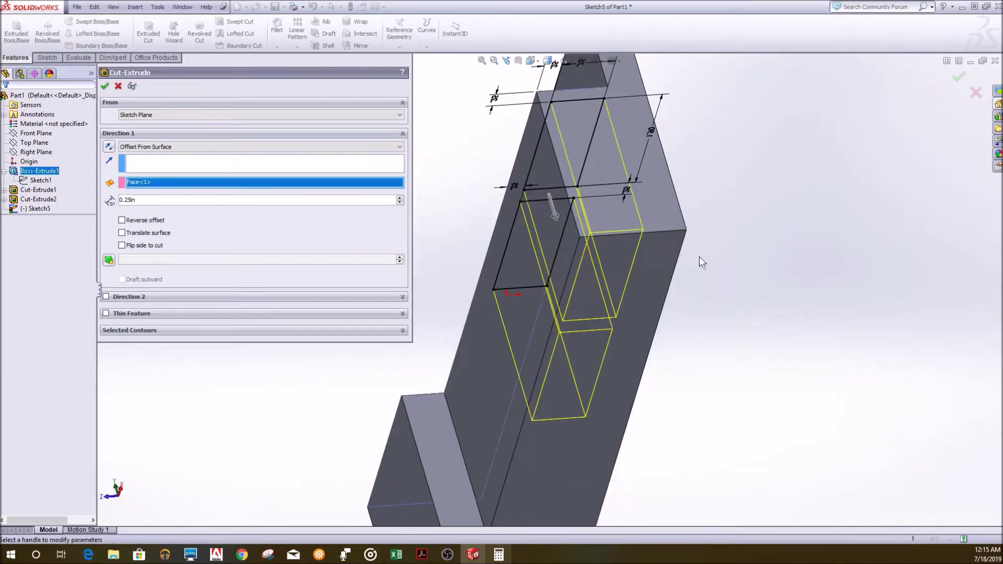
{"action": "middle_click_drag", "start_coordinate": [699, 256], "coordinate": [528, 302]}
{"action": "mouse_move", "coordinate": [632, 305]}
{"action": "middle_mouse_down"}
{"action": "mouse_move", "coordinate": [626, 327]}
{"action": "mouse_move", "coordinate": [661, 138]}
{"action": "middle_mouse_up"}
{"action": "key", "text": "Return"}
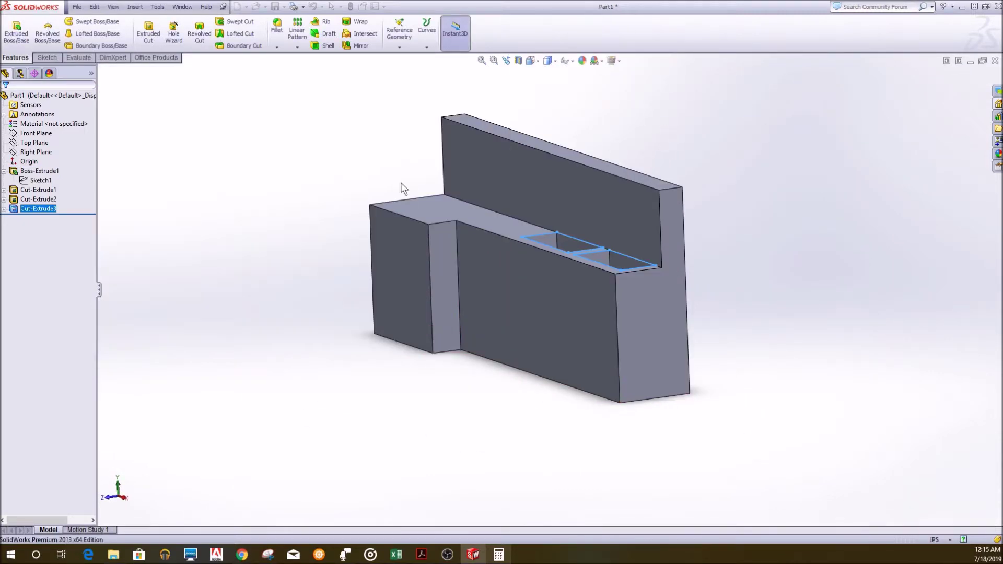
{"action": "left_click", "coordinate": [477, 394]}
{"action": "middle_click_drag", "start_coordinate": [477, 394], "coordinate": [418, 291]}
{"action": "left_click", "coordinate": [77, 7]}
{"action": "left_click", "coordinate": [280, 177]}
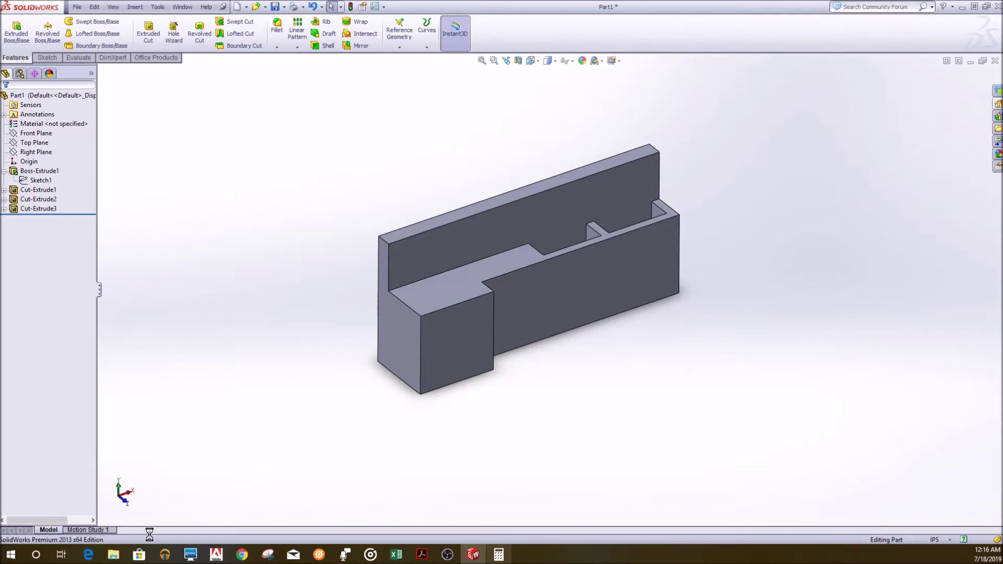
Save the part as Remote Control Holder.SLDPRT in the Remote Control Holder folder
{"action": "left_click", "coordinate": [517, 153]}
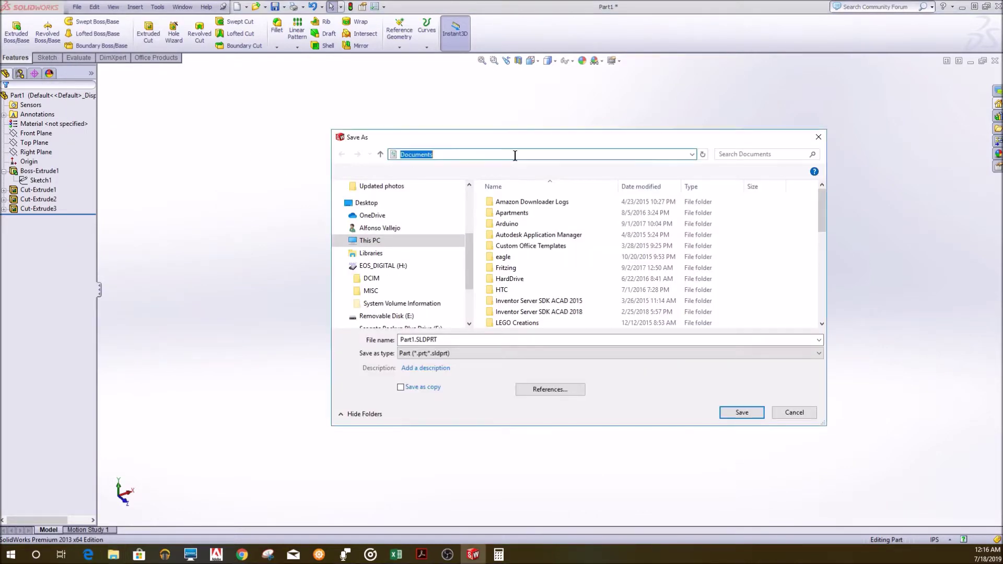
{"action": "double_click", "coordinate": [414, 340]}
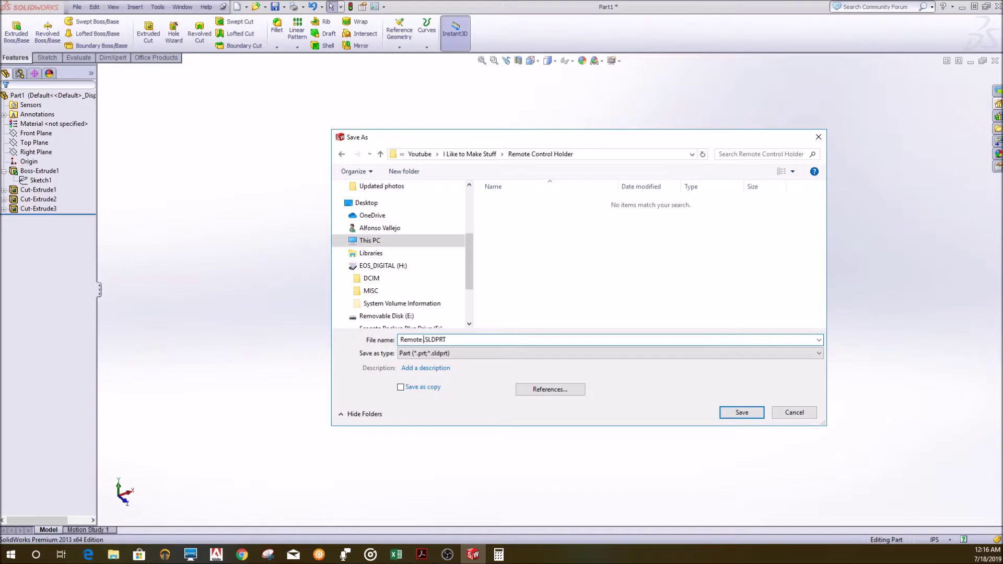
{"action": "left_click", "coordinate": [742, 414]}
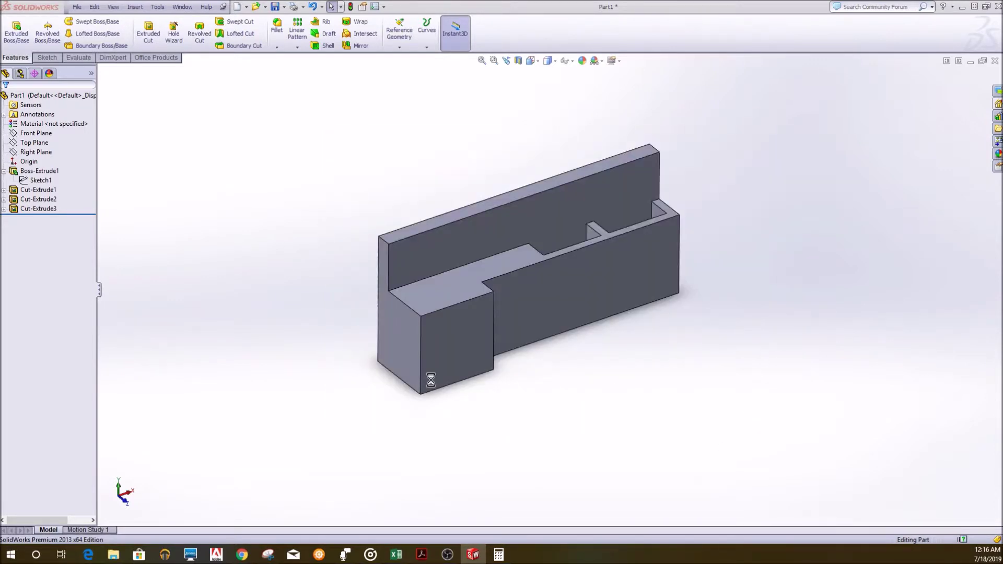
{"action": "mouse_move", "coordinate": [431, 381]}
{"action": "middle_mouse_down"}
{"action": "mouse_move", "coordinate": [650, 497]}
{"action": "mouse_move", "coordinate": [554, 474]}
{"action": "mouse_move", "coordinate": [687, 382]}
{"action": "middle_mouse_up"}
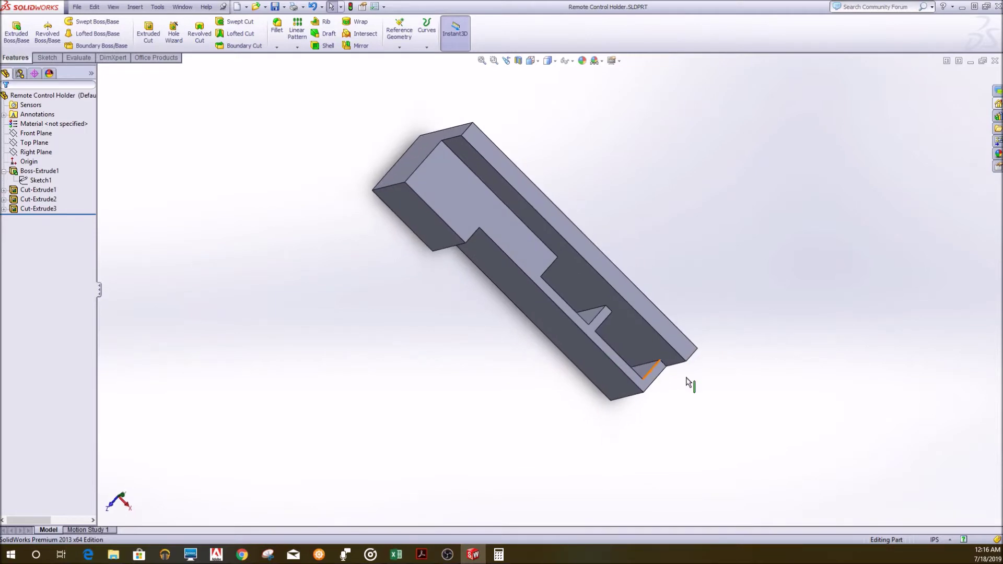
{"action": "mouse_move", "coordinate": [688, 383]}
{"action": "middle_mouse_down"}
{"action": "mouse_move", "coordinate": [860, 307]}
{"action": "mouse_move", "coordinate": [497, 291]}
{"action": "middle_mouse_up"}
Sketch a rectangle on the top face, left of the existing pockets, in Top view
{"action": "left_click", "coordinate": [47, 58]}
{"action": "left_click", "coordinate": [449, 249]}
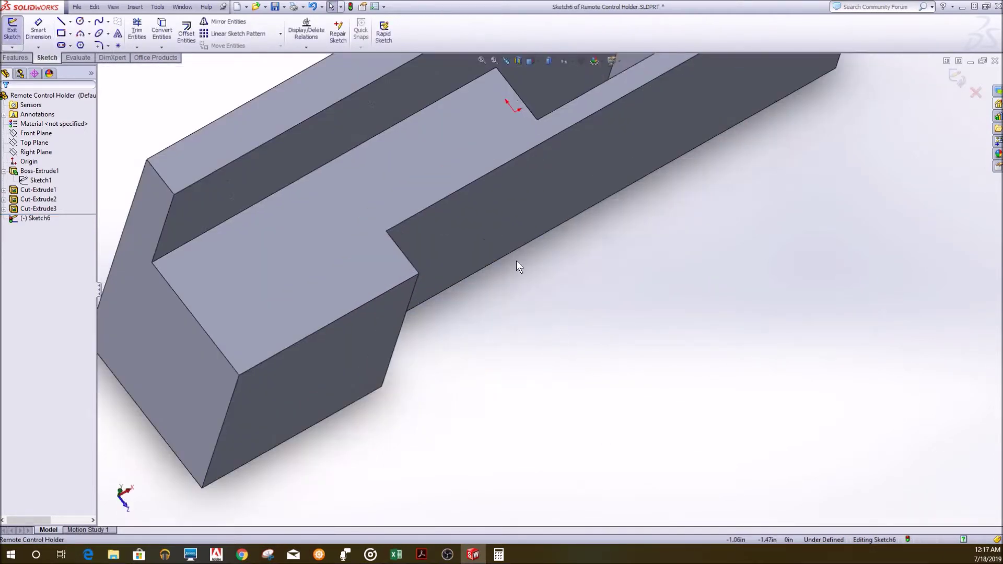
{"action": "key", "text": "space"}
{"action": "left_click", "coordinate": [544, 233]}
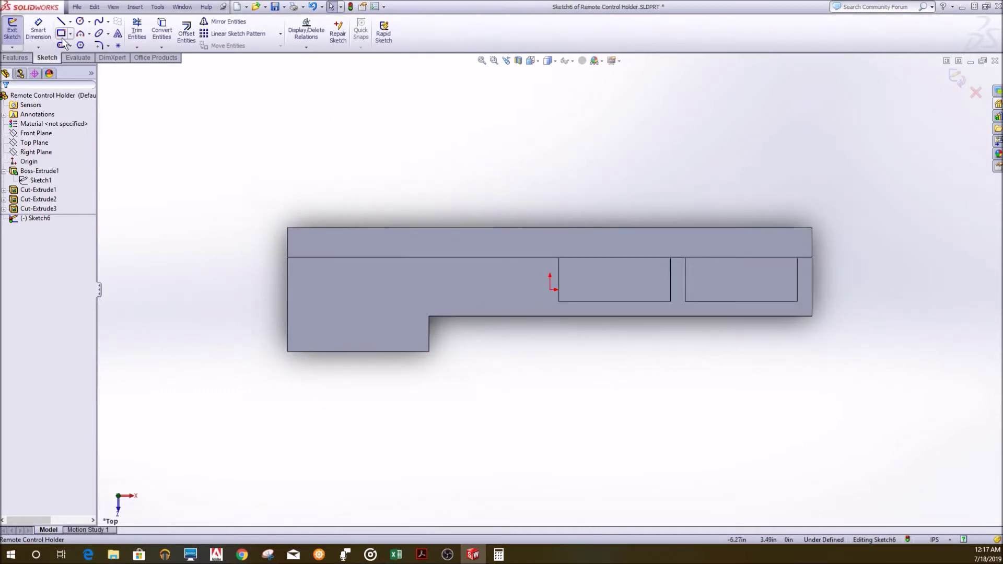
{"action": "left_click", "coordinate": [61, 33]}
{"action": "left_click_drag", "start_coordinate": [533, 301], "coordinate": [441, 257]}
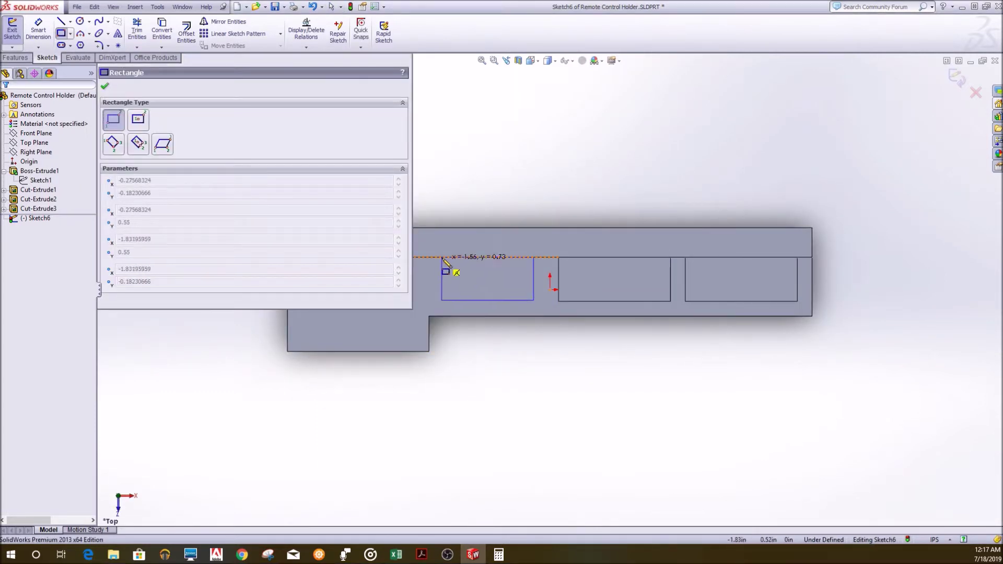
Dimension a .25 wall to the first pocket and .25 above the bottom edge
{"action": "left_click", "coordinate": [534, 278]}
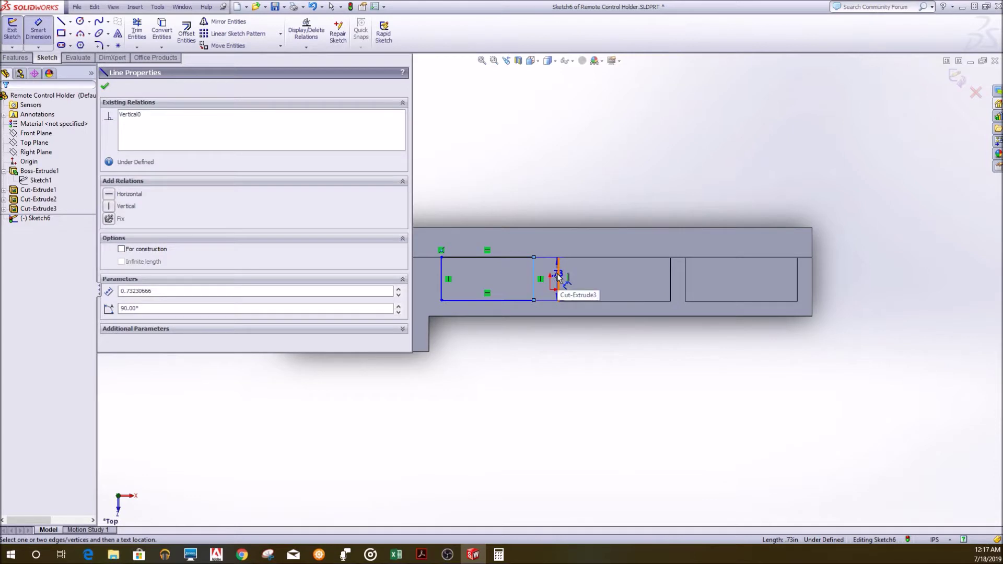
{"action": "left_click", "coordinate": [614, 223]}
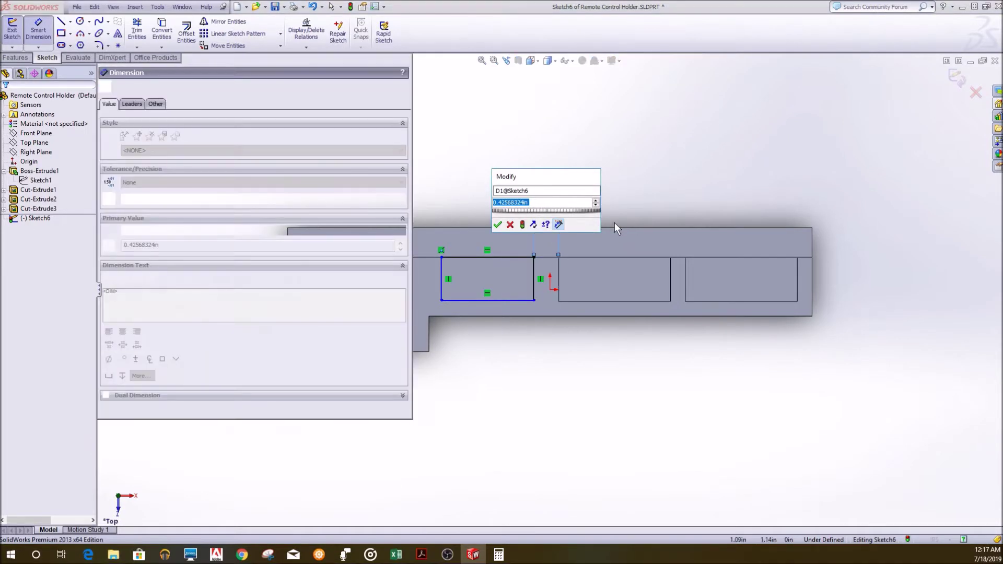
{"action": "type", "text": "0.25"}
{"action": "key", "text": "Return"}
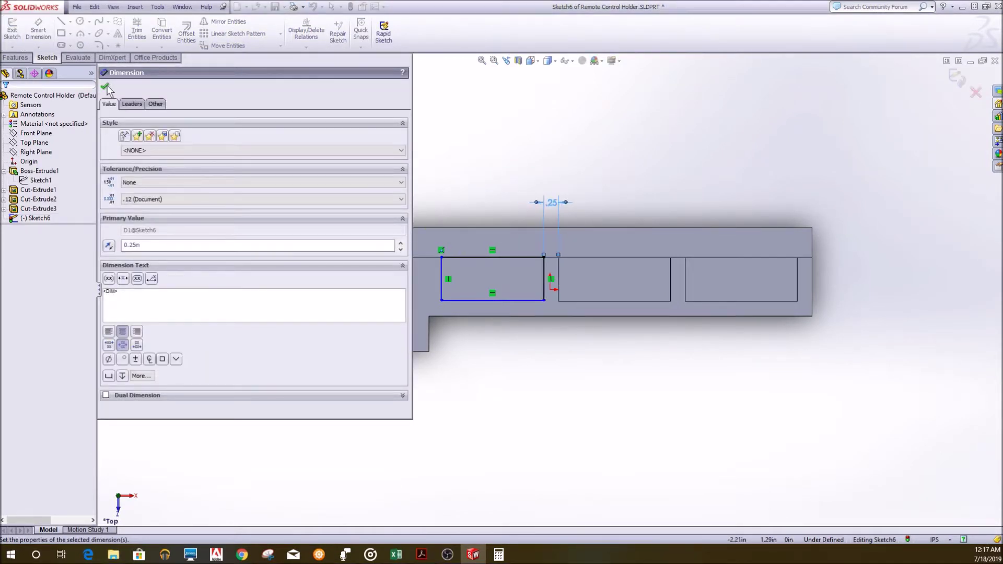
{"action": "key", "text": "Escape"}
{"action": "left_click", "coordinate": [38, 29]}
{"action": "left_click", "coordinate": [503, 317]}
{"action": "left_click", "coordinate": [847, 314]}
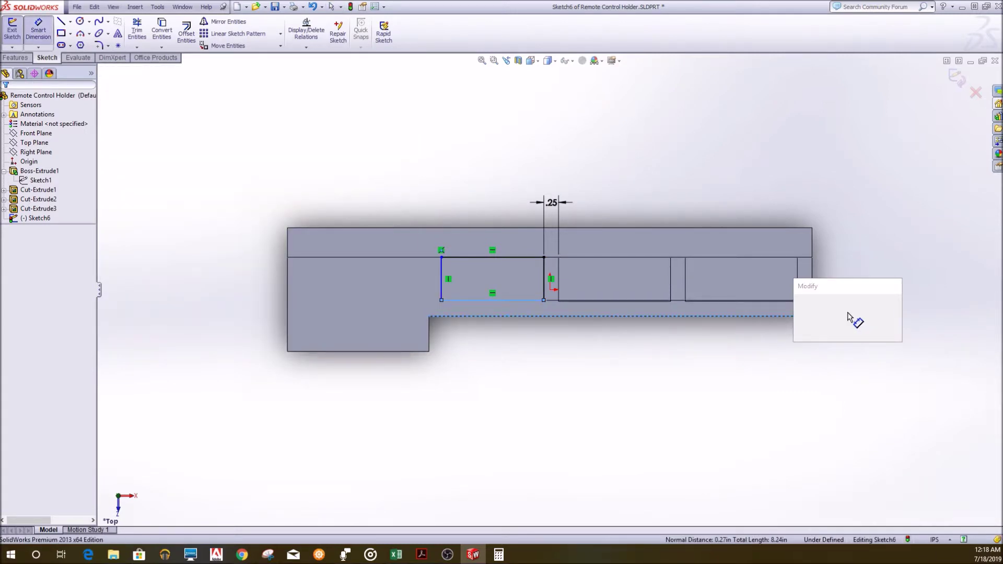
{"action": "type", "text": "0.25"}
{"action": "key", "text": "Return"}
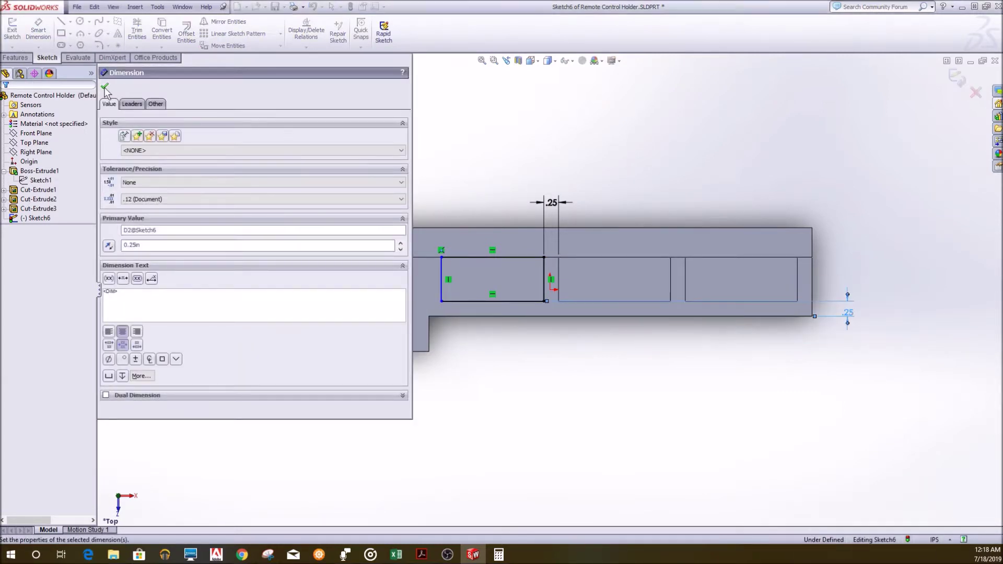
{"action": "left_click", "coordinate": [105, 88]}
Dimension the new rectangle's length to 1.95
{"action": "scroll", "coordinate": [519, 349], "scroll_direction": "up", "scroll_amount": 3}
{"action": "scroll", "coordinate": [477, 282], "scroll_direction": "down", "scroll_amount": 5}
{"action": "left_click", "coordinate": [551, 243]}
{"action": "left_click", "coordinate": [568, 164]}
{"action": "left_click", "coordinate": [566, 162]}
{"action": "key", "text": "Return"}
{"action": "left_click", "coordinate": [107, 88]}
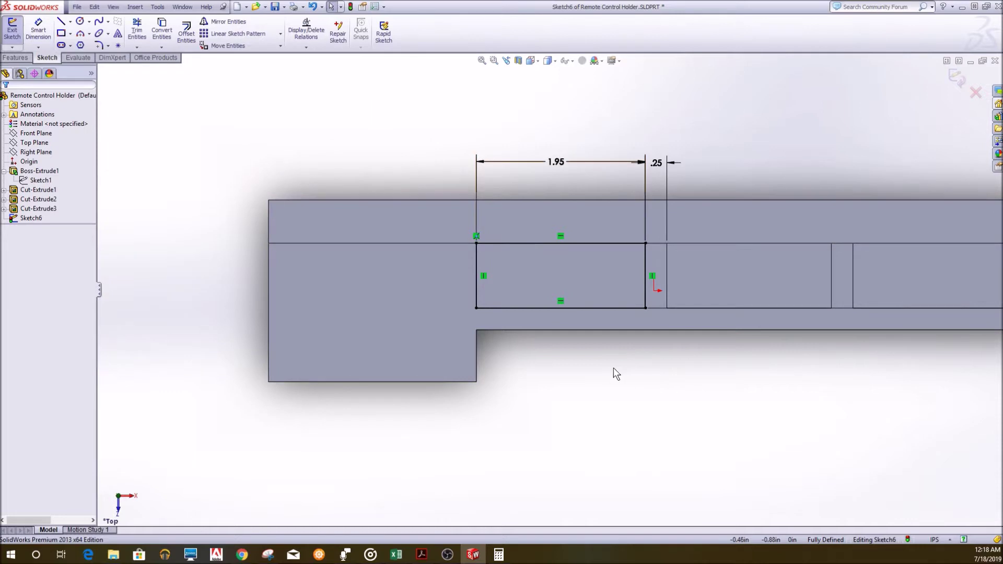
Extruded Cut the rectangle with Offset From Surface to the bottom face
{"action": "middle_click_drag", "start_coordinate": [613, 368], "coordinate": [169, 90]}
{"action": "left_click", "coordinate": [16, 57]}
{"action": "left_click", "coordinate": [155, 38]}
{"action": "mouse_move", "coordinate": [691, 327]}
{"action": "middle_mouse_down"}
{"action": "mouse_move", "coordinate": [731, 397]}
{"action": "mouse_move", "coordinate": [687, 248]}
{"action": "mouse_move", "coordinate": [531, 281]}
{"action": "middle_mouse_up"}
{"action": "left_click", "coordinate": [258, 146]}
{"action": "left_click", "coordinate": [156, 194]}
{"action": "left_click", "coordinate": [741, 407]}
{"action": "key", "text": "Return"}
{"action": "scroll", "coordinate": [530, 281], "scroll_direction": "up", "scroll_amount": 5}
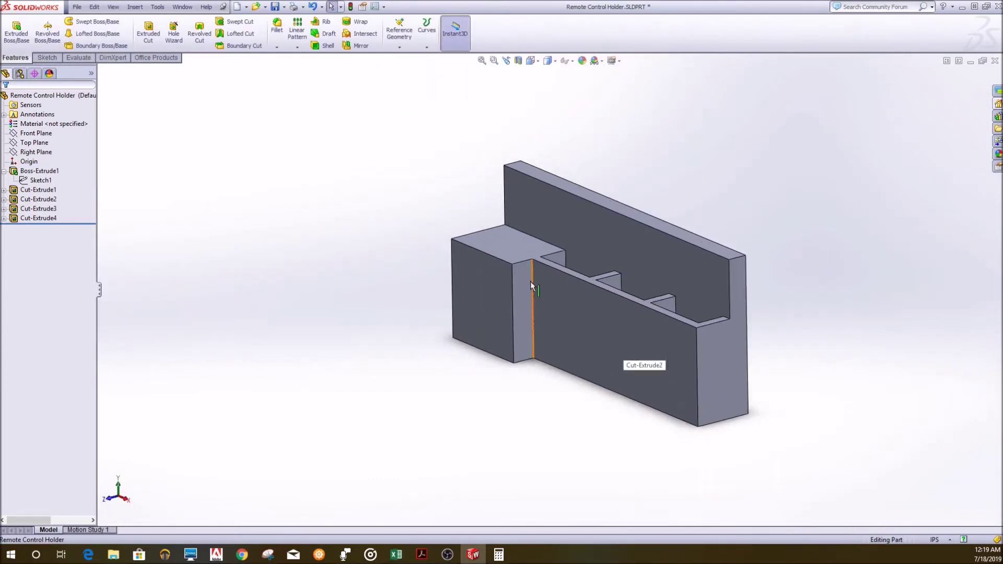
Sketch a rectangle on the pocket floor for a fourth pocket
{"action": "scroll", "coordinate": [544, 228], "scroll_direction": "down", "scroll_amount": 3}
{"action": "mouse_move", "coordinate": [545, 227]}
{"action": "middle_mouse_down"}
{"action": "mouse_move", "coordinate": [493, 397]}
{"action": "mouse_move", "coordinate": [638, 457]}
{"action": "mouse_move", "coordinate": [547, 346]}
{"action": "middle_mouse_up"}
{"action": "scroll", "coordinate": [546, 347], "scroll_direction": "up", "scroll_amount": 3}
{"action": "left_click", "coordinate": [492, 295]}
{"action": "left_click", "coordinate": [47, 58]}
{"action": "middle_click_drag", "start_coordinate": [459, 304], "coordinate": [631, 393]}
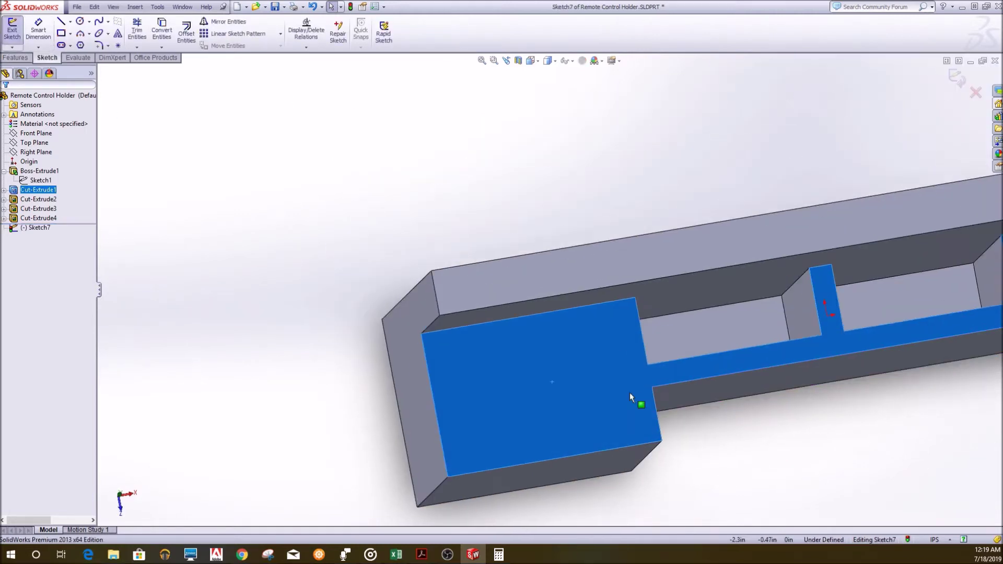
{"action": "left_click", "coordinate": [62, 33]}
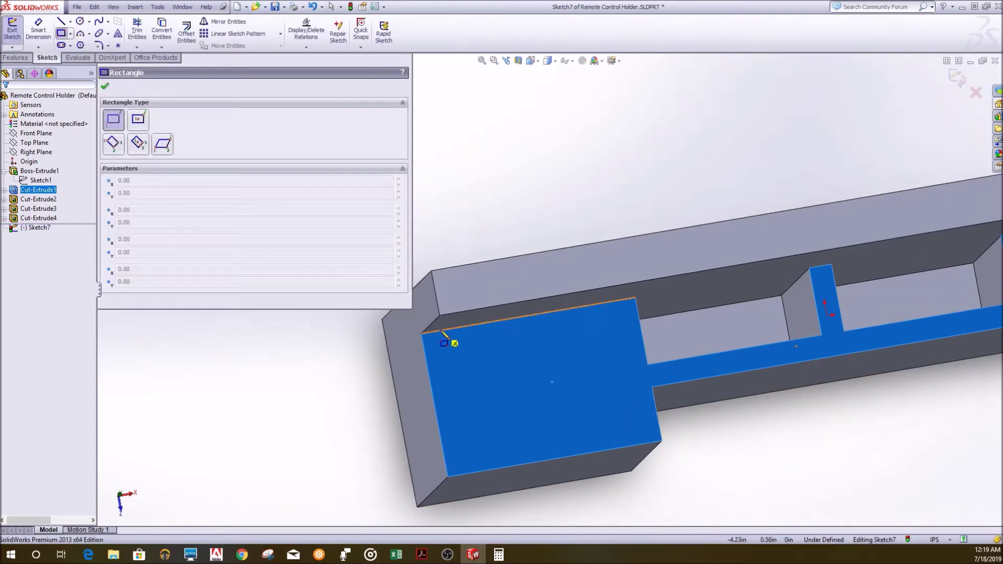
{"action": "left_click", "coordinate": [439, 330]}
{"action": "left_click", "coordinate": [644, 428]}
{"action": "key", "text": "Escape"}
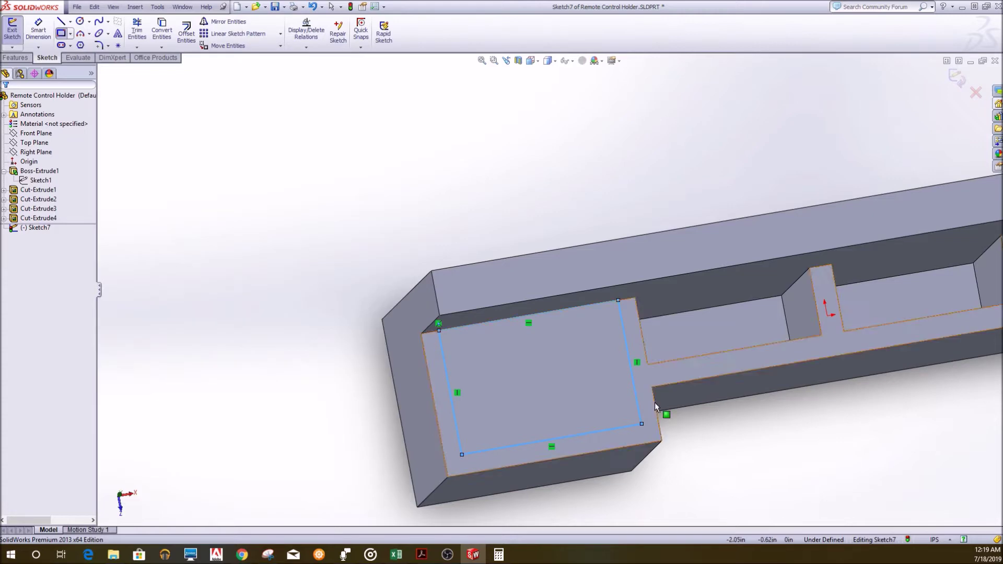
From Top view, dimension the rectangle's gap to the neighbouring wall as 0.25
{"action": "middle_click_drag", "start_coordinate": [470, 313], "coordinate": [314, 209]}
{"action": "key", "text": "space"}
{"action": "left_click", "coordinate": [512, 277]}
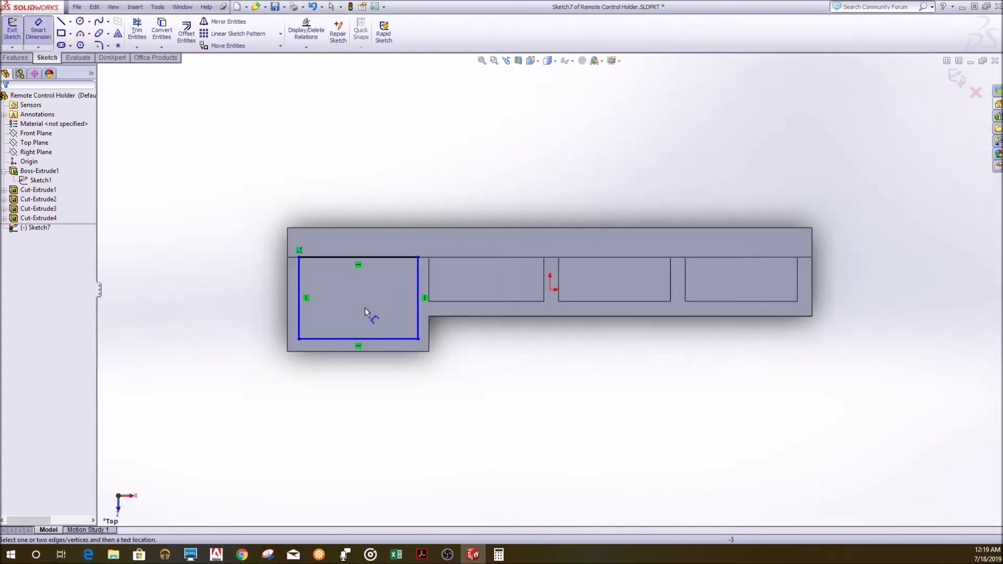
{"action": "left_click", "coordinate": [556, 257]}
{"action": "left_click", "coordinate": [598, 152]}
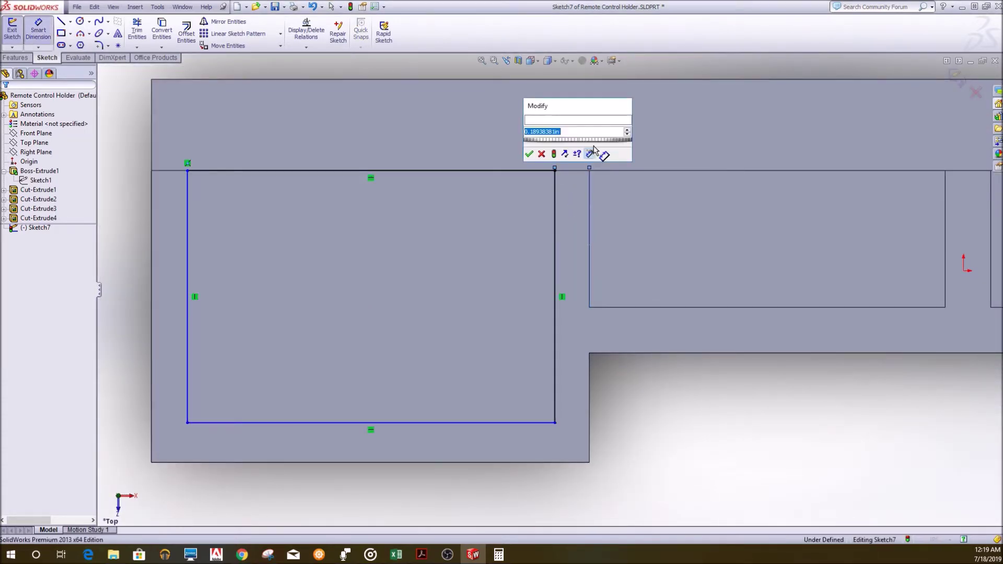
{"action": "key", "text": "Return"}
Set the rectangle width to 1.90 and its bottom-edge offset to 0.25
{"action": "scroll", "coordinate": [510, 323], "scroll_direction": "up", "scroll_amount": 3}
{"action": "scroll", "coordinate": [497, 352], "scroll_direction": "down", "scroll_amount": 2}
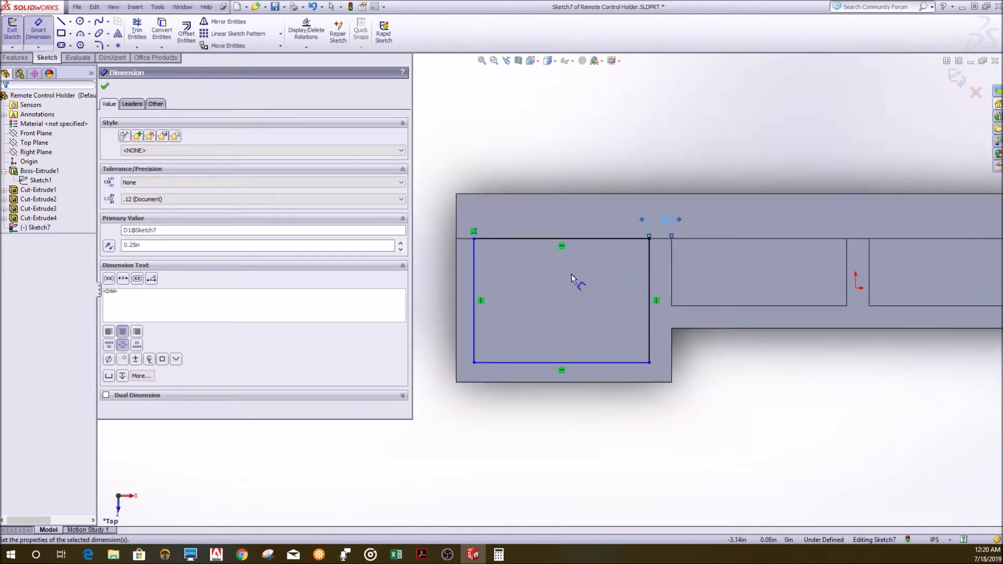
{"action": "left_click", "coordinate": [563, 239]}
{"action": "left_click", "coordinate": [563, 155]}
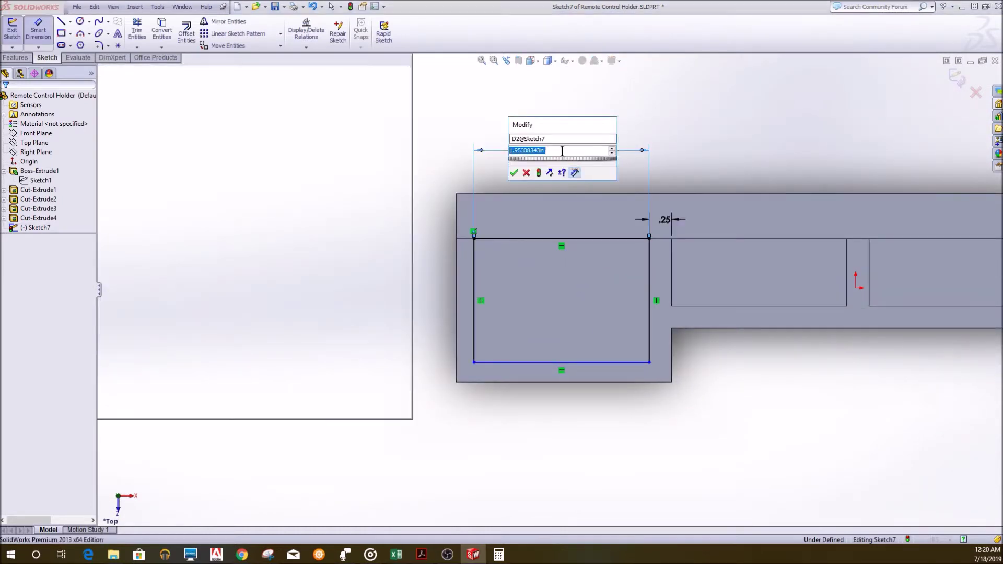
{"action": "key", "text": "Return"}
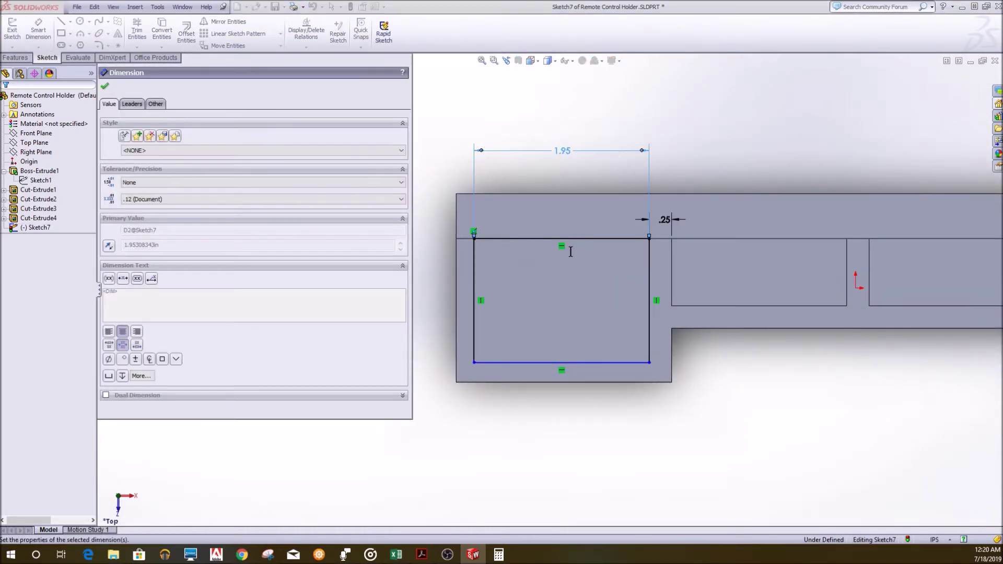
{"action": "left_click", "coordinate": [825, 376]}
{"action": "type", "text": ".25"}
{"action": "key", "text": "Return"}
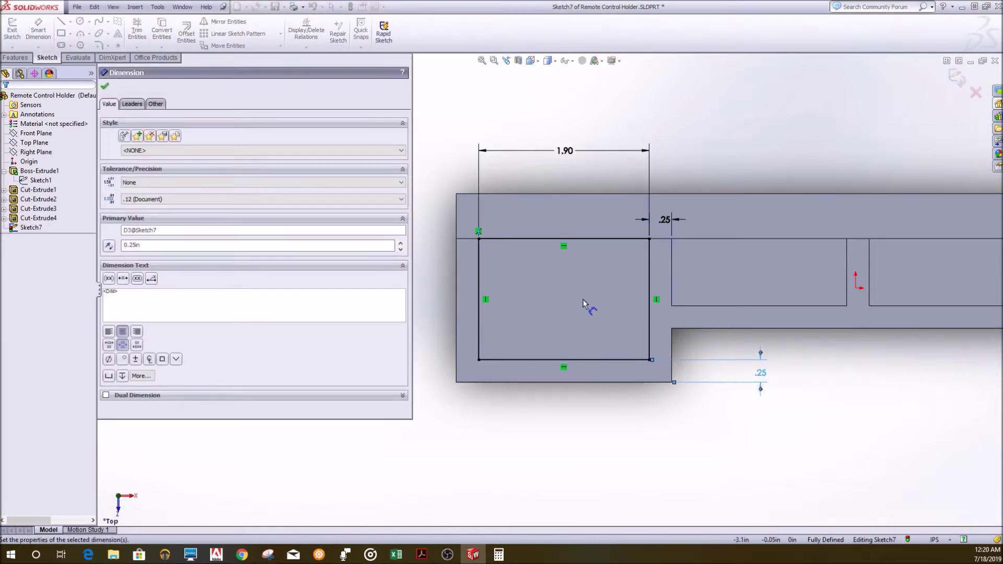
{"action": "key", "text": "Escape"}
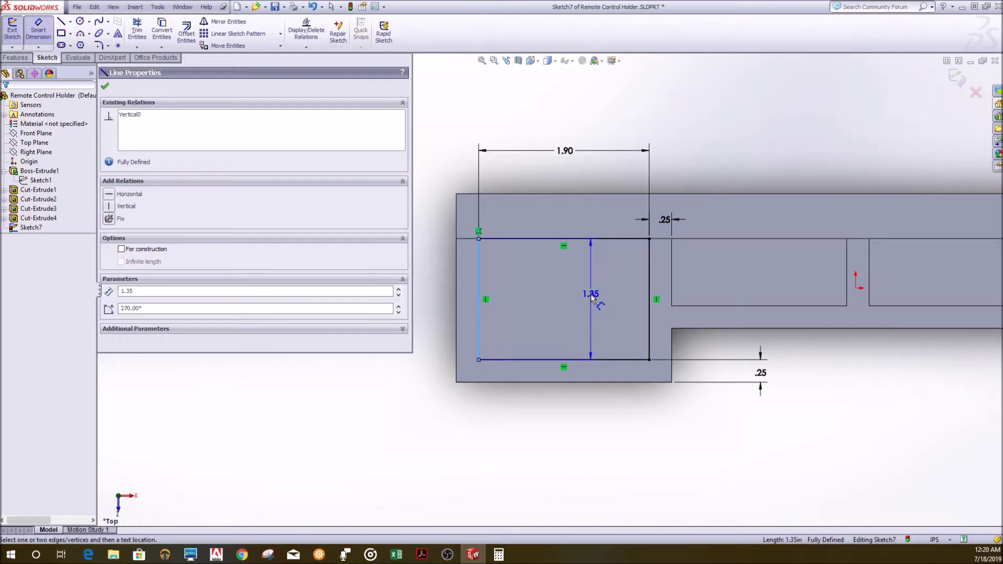
{"action": "key", "text": "Escape"}
{"action": "mouse_move", "coordinate": [606, 328]}
{"action": "middle_mouse_down"}
{"action": "mouse_move", "coordinate": [609, 355]}
{"action": "mouse_move", "coordinate": [648, 356]}
{"action": "middle_mouse_up"}
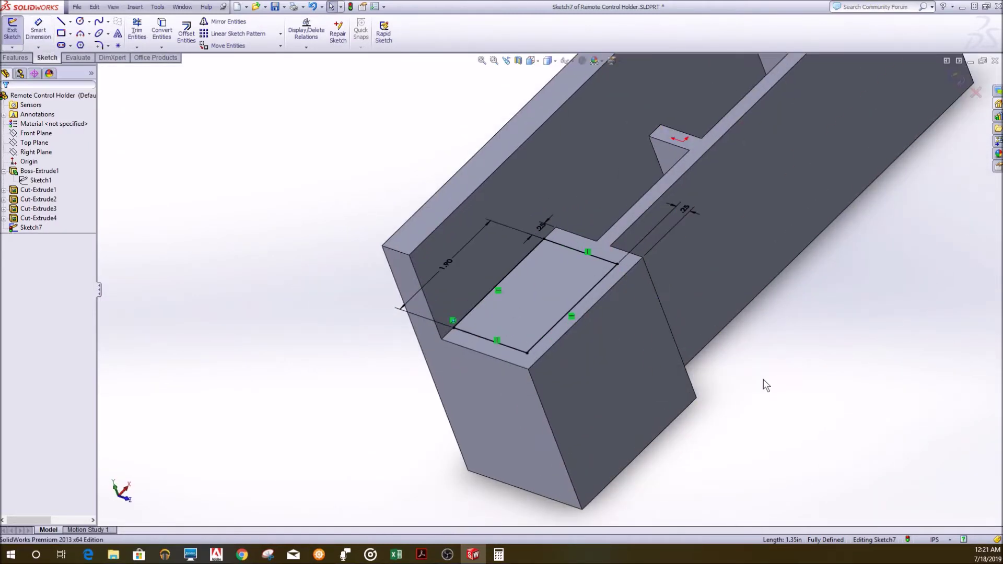
{"action": "middle_click_drag", "start_coordinate": [761, 374], "coordinate": [768, 381]}
{"action": "left_click", "coordinate": [15, 57]}
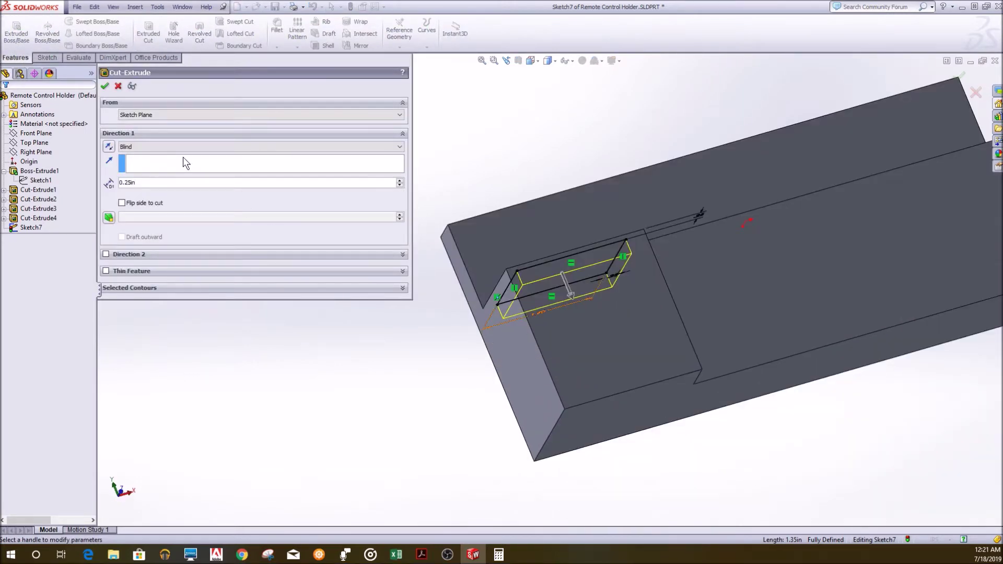
Extrude-cut the pocket sketch, stopping at an Offset From Surface of 0.25 in from the chosen face
{"action": "left_click", "coordinate": [258, 146]}
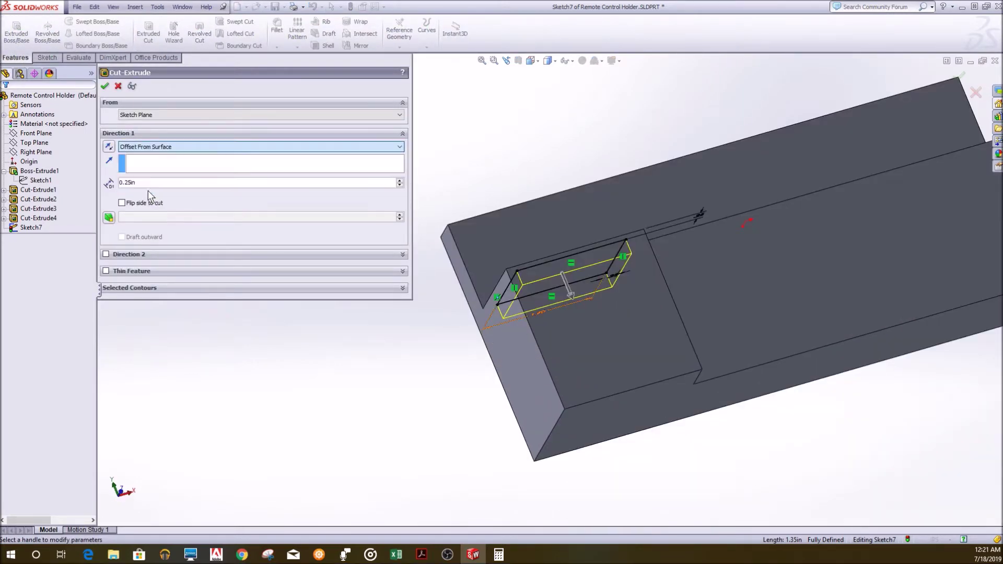
{"action": "left_click", "coordinate": [157, 193]}
{"action": "left_click", "coordinate": [619, 428]}
{"action": "key", "text": "Return"}
{"action": "mouse_move", "coordinate": [727, 443]}
{"action": "middle_mouse_down"}
{"action": "mouse_move", "coordinate": [800, 448]}
{"action": "mouse_move", "coordinate": [656, 424]}
{"action": "mouse_move", "coordinate": [611, 404]}
{"action": "middle_mouse_up"}
{"action": "scroll", "coordinate": [649, 298], "scroll_direction": "down", "scroll_amount": 3}
{"action": "scroll", "coordinate": [538, 112], "scroll_direction": "up", "scroll_amount": 3}
Save the part as Remote Control Holder
{"action": "left_click", "coordinate": [77, 7]}
{"action": "left_click", "coordinate": [102, 94]}
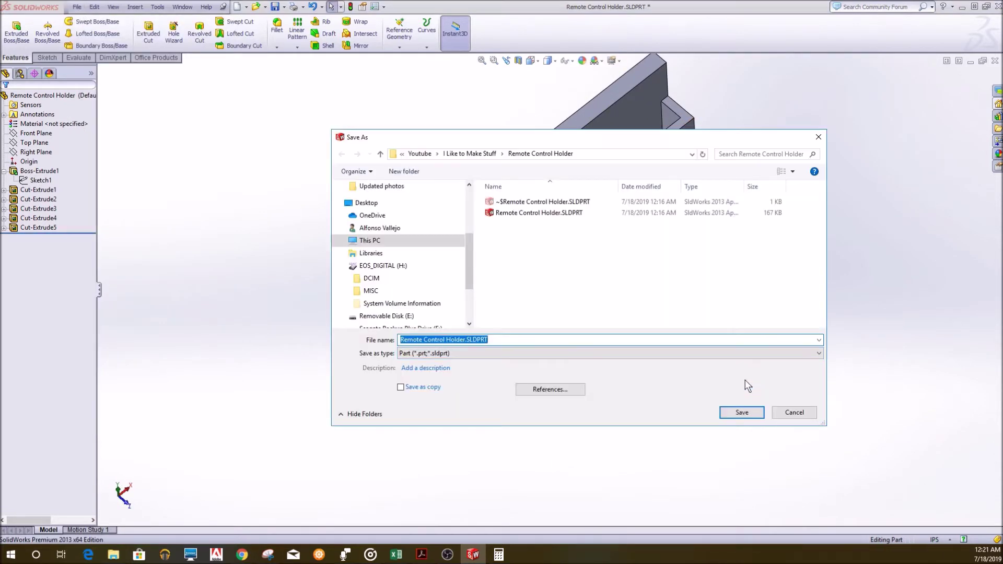
{"action": "left_click", "coordinate": [739, 414]}
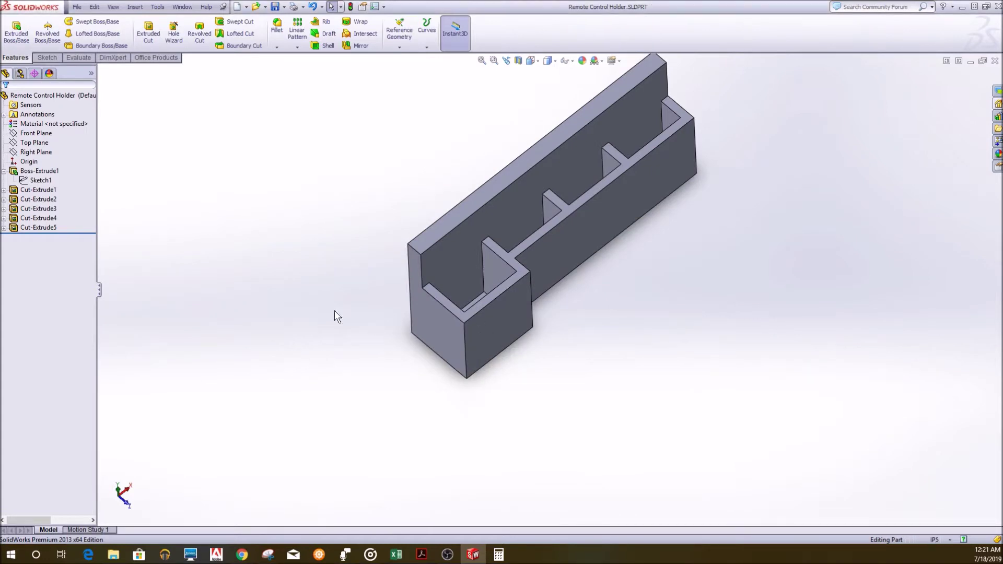
{"action": "mouse_move", "coordinate": [500, 291]}
{"action": "middle_mouse_down"}
{"action": "mouse_move", "coordinate": [425, 95]}
{"action": "mouse_move", "coordinate": [470, 324]}
{"action": "middle_mouse_up"}
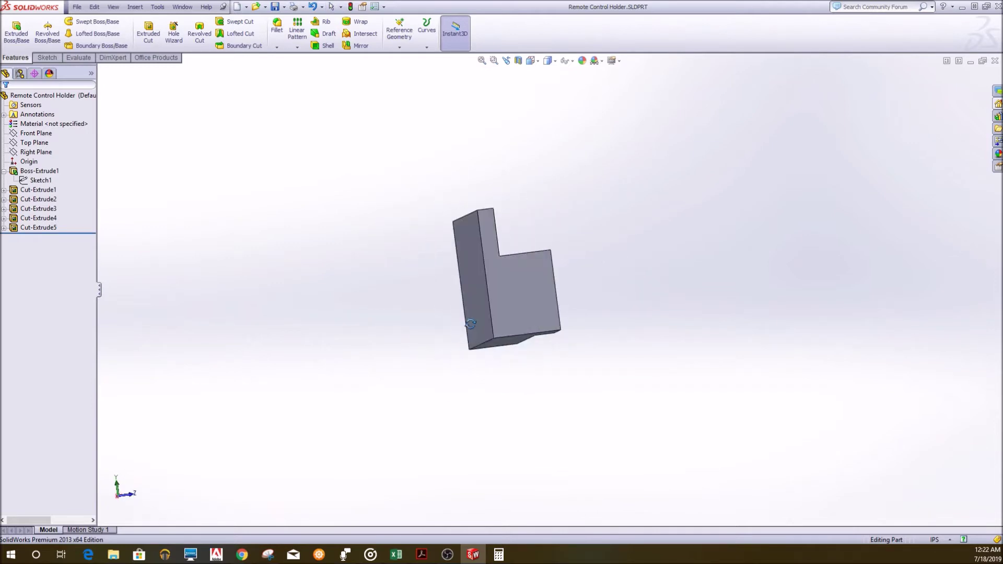
{"action": "mouse_move", "coordinate": [470, 324]}
{"action": "middle_mouse_down"}
{"action": "mouse_move", "coordinate": [396, 363]}
{"action": "mouse_move", "coordinate": [415, 291]}
{"action": "mouse_move", "coordinate": [492, 441]}
{"action": "mouse_move", "coordinate": [468, 280]}
{"action": "middle_mouse_up"}
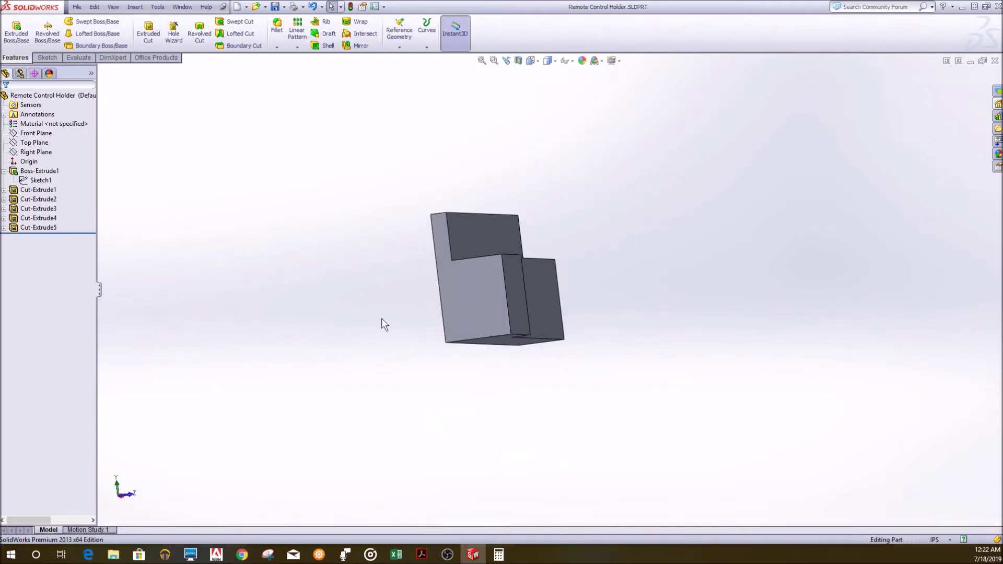
{"action": "middle_click_drag", "start_coordinate": [381, 318], "coordinate": [582, 391]}
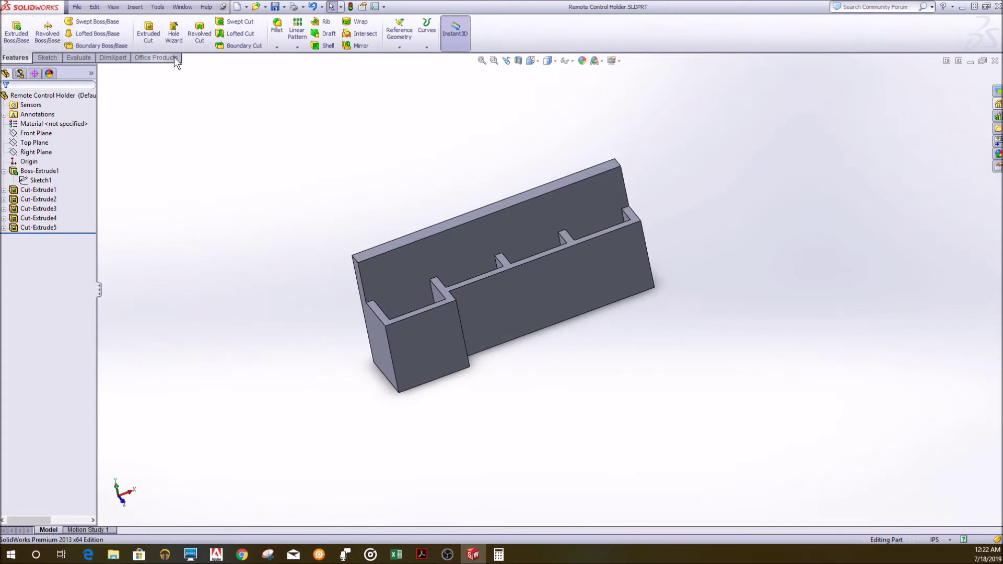
{"action": "left_click", "coordinate": [278, 46]}
Fillet two outer corner edges with a 0.50 in radius
{"action": "mouse_move", "coordinate": [336, 220]}
{"action": "middle_mouse_down"}
{"action": "mouse_move", "coordinate": [504, 309]}
{"action": "mouse_move", "coordinate": [90, 186]}
{"action": "middle_mouse_up"}
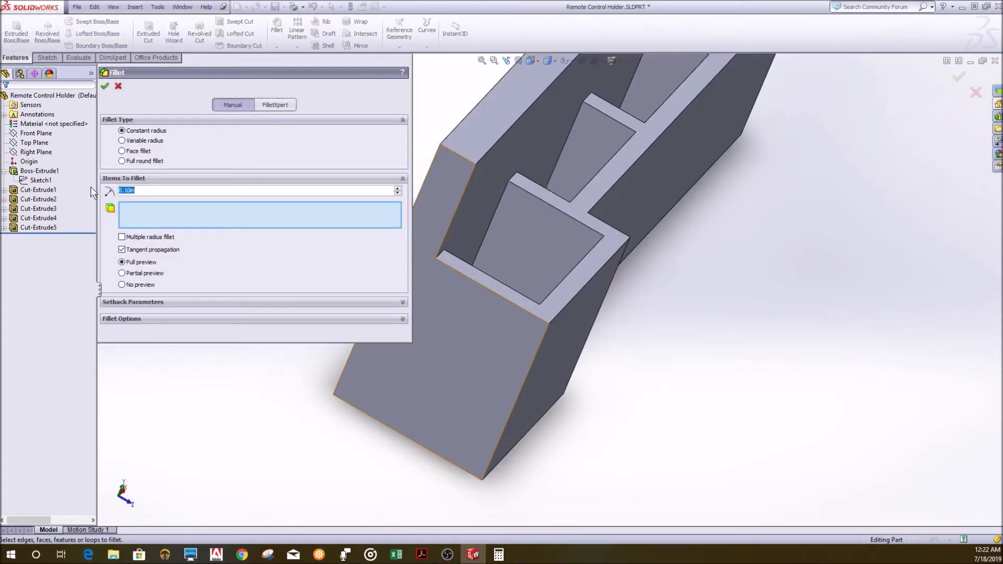
{"action": "left_click", "coordinate": [535, 361]}
{"action": "mouse_move", "coordinate": [653, 359]}
{"action": "middle_mouse_down"}
{"action": "mouse_move", "coordinate": [672, 313]}
{"action": "mouse_move", "coordinate": [635, 379]}
{"action": "mouse_move", "coordinate": [564, 427]}
{"action": "middle_mouse_up"}
{"action": "left_click", "coordinate": [672, 313]}
{"action": "key", "text": "Return"}
{"action": "mouse_move", "coordinate": [678, 413]}
{"action": "middle_mouse_down"}
{"action": "mouse_move", "coordinate": [597, 280]}
{"action": "mouse_move", "coordinate": [595, 512]}
{"action": "mouse_move", "coordinate": [723, 478]}
{"action": "mouse_move", "coordinate": [731, 459]}
{"action": "middle_mouse_up"}
Add a second 0.50 in fillet on more corner edges
{"action": "left_click", "coordinate": [276, 26]}
{"action": "mouse_move", "coordinate": [652, 397]}
{"action": "middle_mouse_down"}
{"action": "mouse_move", "coordinate": [622, 438]}
{"action": "mouse_move", "coordinate": [648, 416]}
{"action": "mouse_move", "coordinate": [600, 320]}
{"action": "middle_mouse_up"}
{"action": "left_click", "coordinate": [104, 87]}
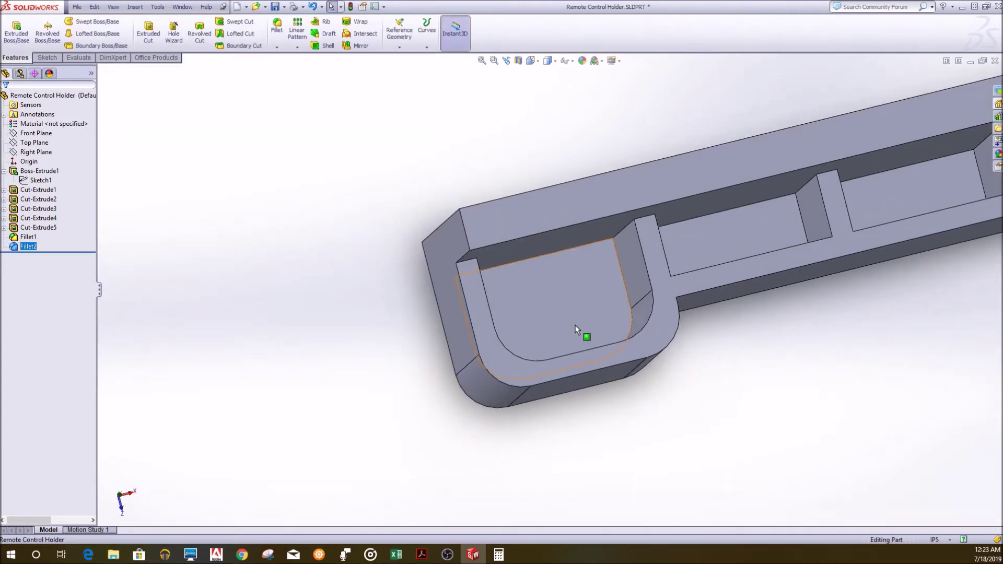
{"action": "middle_click_drag", "start_coordinate": [509, 295], "coordinate": [516, 337]}
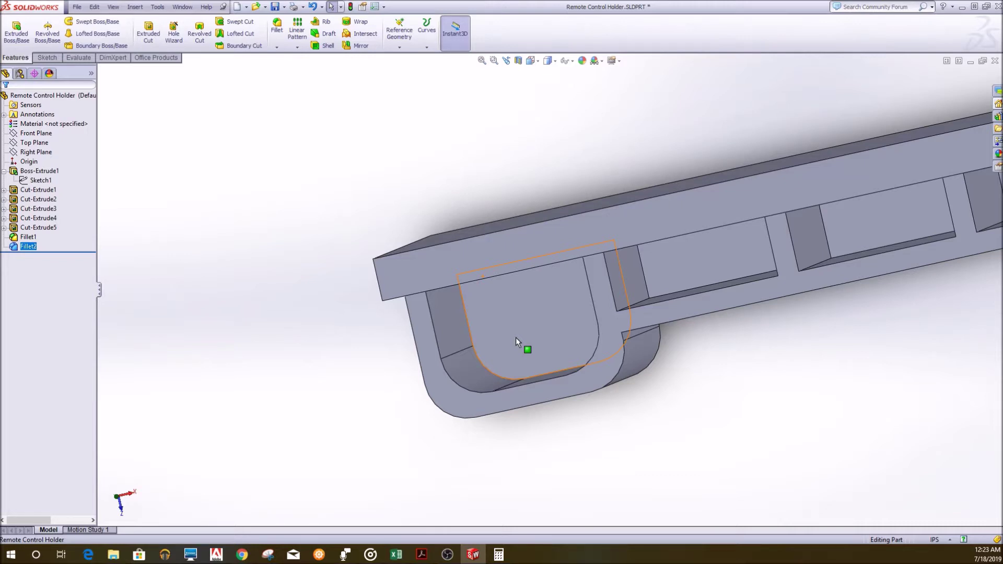
{"action": "mouse_move", "coordinate": [496, 441]}
{"action": "middle_mouse_down"}
{"action": "mouse_move", "coordinate": [530, 449]}
{"action": "mouse_move", "coordinate": [647, 419]}
{"action": "mouse_move", "coordinate": [490, 291]}
{"action": "mouse_move", "coordinate": [454, 339]}
{"action": "middle_mouse_up"}
Add a third 0.50 in fillet on the remaining corners
{"action": "left_click", "coordinate": [277, 26]}
{"action": "left_click", "coordinate": [105, 87]}
{"action": "middle_click_drag", "start_coordinate": [712, 327], "coordinate": [720, 150]}
{"action": "scroll", "coordinate": [705, 253], "scroll_direction": "up", "scroll_amount": 5}
{"action": "mouse_move", "coordinate": [703, 253]}
{"action": "middle_mouse_down"}
{"action": "mouse_move", "coordinate": [598, 353]}
{"action": "mouse_move", "coordinate": [503, 302]}
{"action": "mouse_move", "coordinate": [369, 336]}
{"action": "mouse_move", "coordinate": [382, 500]}
{"action": "mouse_move", "coordinate": [476, 352]}
{"action": "mouse_move", "coordinate": [621, 426]}
{"action": "mouse_move", "coordinate": [599, 233]}
{"action": "mouse_move", "coordinate": [555, 385]}
{"action": "mouse_move", "coordinate": [496, 439]}
{"action": "mouse_move", "coordinate": [378, 187]}
{"action": "mouse_move", "coordinate": [763, 434]}
{"action": "middle_mouse_up"}
{"action": "mouse_move", "coordinate": [425, 284]}
{"action": "middle_mouse_down"}
{"action": "mouse_move", "coordinate": [385, 281]}
{"action": "mouse_move", "coordinate": [459, 258]}
{"action": "mouse_move", "coordinate": [459, 346]}
{"action": "mouse_move", "coordinate": [402, 223]}
{"action": "mouse_move", "coordinate": [458, 229]}
{"action": "mouse_move", "coordinate": [407, 256]}
{"action": "mouse_move", "coordinate": [455, 246]}
{"action": "middle_mouse_up"}
Sketch a rectangle strip along the holder's top face edge
{"action": "left_click", "coordinate": [47, 57]}
{"action": "left_click", "coordinate": [7, 32]}
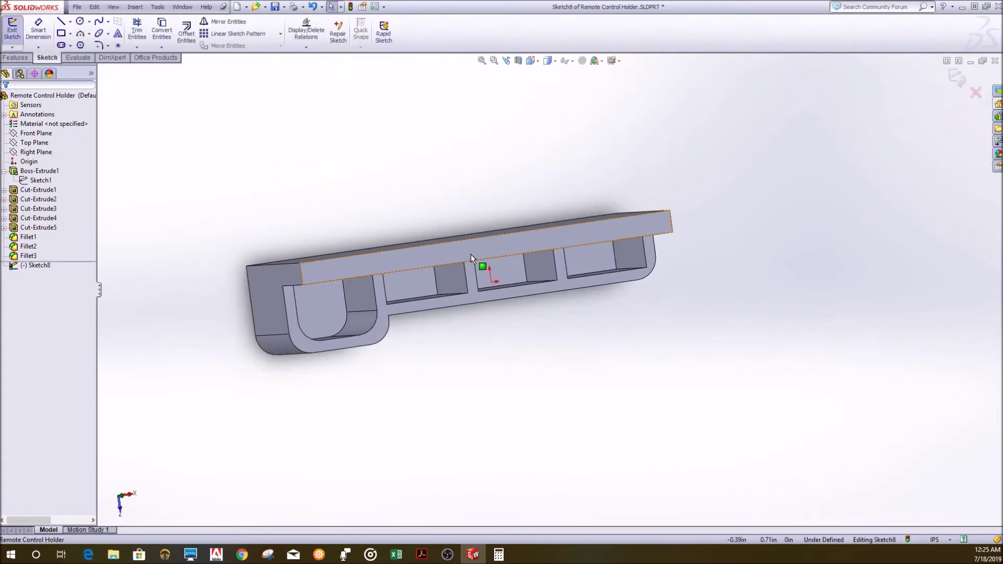
{"action": "left_click", "coordinate": [471, 254]}
{"action": "left_click", "coordinate": [66, 33]}
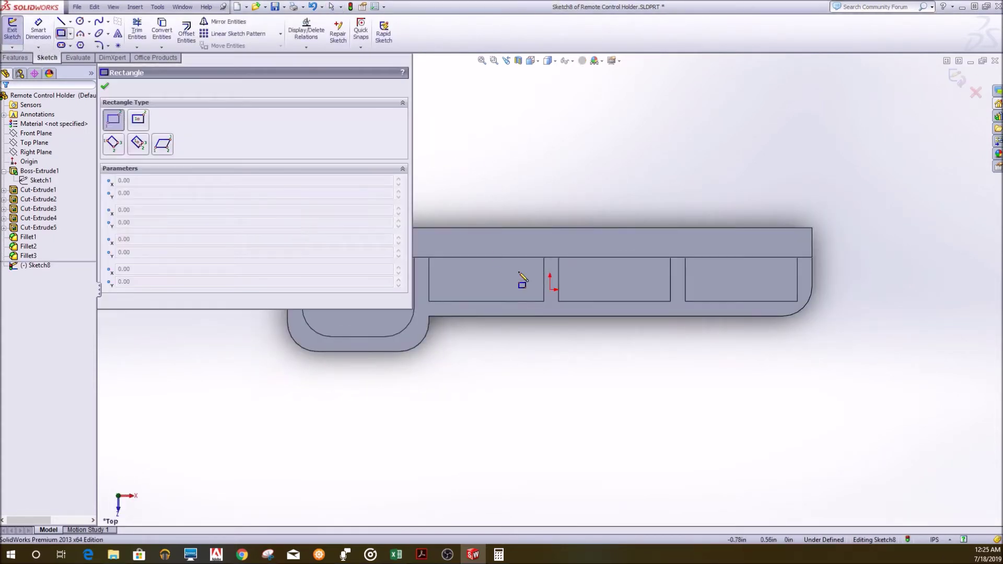
{"action": "left_click", "coordinate": [450, 268]}
{"action": "left_click", "coordinate": [976, 283]}
Dimension the strip 0.25 from the back edge
{"action": "left_click", "coordinate": [41, 37]}
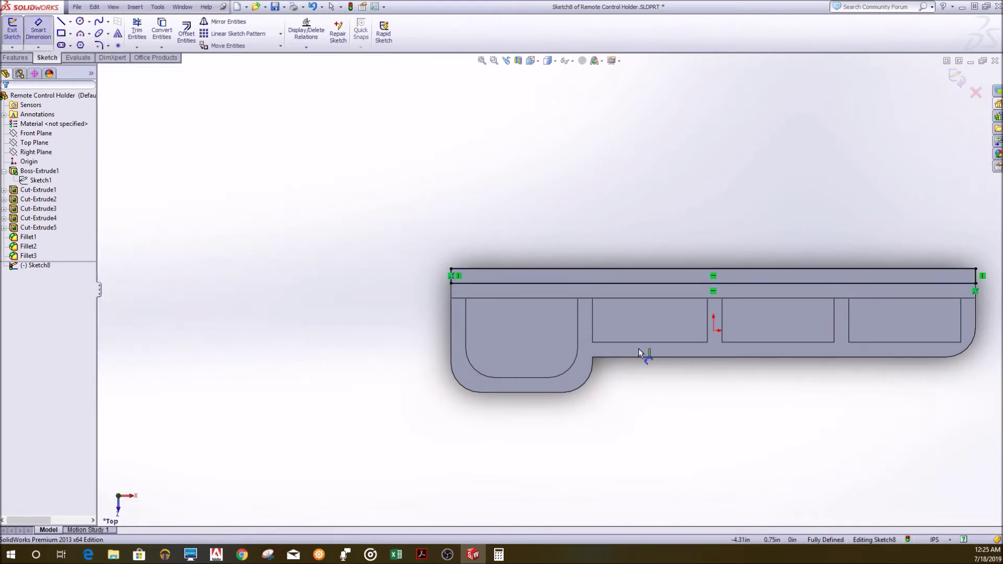
{"action": "left_click", "coordinate": [449, 277]}
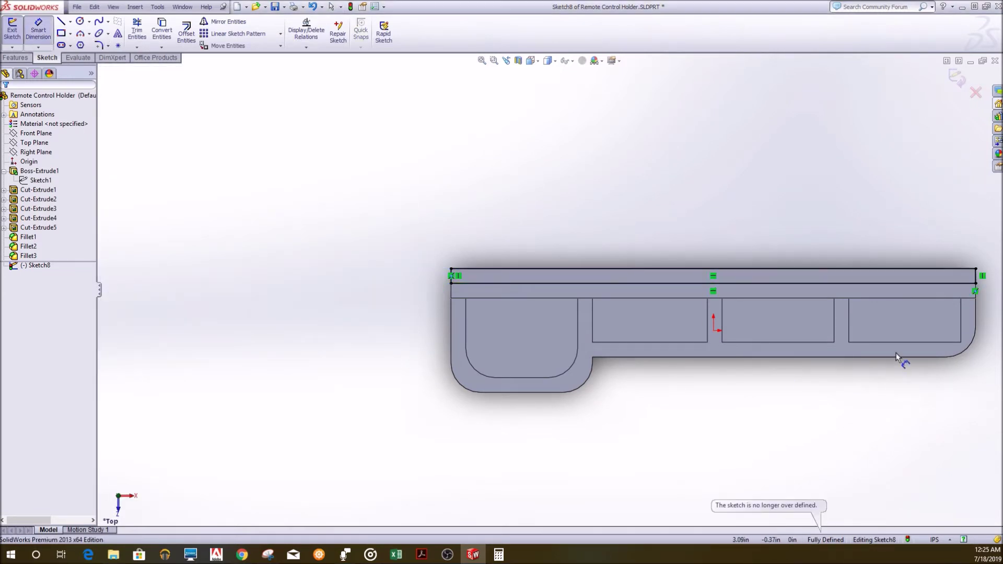
{"action": "middle_click_drag", "start_coordinate": [833, 358], "coordinate": [918, 286]}
{"action": "left_click", "coordinate": [914, 280]}
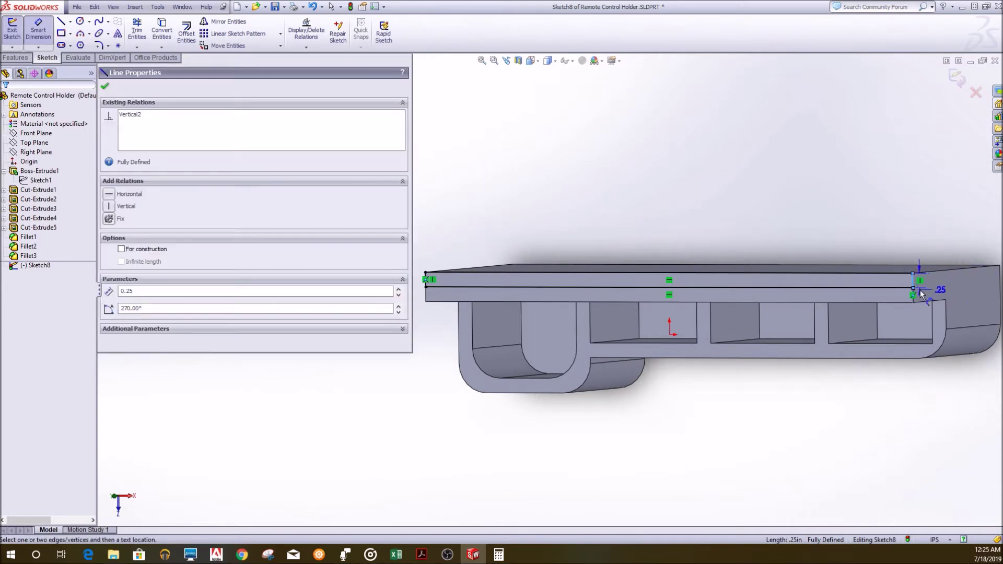
{"action": "key", "text": "Escape"}
{"action": "scroll", "coordinate": [708, 286], "scroll_direction": "up", "scroll_amount": 3}
{"action": "scroll", "coordinate": [685, 273], "scroll_direction": "down", "scroll_amount": 5}
{"action": "scroll", "coordinate": [685, 274], "scroll_direction": "up", "scroll_amount": 5}
{"action": "middle_click_drag", "start_coordinate": [407, 313], "coordinate": [496, 292]}
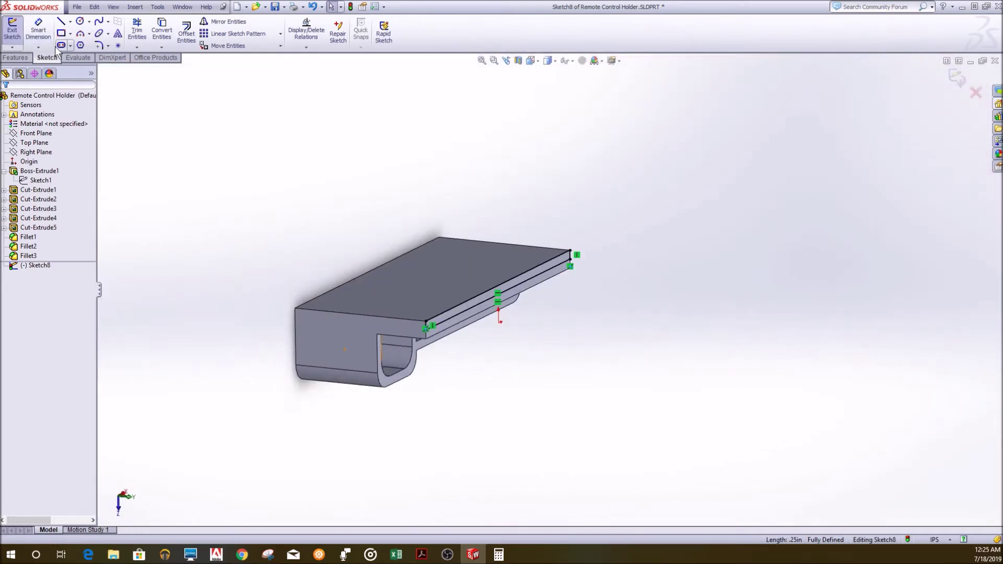
Extrude-cut the strip Through All to trim the raised back section
{"action": "left_click", "coordinate": [15, 57]}
{"action": "left_click", "coordinate": [148, 33]}
{"action": "scroll", "coordinate": [162, 146], "scroll_direction": "down", "scroll_amount": 1}
{"action": "key", "text": "Return"}
{"action": "mouse_move", "coordinate": [513, 381]}
{"action": "middle_mouse_down"}
{"action": "mouse_move", "coordinate": [488, 235]}
{"action": "mouse_move", "coordinate": [381, 336]}
{"action": "mouse_move", "coordinate": [352, 463]}
{"action": "mouse_move", "coordinate": [521, 396]}
{"action": "mouse_move", "coordinate": [459, 410]}
{"action": "mouse_move", "coordinate": [449, 365]}
{"action": "mouse_move", "coordinate": [471, 339]}
{"action": "middle_mouse_up"}
{"action": "left_click", "coordinate": [76, 6]}
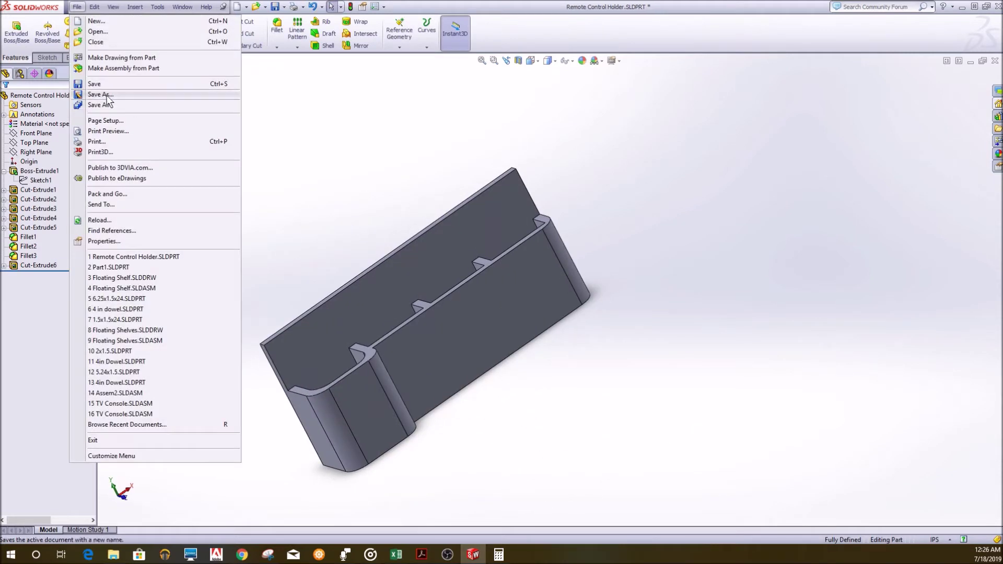
Save the part, replacing the existing Remote Control Holder file
{"action": "left_click", "coordinate": [99, 95]}
{"action": "left_click", "coordinate": [739, 412]}
{"action": "left_click", "coordinate": [532, 281]}
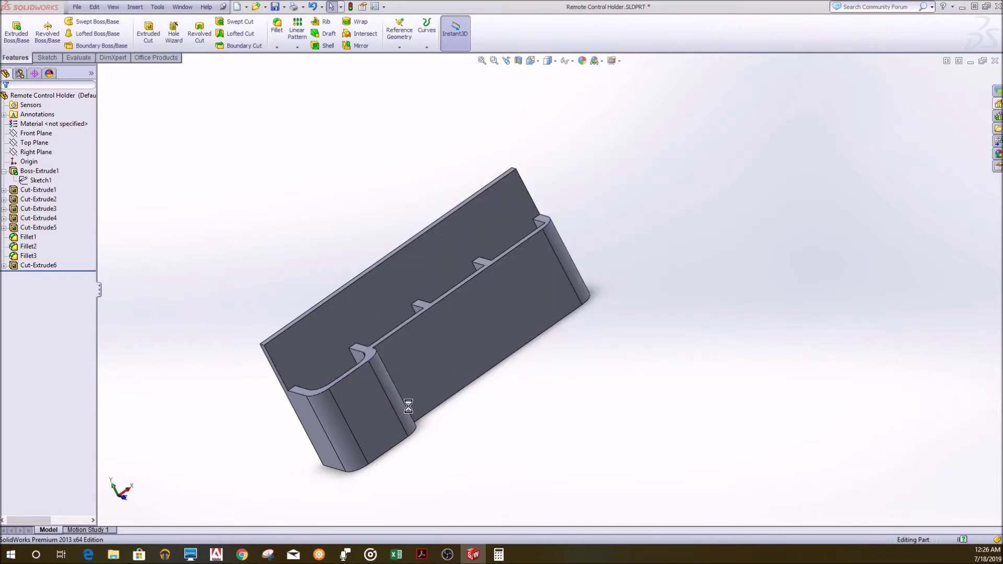
{"action": "mouse_move", "coordinate": [278, 427]}
{"action": "middle_mouse_down"}
{"action": "mouse_move", "coordinate": [719, 412]}
{"action": "mouse_move", "coordinate": [609, 385]}
{"action": "mouse_move", "coordinate": [600, 226]}
{"action": "mouse_move", "coordinate": [611, 425]}
{"action": "mouse_move", "coordinate": [450, 370]}
{"action": "mouse_move", "coordinate": [468, 293]}
{"action": "mouse_move", "coordinate": [442, 353]}
{"action": "mouse_move", "coordinate": [272, 156]}
{"action": "middle_mouse_up"}
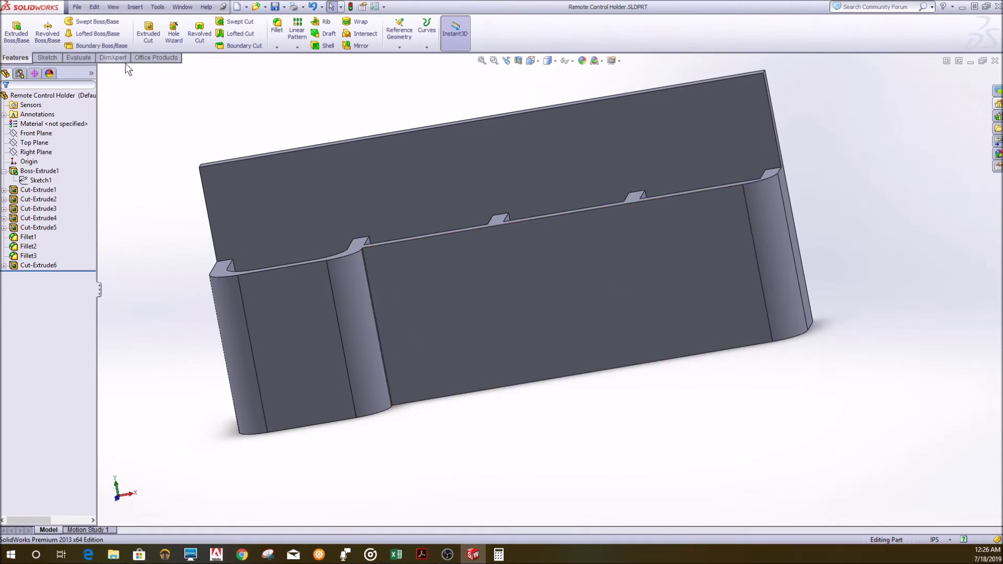
Browse the Office, Evaluate, Sketch and Features tabs and the Insert menu without changes
{"action": "left_click", "coordinate": [154, 60]}
{"action": "left_click", "coordinate": [80, 58]}
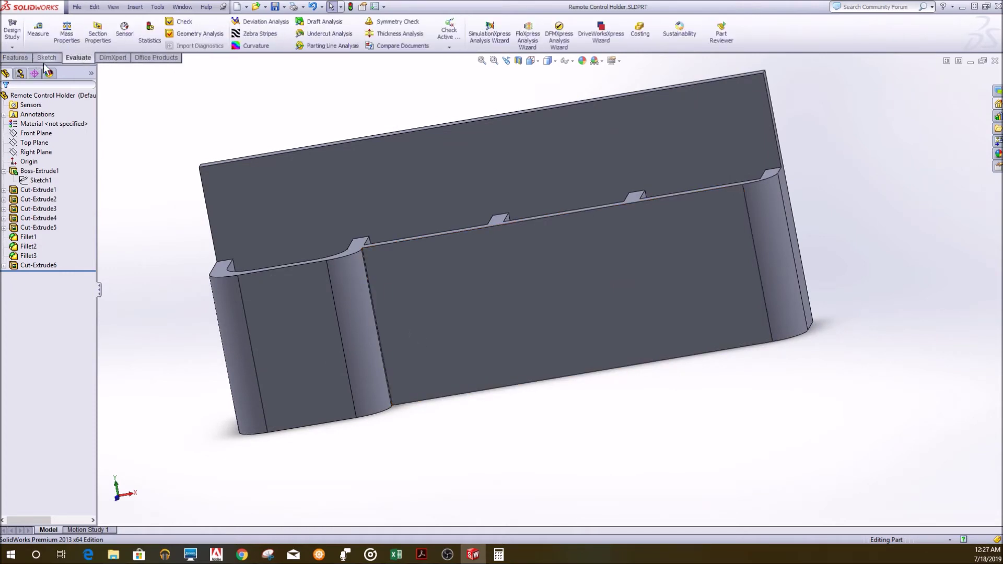
{"action": "left_click", "coordinate": [44, 59]}
{"action": "left_click", "coordinate": [17, 58]}
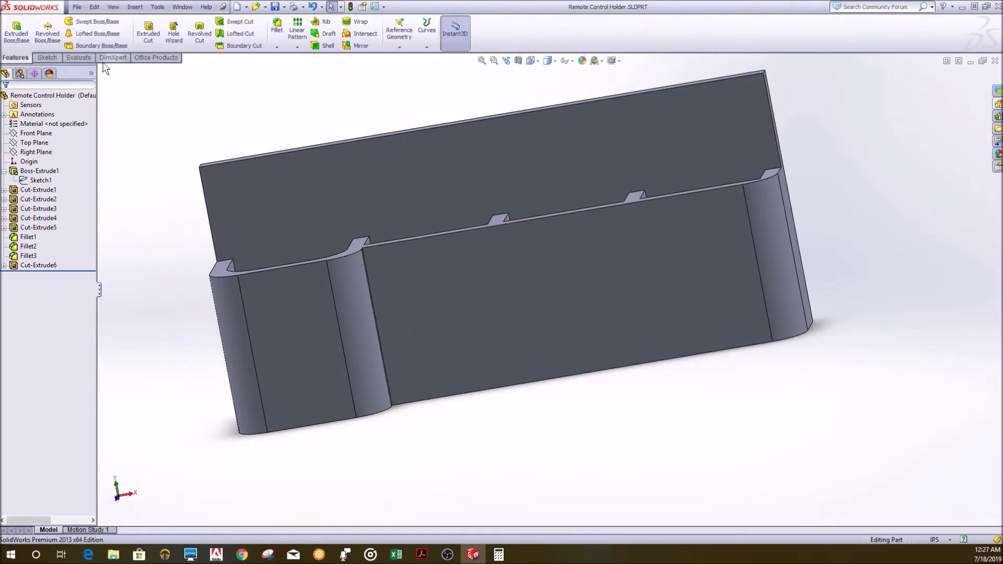
{"action": "scroll", "coordinate": [110, 58], "scroll_direction": "down", "scroll_amount": 1}
{"action": "left_click", "coordinate": [135, 7]}
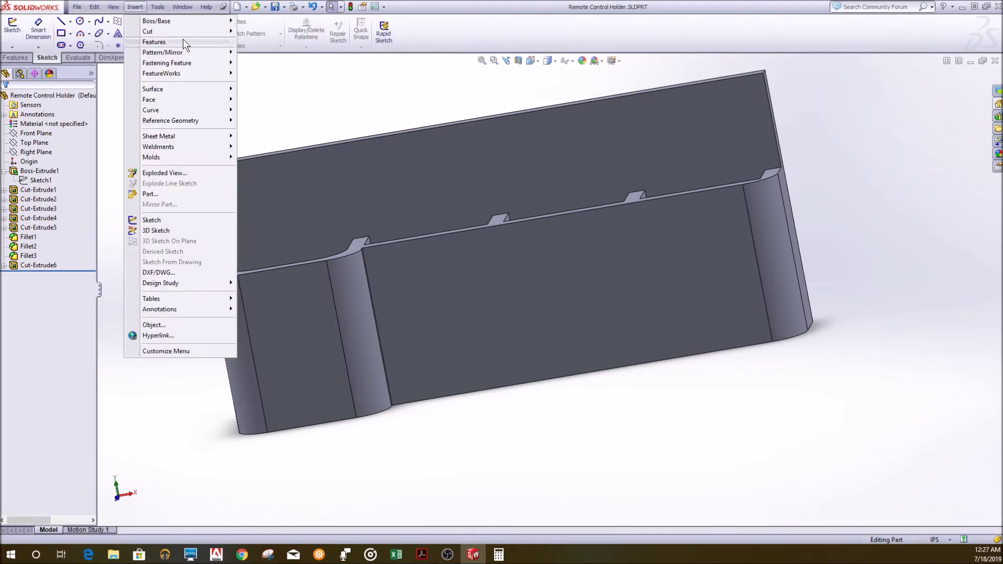
{"action": "mouse_move", "coordinate": [158, 8]}
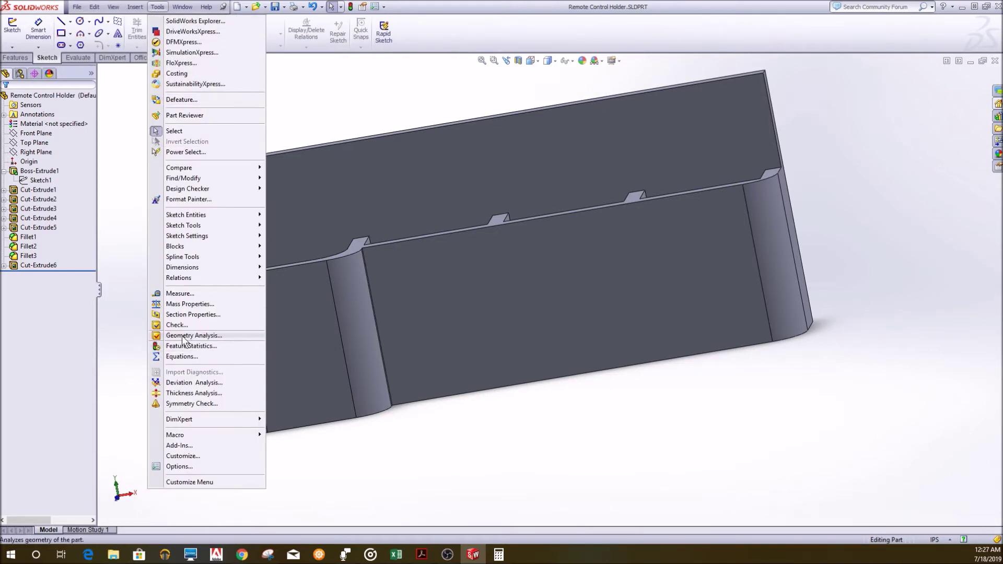
{"action": "left_click", "coordinate": [485, 373]}
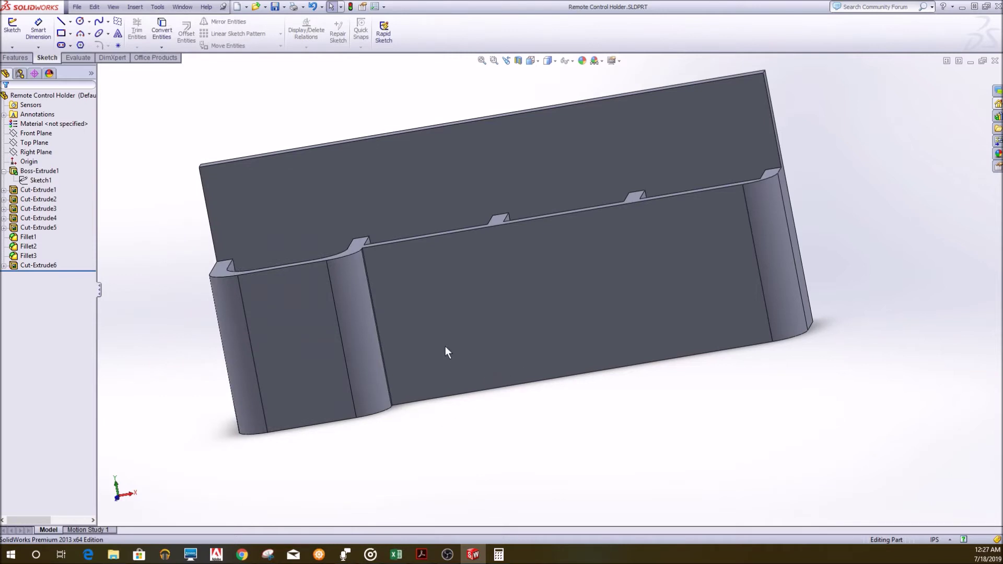
{"action": "middle_click_drag", "start_coordinate": [445, 346], "coordinate": [472, 412]}
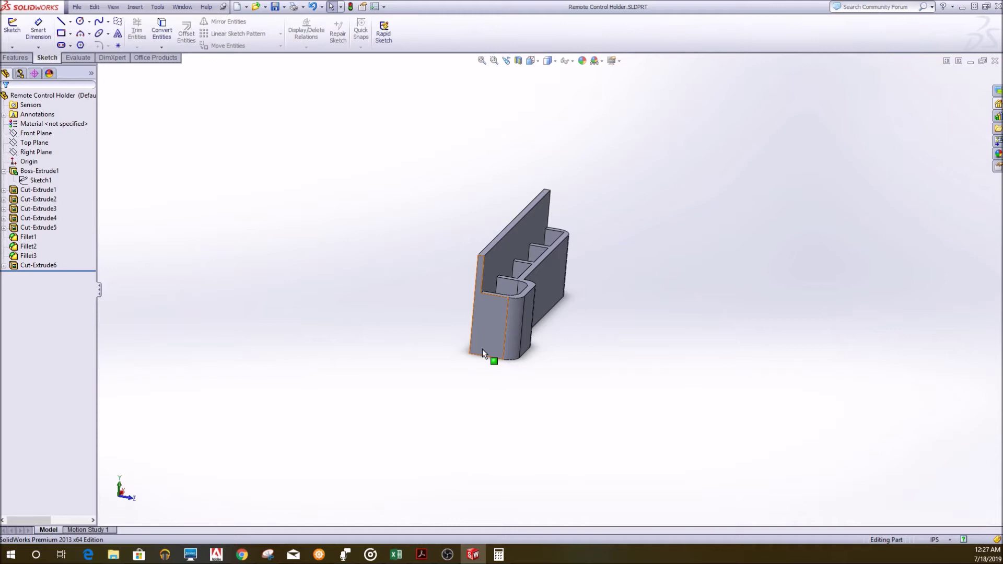
Export the holder as Remote Control Holder.STL
{"action": "mouse_move", "coordinate": [633, 364]}
{"action": "middle_mouse_down"}
{"action": "mouse_move", "coordinate": [517, 421]}
{"action": "mouse_move", "coordinate": [505, 343]}
{"action": "mouse_move", "coordinate": [441, 347]}
{"action": "middle_mouse_up"}
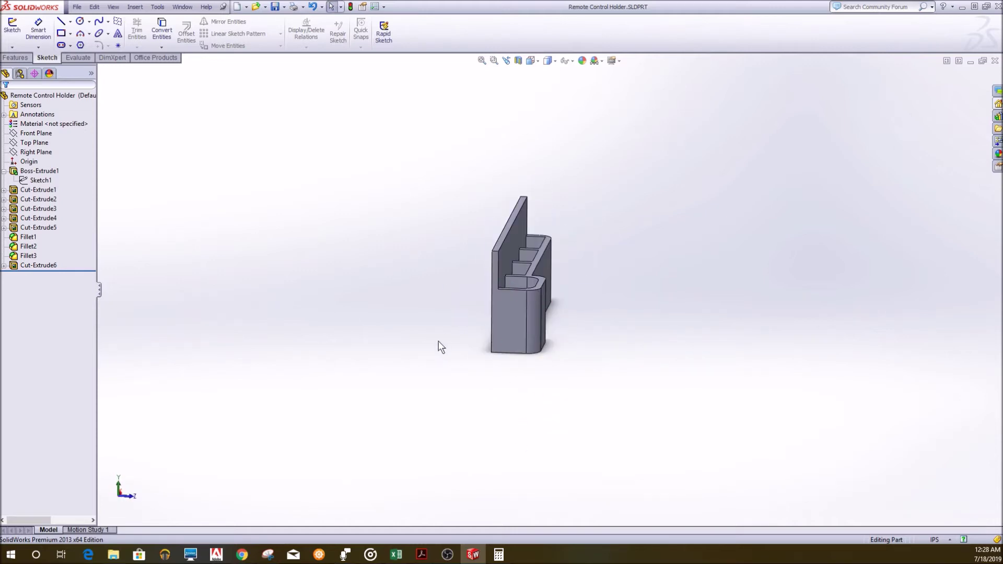
{"action": "middle_click_drag", "start_coordinate": [440, 347], "coordinate": [449, 334]}
{"action": "left_click", "coordinate": [77, 7]}
{"action": "left_click", "coordinate": [94, 99]}
{"action": "left_click", "coordinate": [610, 353]}
{"action": "left_click", "coordinate": [574, 224]}
{"action": "left_click", "coordinate": [741, 412]}
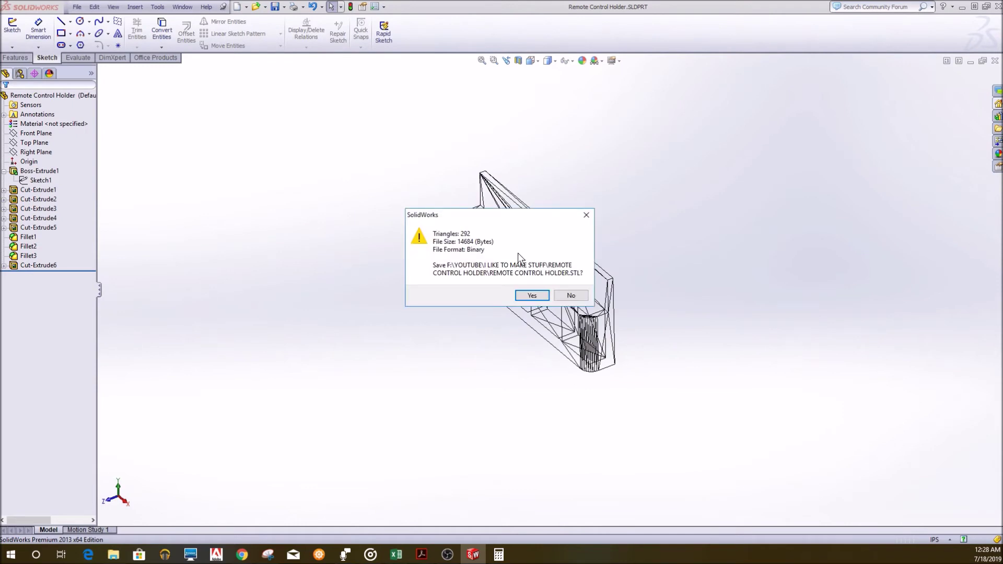
{"action": "left_click", "coordinate": [531, 296]}
Start a new blank part document
{"action": "mouse_move", "coordinate": [568, 337]}
{"action": "middle_mouse_down"}
{"action": "mouse_move", "coordinate": [533, 407]}
{"action": "mouse_move", "coordinate": [629, 265]}
{"action": "mouse_move", "coordinate": [410, 135]}
{"action": "middle_mouse_up"}
{"action": "left_click", "coordinate": [77, 7]}
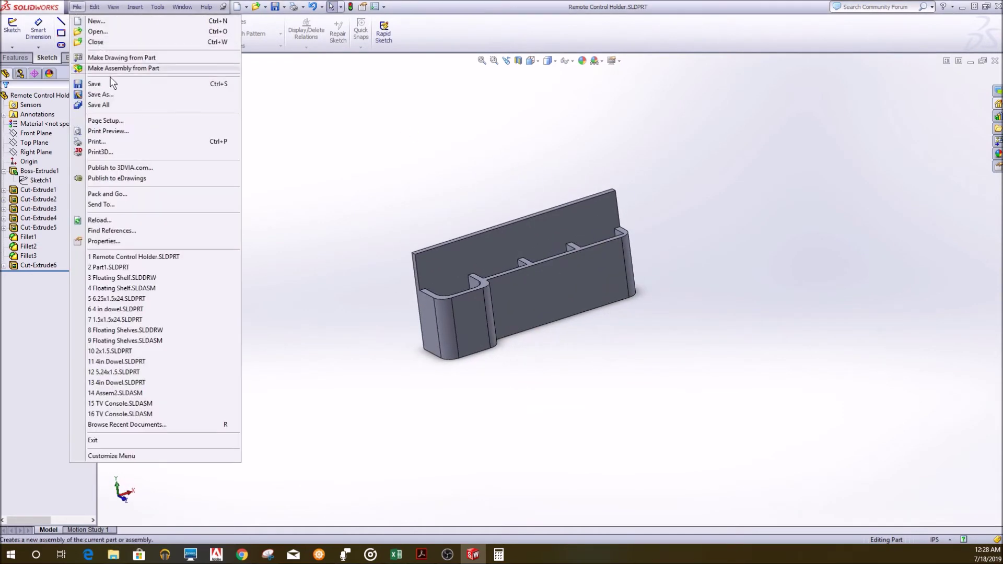
{"action": "left_click", "coordinate": [97, 21]}
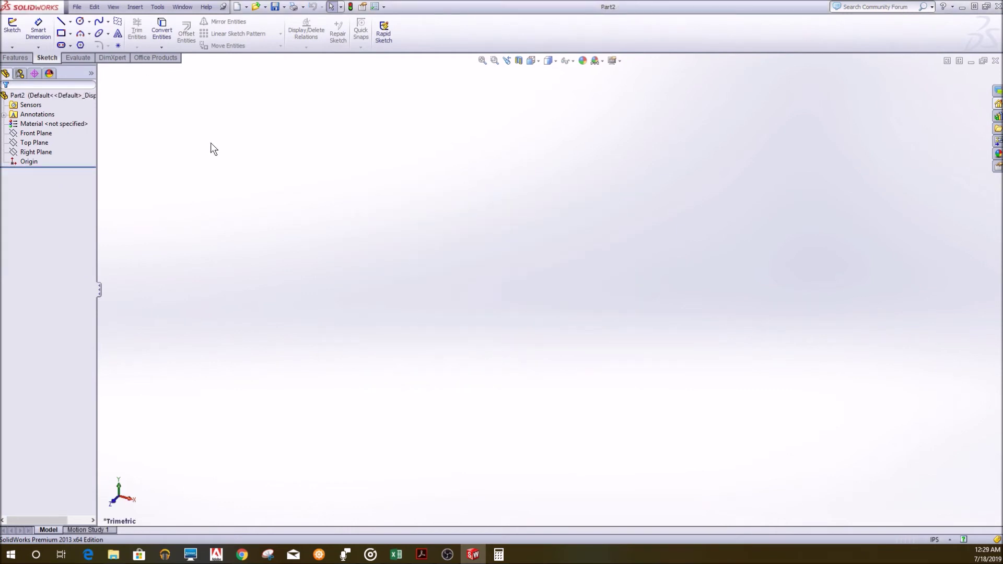
Sketch the bent bracket outline with lines on the Top Plane, starting at the origin
{"action": "left_click", "coordinate": [12, 26]}
{"action": "left_click", "coordinate": [369, 312]}
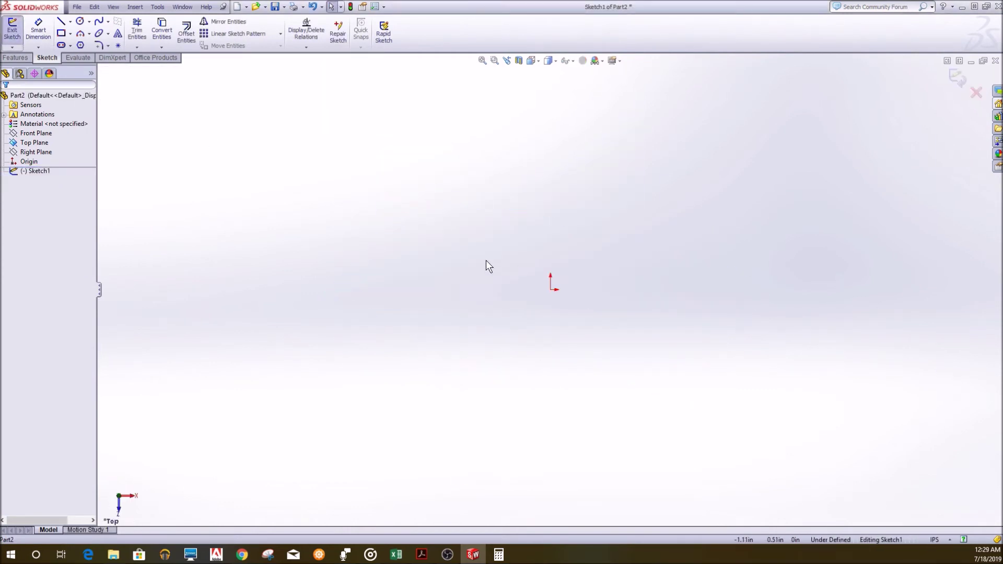
{"action": "left_click", "coordinate": [62, 22]}
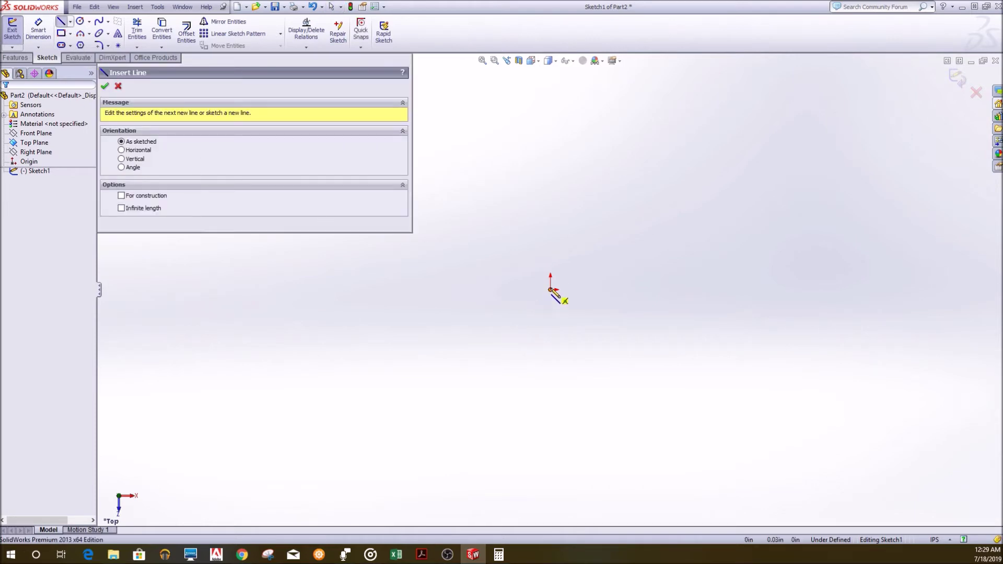
{"action": "left_click", "coordinate": [550, 290]}
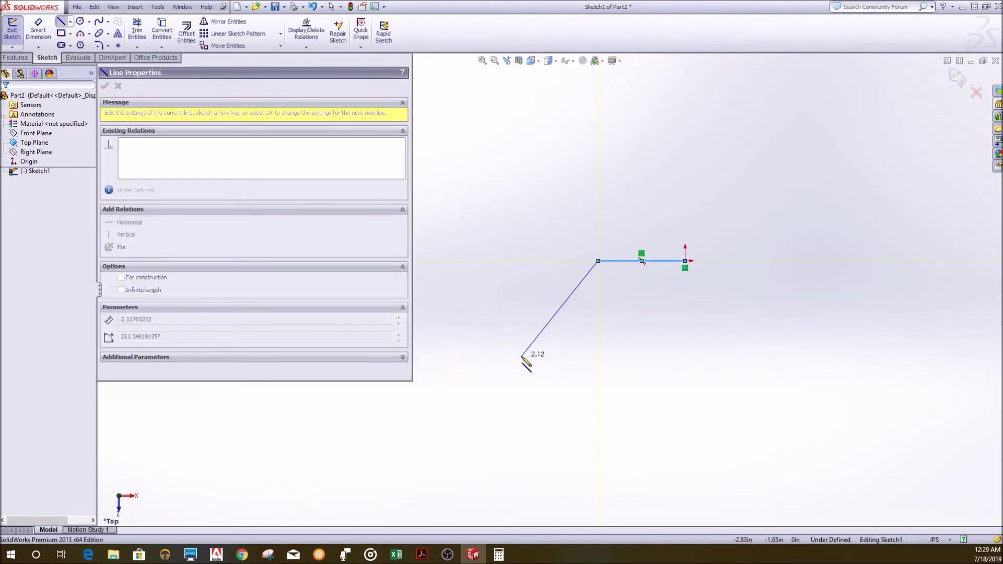
{"action": "left_click", "coordinate": [509, 381]}
{"action": "left_click", "coordinate": [684, 278]}
{"action": "left_click", "coordinate": [684, 261]}
{"action": "key", "text": "Escape"}
{"action": "key", "text": "f"}
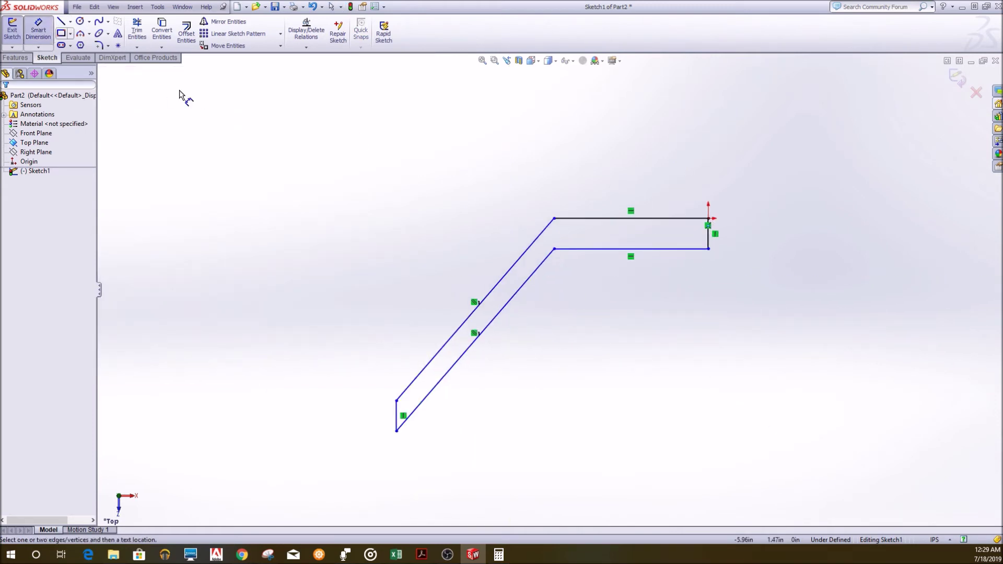
Dimension the top leg length to 2.00 and the overall height to 4.00
{"action": "left_click", "coordinate": [642, 323]}
{"action": "type", "text": "2"}
{"action": "key", "text": "Return"}
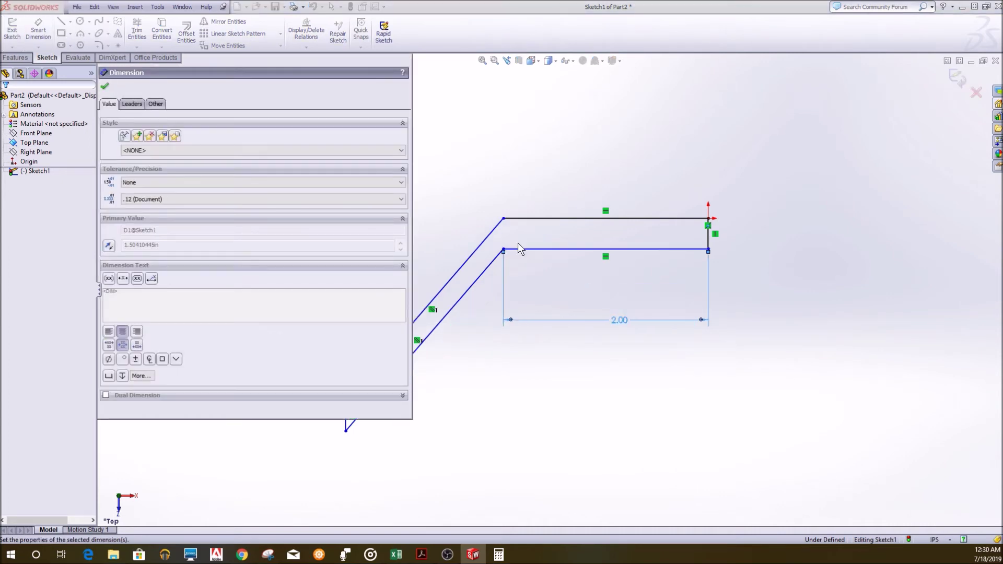
{"action": "scroll", "coordinate": [468, 308], "scroll_direction": "down", "scroll_amount": 3}
{"action": "left_click", "coordinate": [830, 192]}
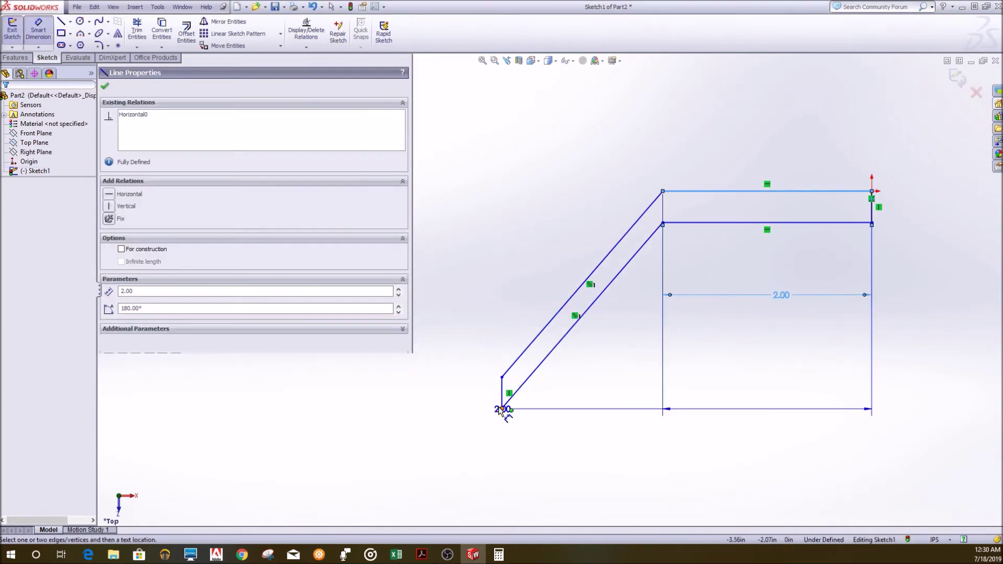
{"action": "left_click", "coordinate": [501, 408]}
{"action": "left_click", "coordinate": [947, 358]}
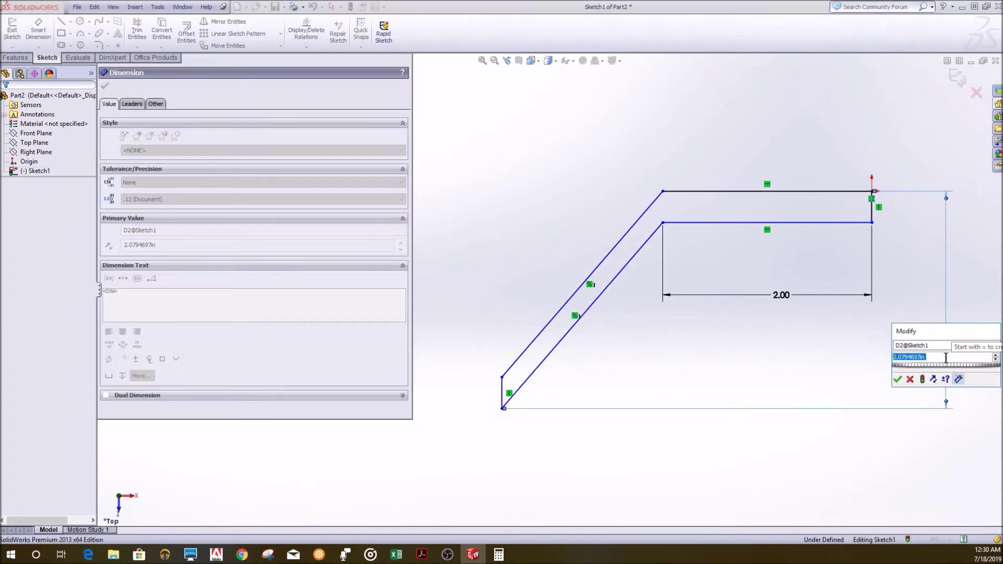
{"action": "type", "text": "4"}
{"action": "key", "text": "Return"}
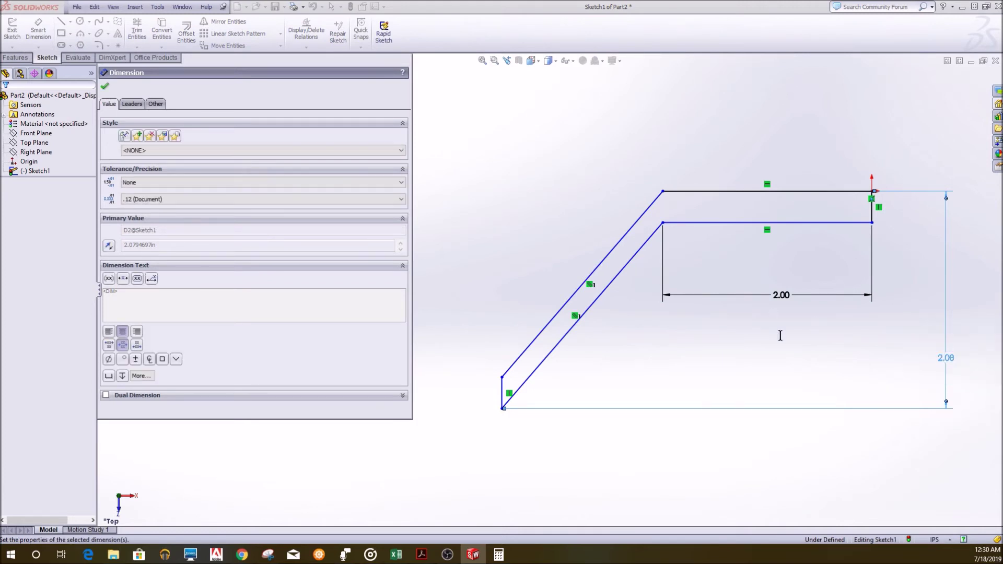
Return to the top view and set the bend angle to 120°
{"action": "mouse_move", "coordinate": [585, 316]}
{"action": "middle_mouse_down"}
{"action": "mouse_move", "coordinate": [637, 313]}
{"action": "mouse_move", "coordinate": [544, 250]}
{"action": "middle_mouse_up"}
{"action": "key", "text": "space"}
{"action": "key", "text": "ctrl+5"}
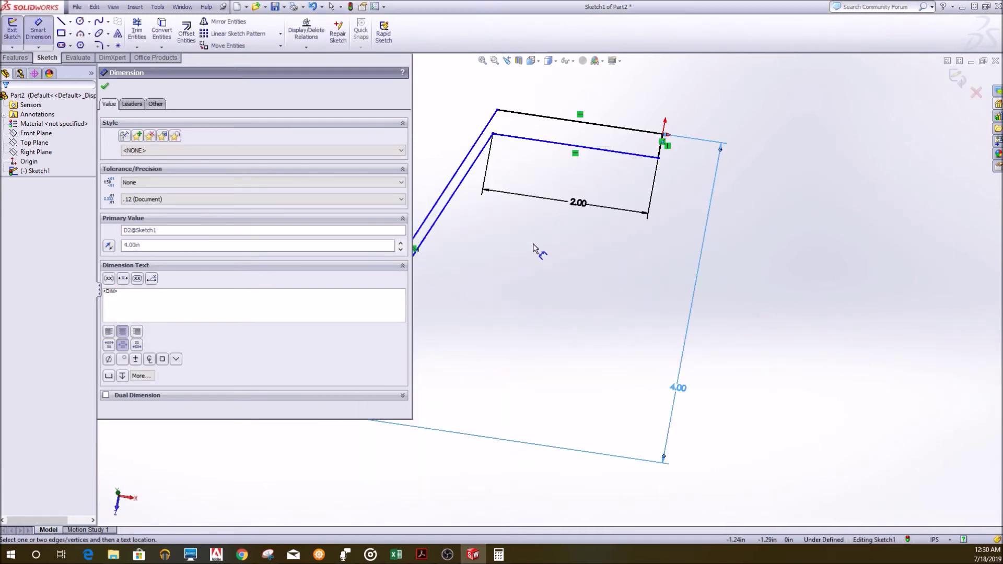
{"action": "scroll", "coordinate": [544, 245], "scroll_direction": "down", "scroll_amount": 3}
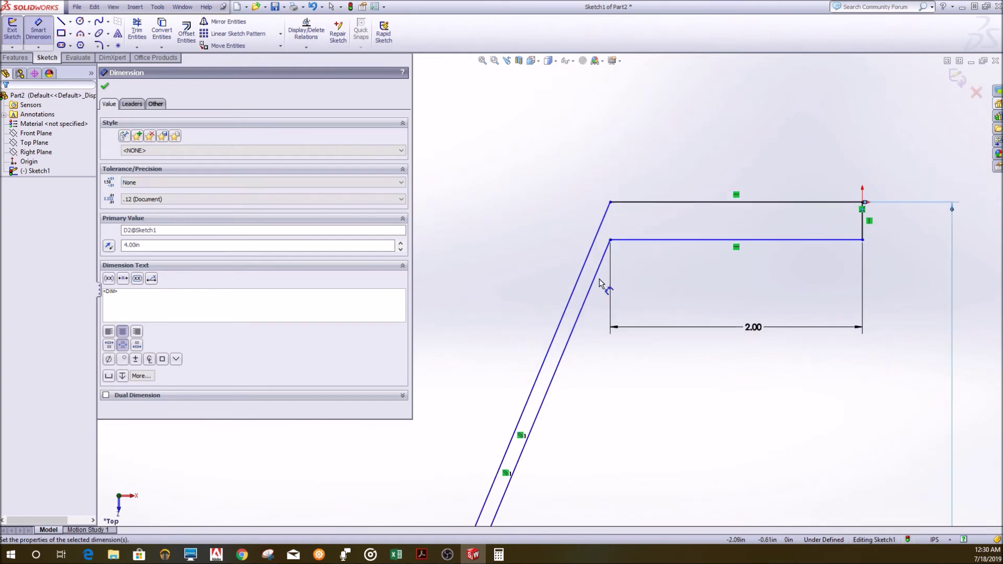
{"action": "left_click", "coordinate": [645, 242]}
{"action": "left_click", "coordinate": [640, 291]}
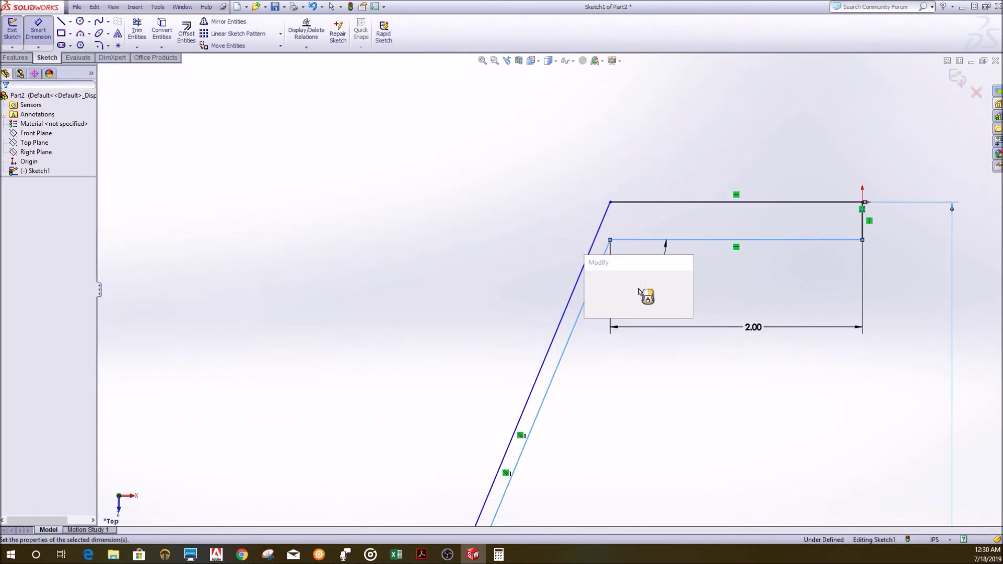
{"action": "type", "text": "120"}
{"action": "key", "text": "Return"}
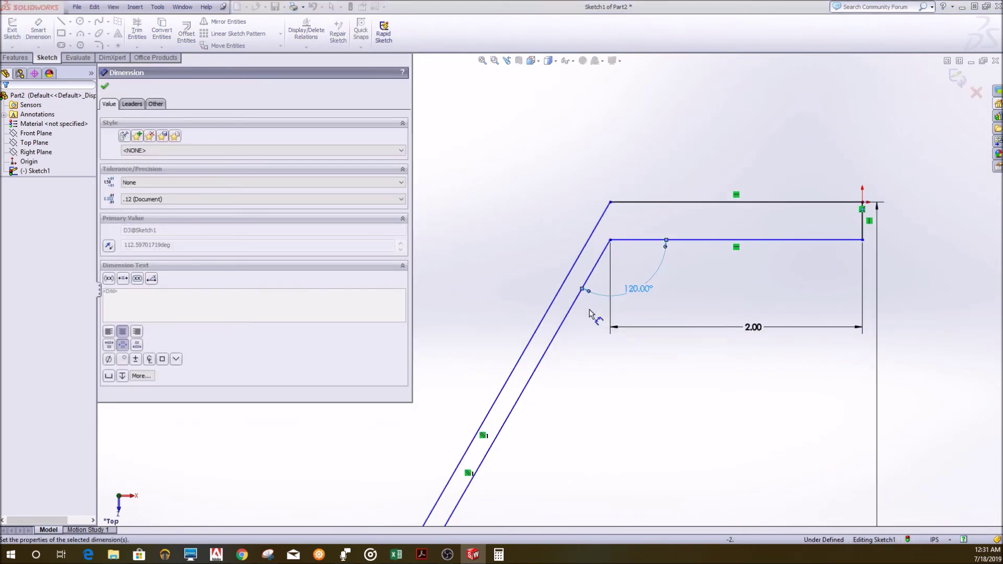
{"action": "scroll", "coordinate": [522, 293], "scroll_direction": "up", "scroll_amount": 5}
{"action": "scroll", "coordinate": [519, 303], "scroll_direction": "down", "scroll_amount": 3}
{"action": "key", "text": "Escape"}
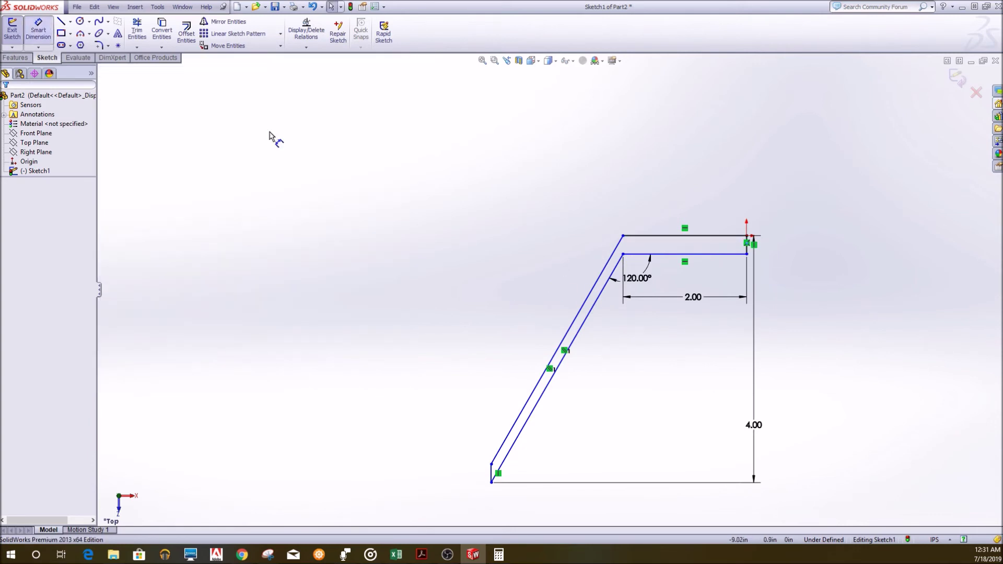
Set both the horizontal and slanted leg thicknesses to .25, fully defining the sketch
{"action": "left_click", "coordinate": [707, 238]}
{"action": "left_click", "coordinate": [838, 313]}
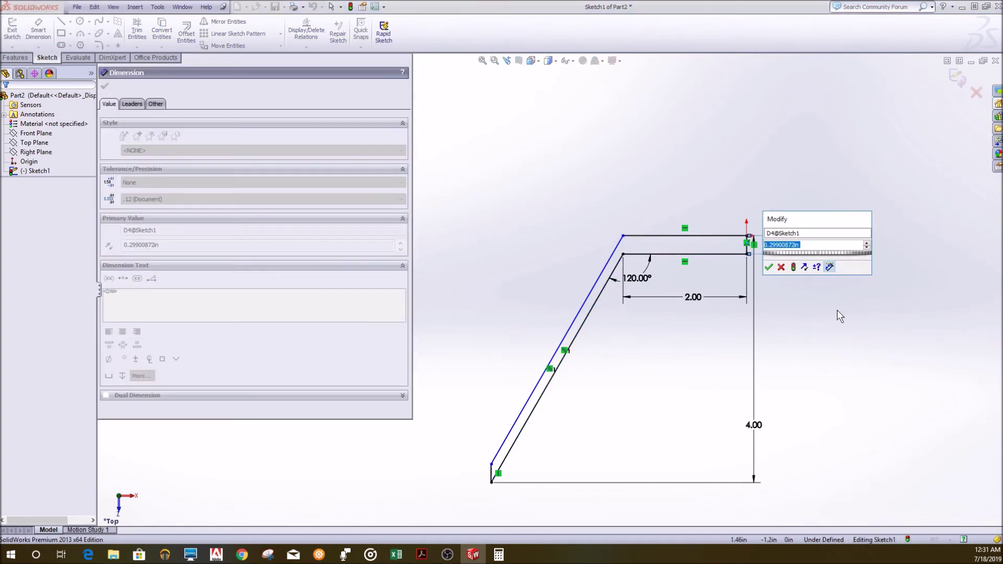
{"action": "key", "text": "Return"}
{"action": "scroll", "coordinate": [601, 344], "scroll_direction": "down", "scroll_amount": 3}
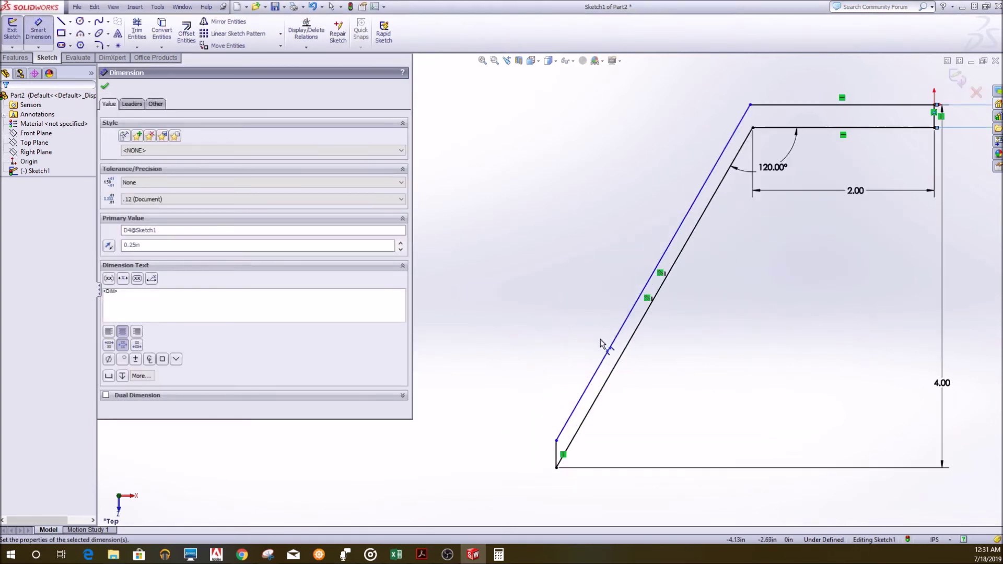
{"action": "left_click", "coordinate": [681, 261]}
{"action": "left_click", "coordinate": [500, 487]}
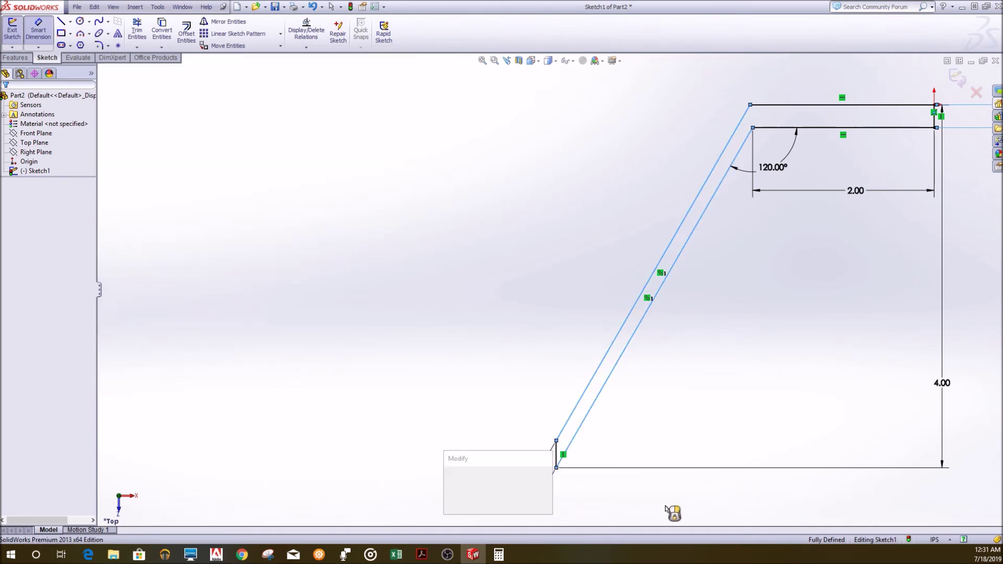
{"action": "type", "text": ".25"}
{"action": "key", "text": "Return"}
{"action": "scroll", "coordinate": [663, 385], "scroll_direction": "up", "scroll_amount": 2}
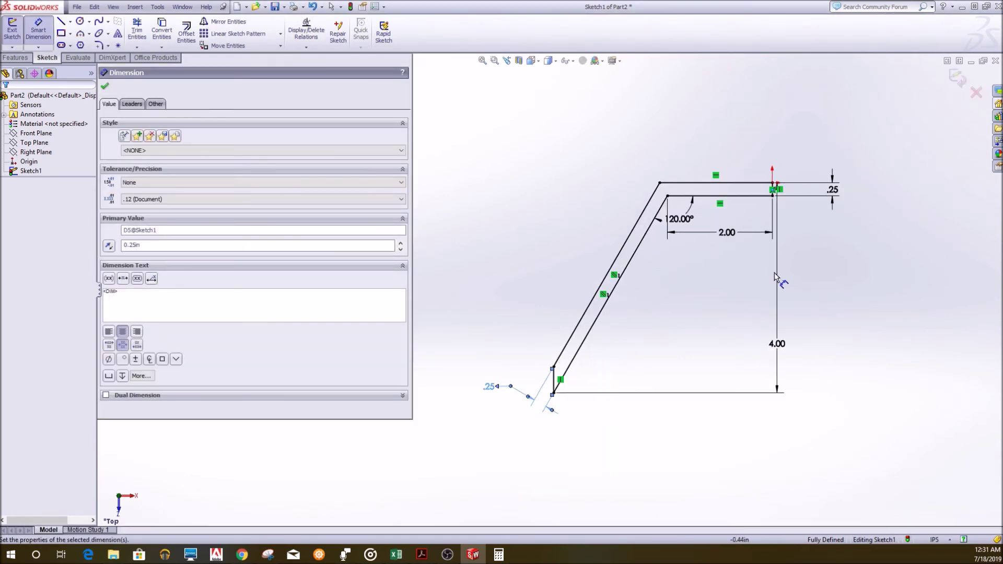
{"action": "left_click", "coordinate": [649, 302]}
{"action": "scroll", "coordinate": [609, 306], "scroll_direction": "down", "scroll_amount": 1}
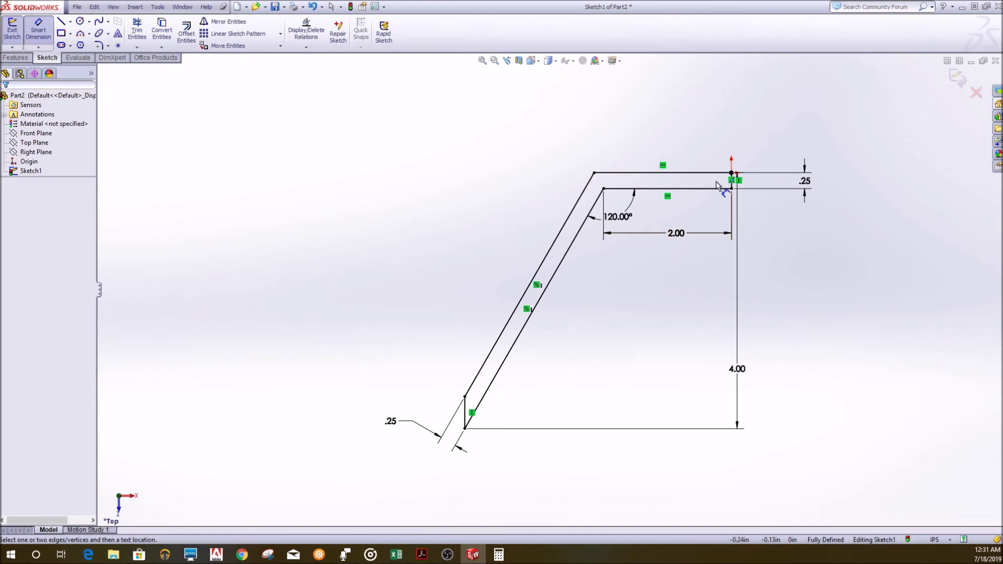
View the sketch isometrically and launch Extruded Boss/Base from the Features commands
{"action": "mouse_move", "coordinate": [650, 304]}
{"action": "middle_mouse_down"}
{"action": "mouse_move", "coordinate": [462, 248]}
{"action": "mouse_move", "coordinate": [415, 269]}
{"action": "middle_mouse_up"}
{"action": "key", "text": "space"}
{"action": "key", "text": "ctrl+7"}
{"action": "left_click", "coordinate": [16, 57]}
{"action": "left_click", "coordinate": [16, 31]}
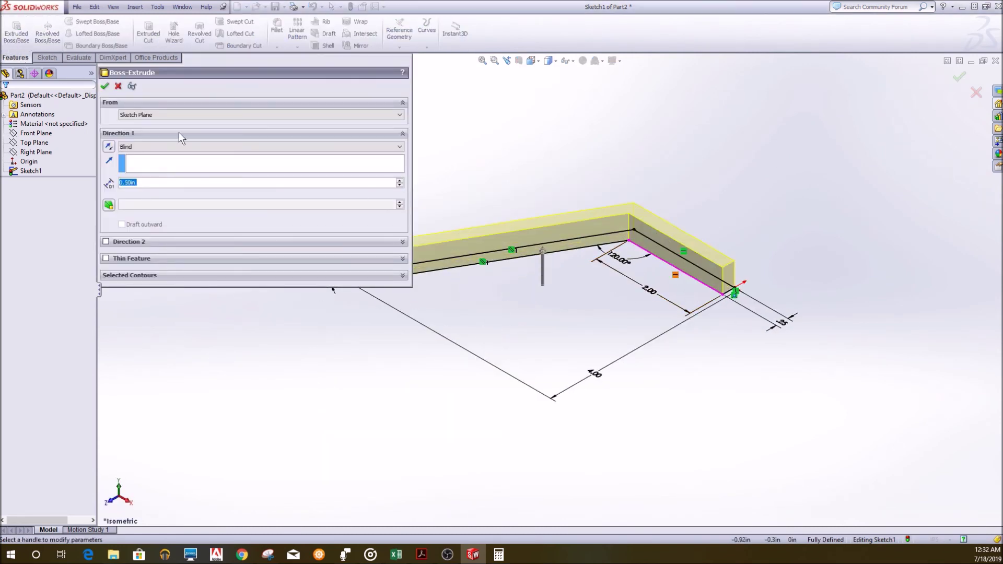
Accept the 0.50 in extrusion to create the solid bracket and orbit to inspect it
{"action": "key", "text": "Return"}
{"action": "mouse_move", "coordinate": [666, 246]}
{"action": "middle_mouse_down"}
{"action": "mouse_move", "coordinate": [602, 376]}
{"action": "mouse_move", "coordinate": [396, 285]}
{"action": "middle_mouse_up"}
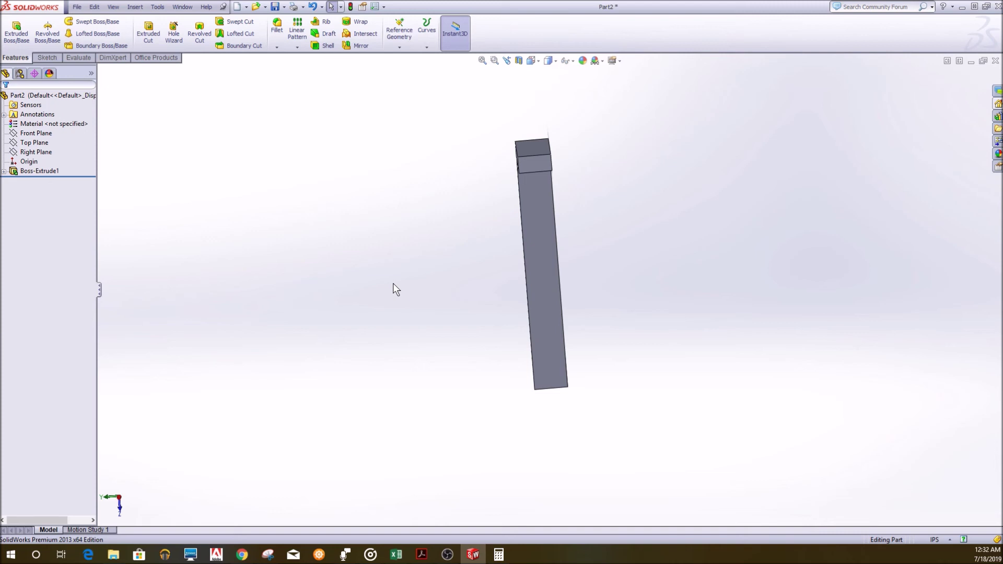
{"action": "scroll", "coordinate": [552, 186], "scroll_direction": "up", "scroll_amount": 2}
{"action": "mouse_move", "coordinate": [544, 208]}
{"action": "middle_mouse_down"}
{"action": "mouse_move", "coordinate": [543, 268]}
{"action": "mouse_move", "coordinate": [629, 323]}
{"action": "mouse_move", "coordinate": [566, 311]}
{"action": "mouse_move", "coordinate": [578, 362]}
{"action": "mouse_move", "coordinate": [520, 378]}
{"action": "mouse_move", "coordinate": [487, 409]}
{"action": "middle_mouse_up"}
{"action": "scroll", "coordinate": [543, 269], "scroll_direction": "down", "scroll_amount": 3}
{"action": "scroll", "coordinate": [544, 268], "scroll_direction": "up", "scroll_amount": 3}
Save the part as Bracket.SLDPRT
{"action": "left_click", "coordinate": [77, 6]}
{"action": "left_click", "coordinate": [152, 104]}
{"action": "left_click", "coordinate": [415, 340]}
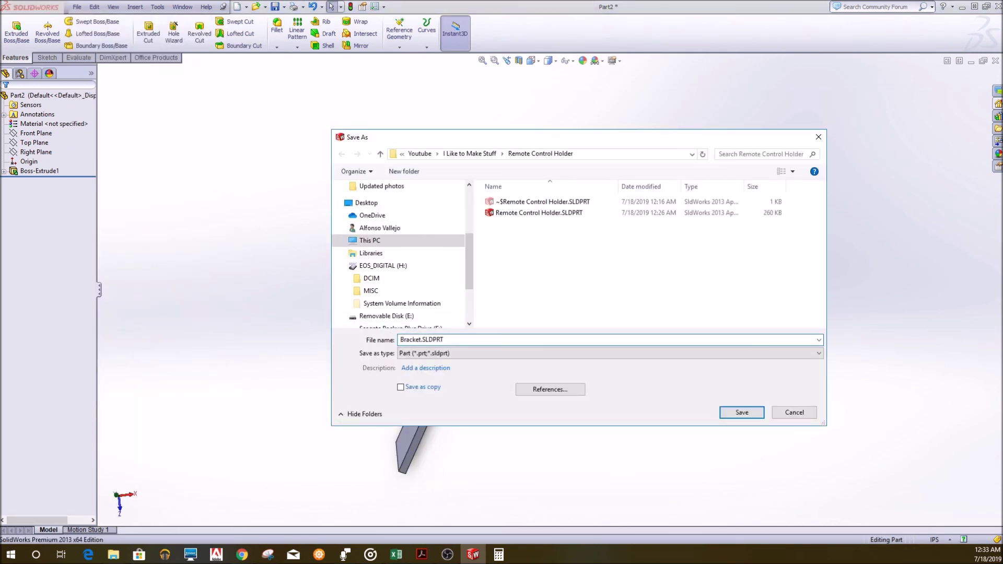
{"action": "left_click", "coordinate": [748, 416]}
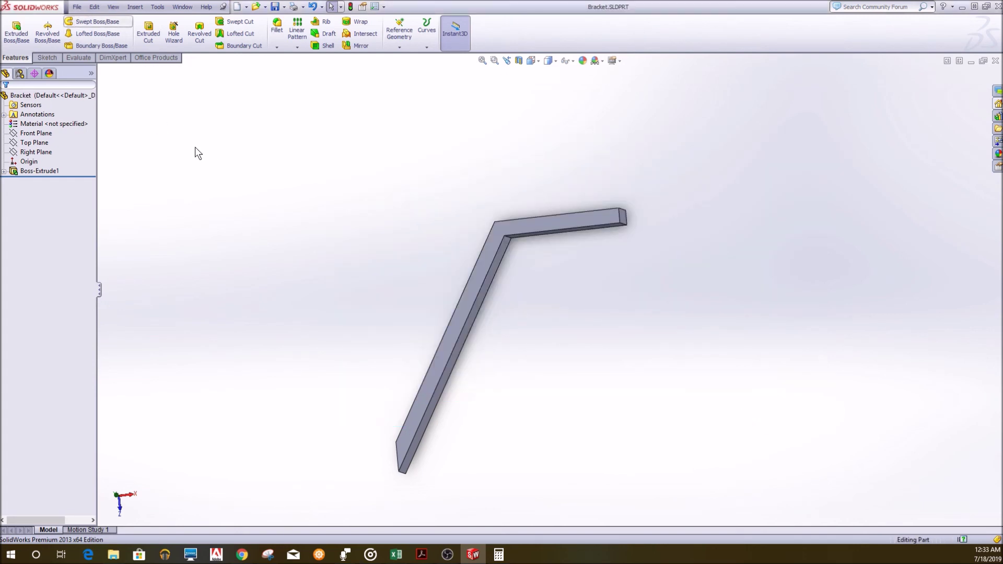
Export the bracket as an STL file
{"action": "left_click", "coordinate": [77, 7]}
{"action": "left_click", "coordinate": [126, 102]}
{"action": "left_click", "coordinate": [608, 353]}
{"action": "left_click", "coordinate": [522, 231]}
{"action": "left_click", "coordinate": [742, 413]}
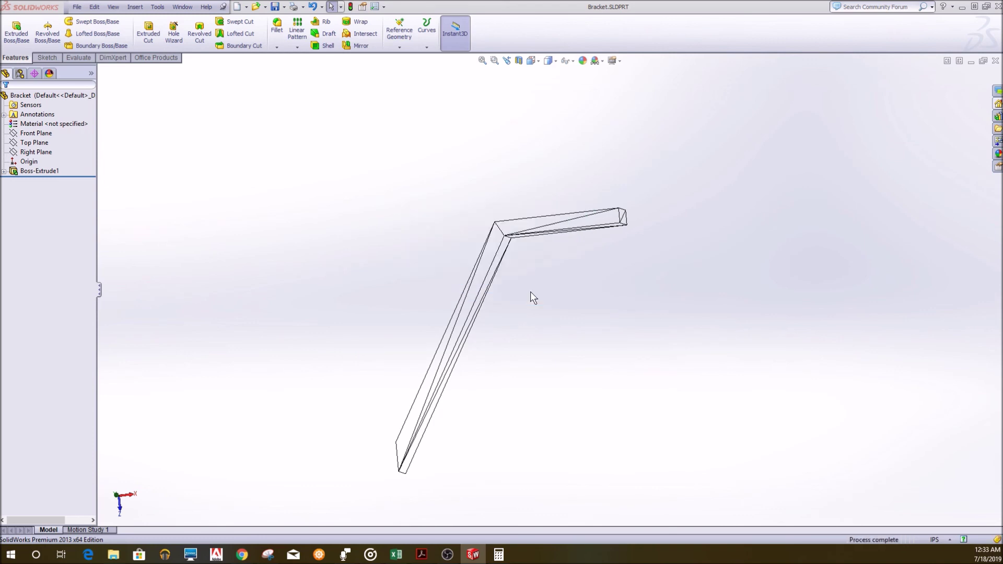
{"action": "middle_click_drag", "start_coordinate": [531, 292], "coordinate": [372, 93]}
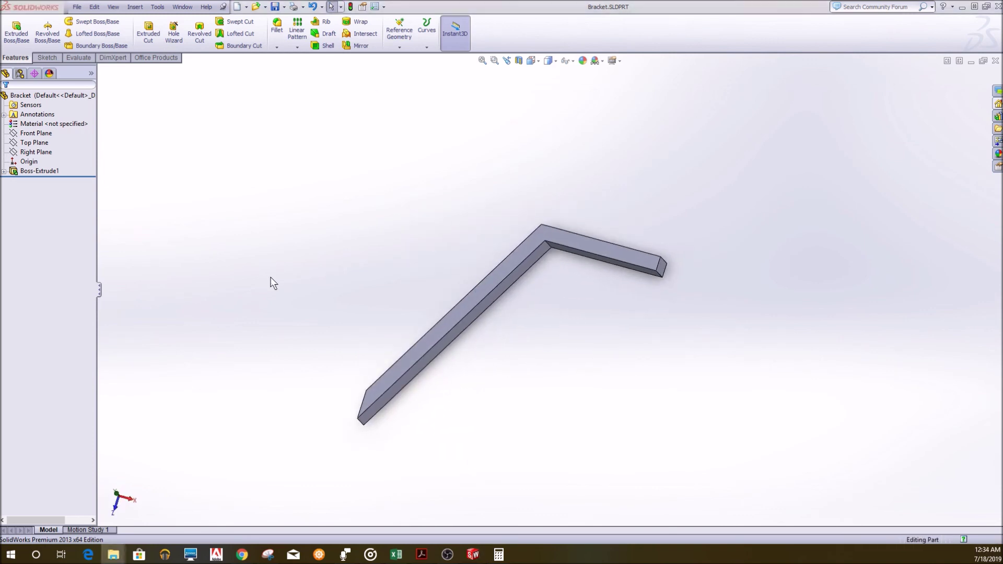